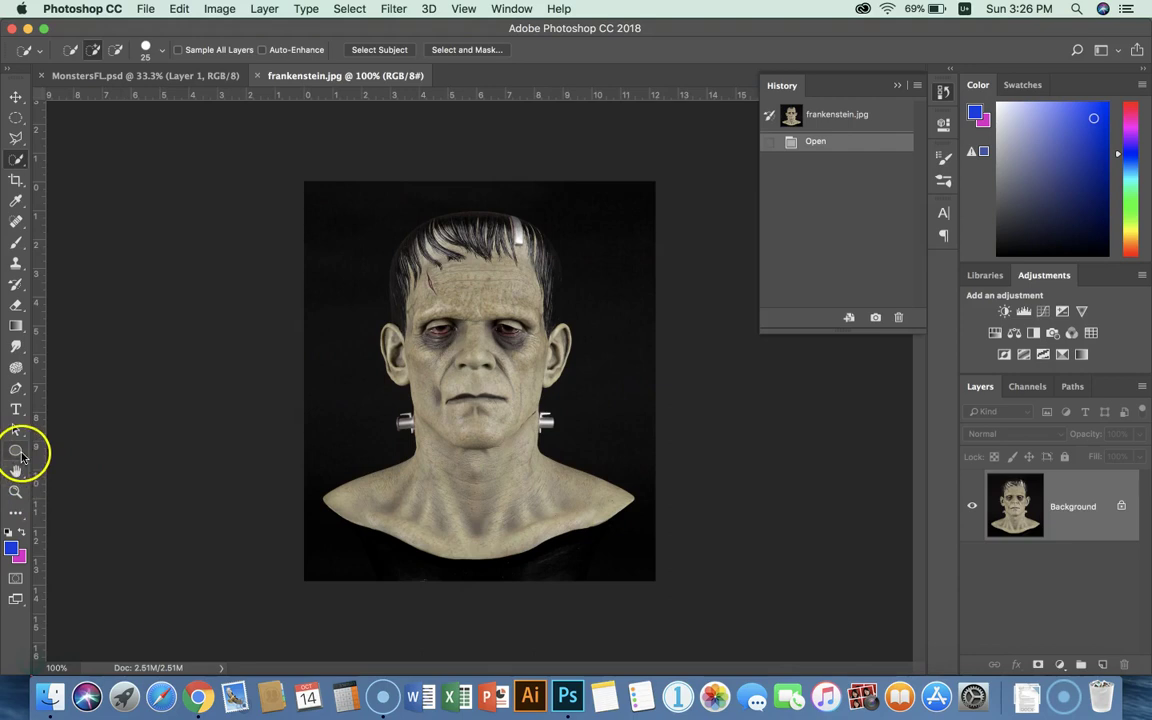
- Quick-select the metal bolt at the left of Frankenstein's neck, including its thin prongs, with brush sizes reduced to 4 and 1
{"action": "left_click", "coordinate": [15, 490]}
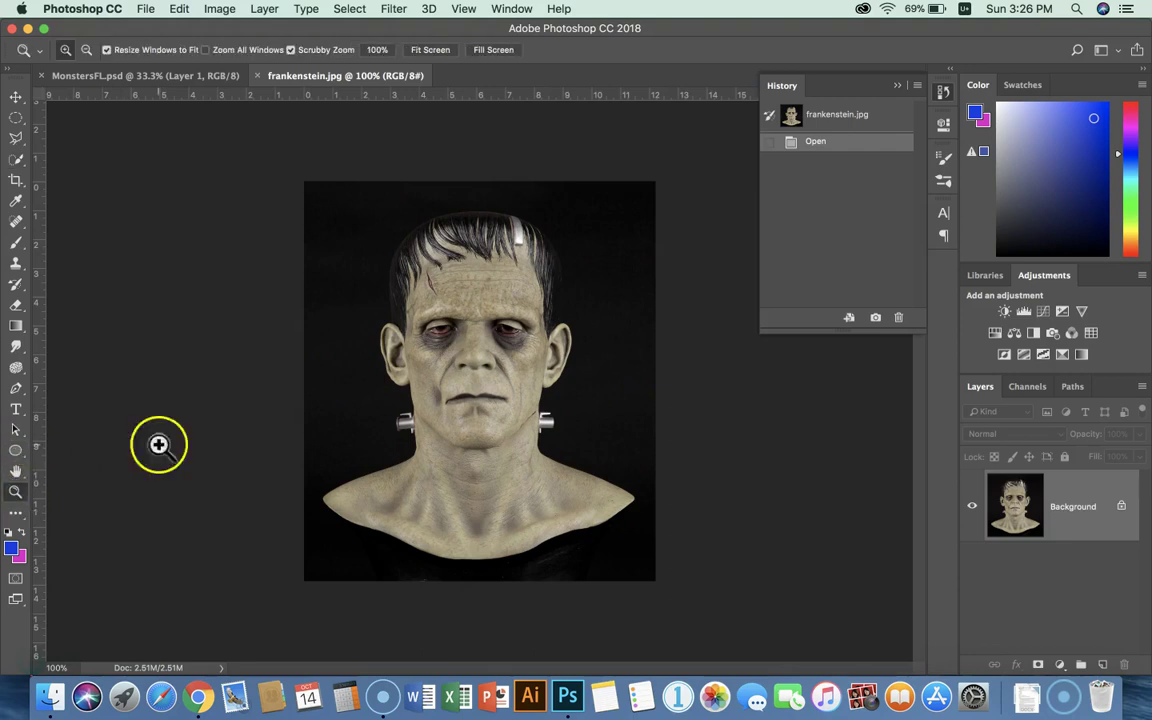
{"action": "left_click", "coordinate": [411, 426]}
{"action": "left_click", "coordinate": [321, 419]}
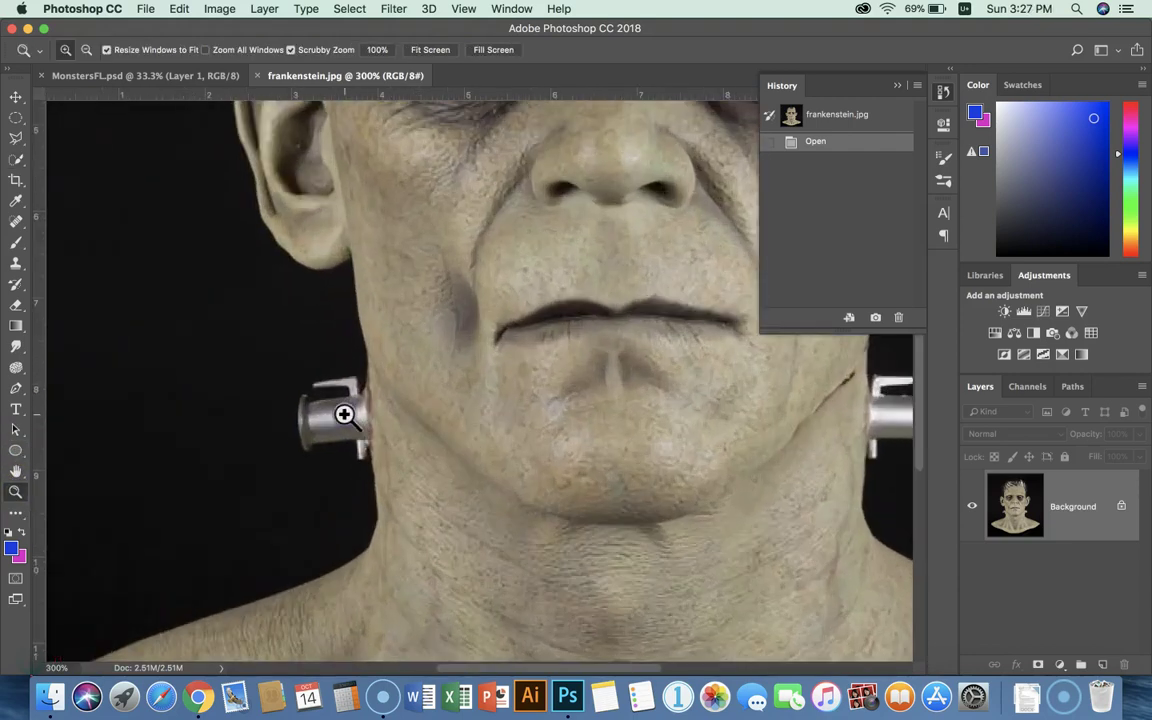
{"action": "left_click", "coordinate": [327, 414]}
{"action": "left_click", "coordinate": [327, 414]}
{"action": "left_click", "coordinate": [327, 414]}
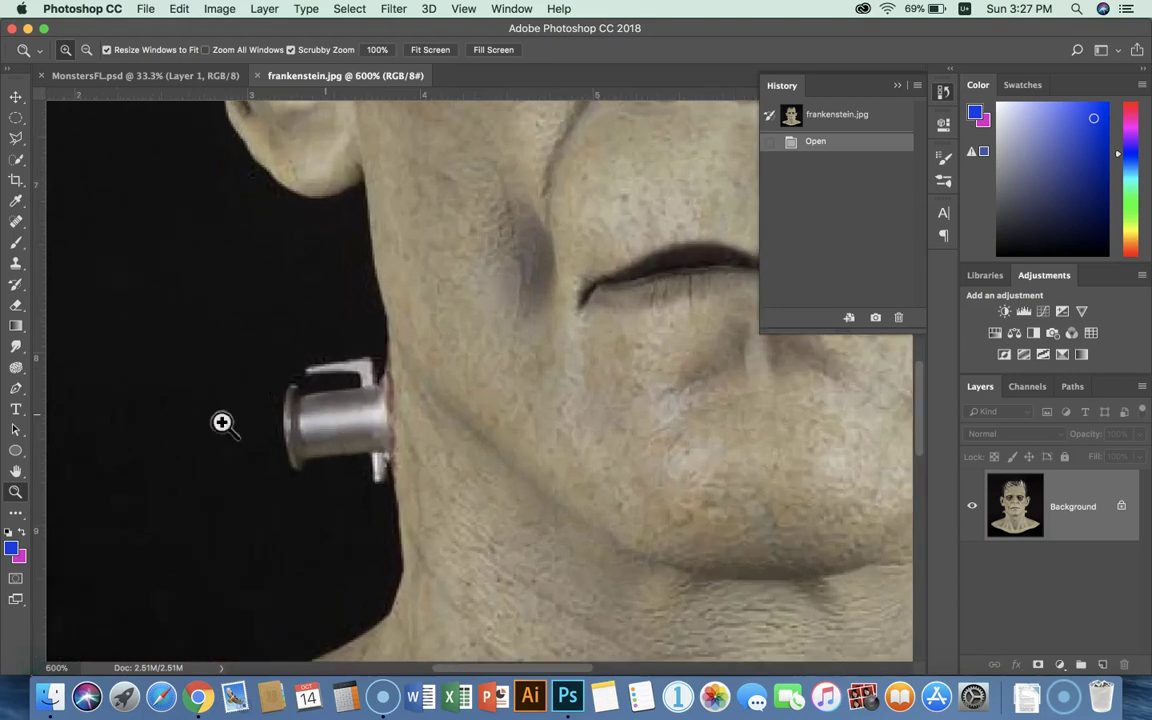
{"action": "left_click", "coordinate": [14, 162]}
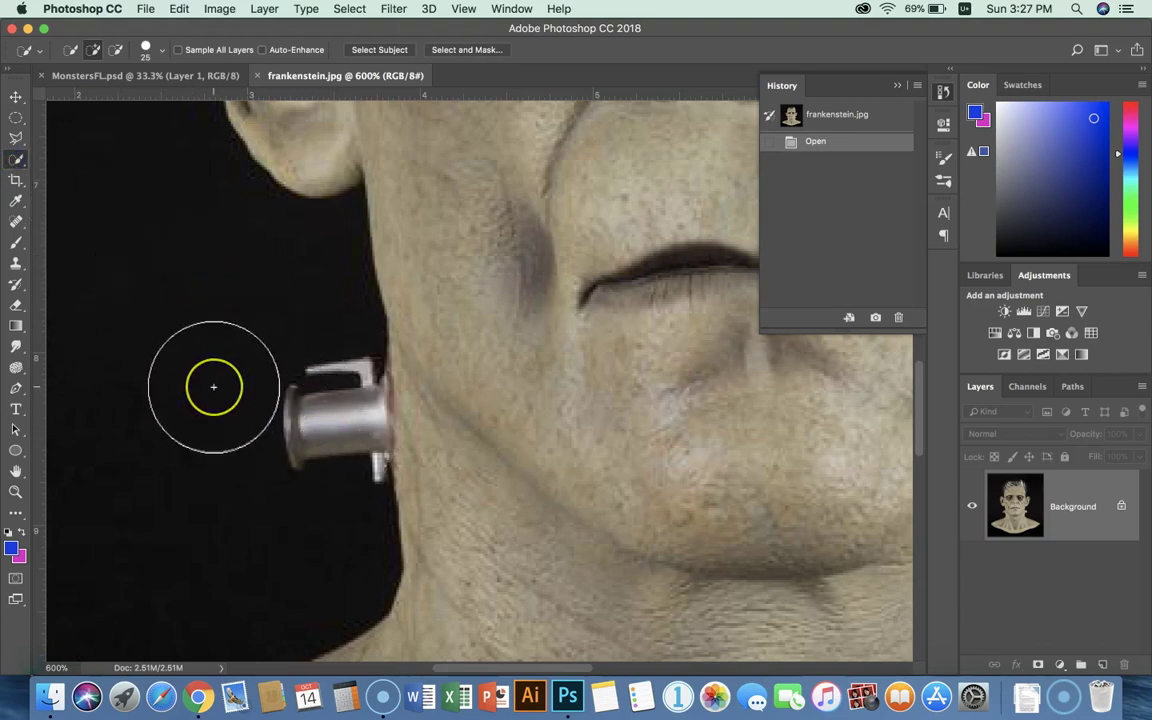
{"action": "key", "text": "bracketleft"}
{"action": "key", "text": "bracketleft"}
{"action": "key", "text": "bracketleft"}
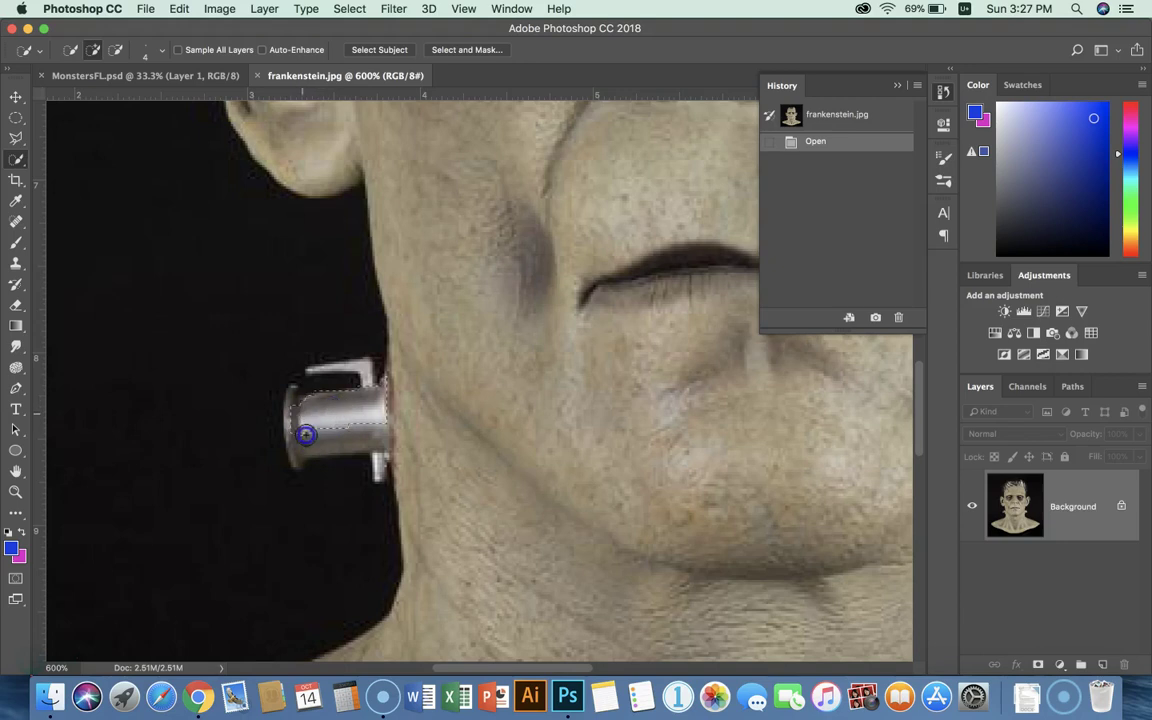
{"action": "mouse_move", "coordinate": [327, 430]}
{"action": "left_mouse_down"}
{"action": "mouse_move", "coordinate": [337, 410]}
{"action": "mouse_move", "coordinate": [301, 413]}
{"action": "left_mouse_up"}
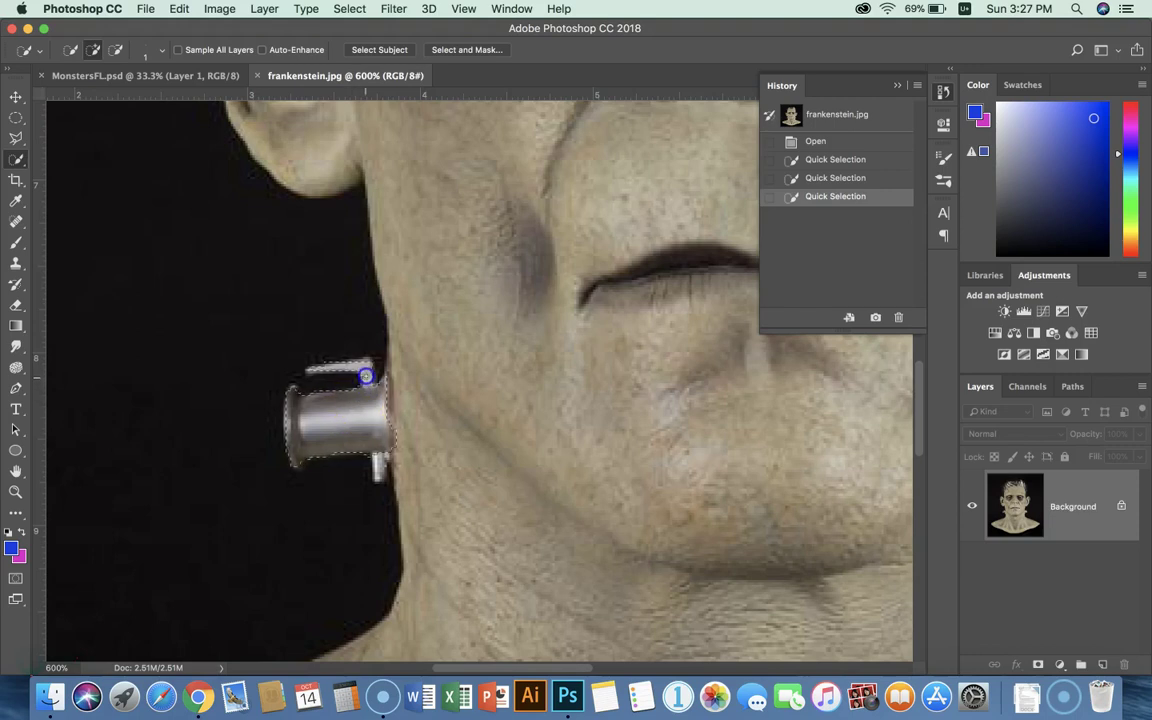
{"action": "left_click", "coordinate": [308, 370]}
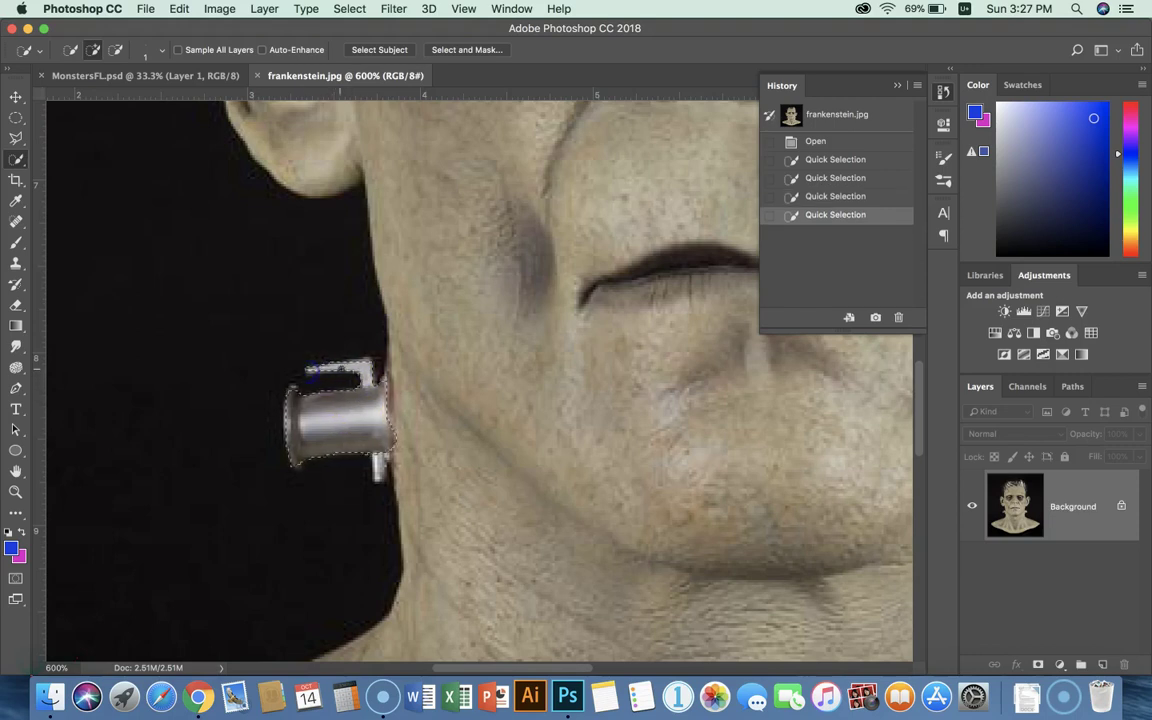
{"action": "left_click", "coordinate": [376, 465]}
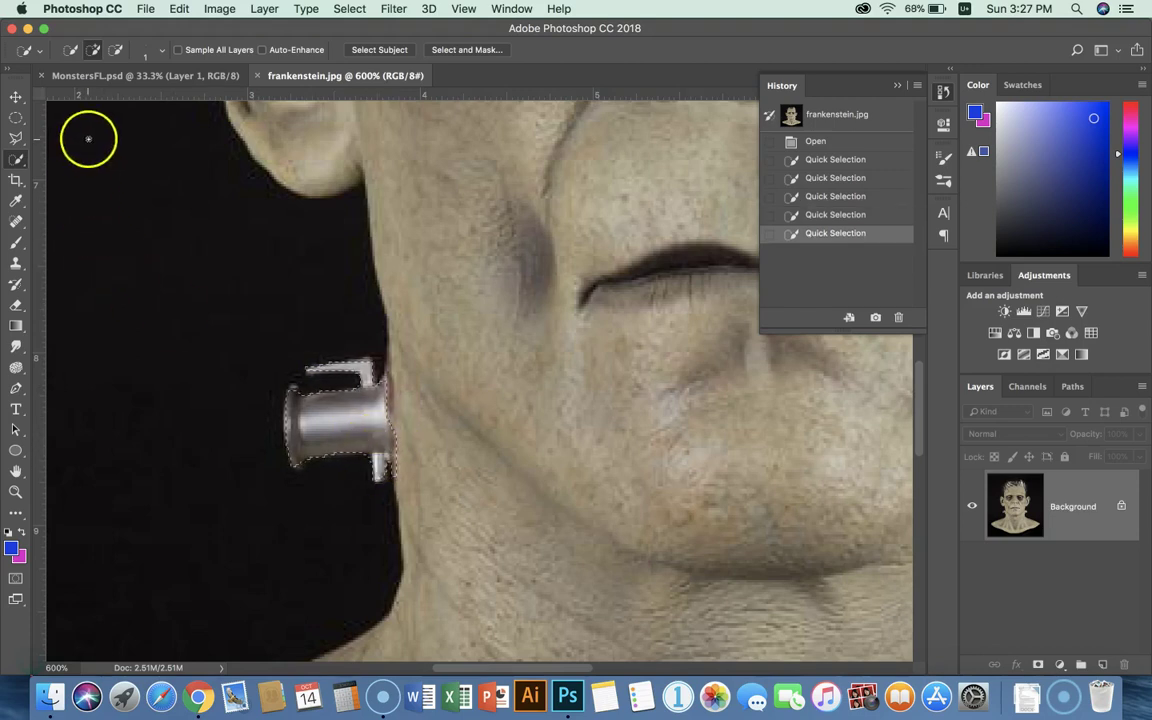
- Refine the bolt selection by subtracting the neck skin along its edge and adding back the missing metal areas
{"action": "left_click", "coordinate": [115, 49]}
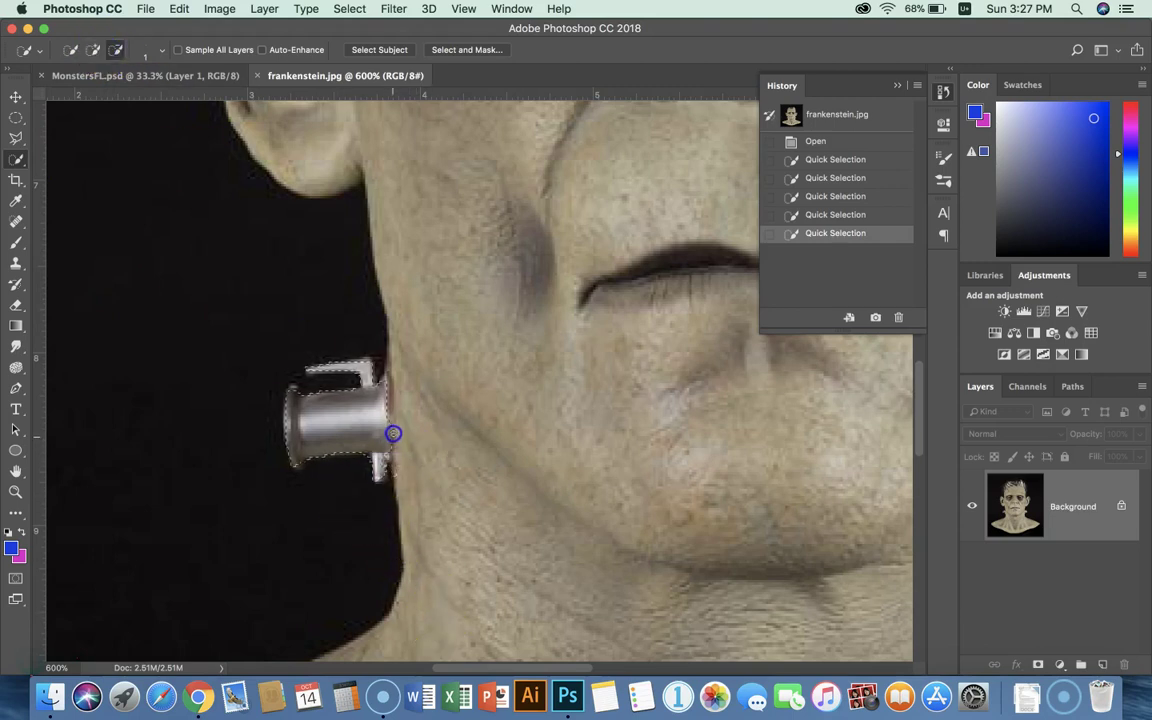
{"action": "left_click_drag", "start_coordinate": [398, 468], "coordinate": [405, 492]}
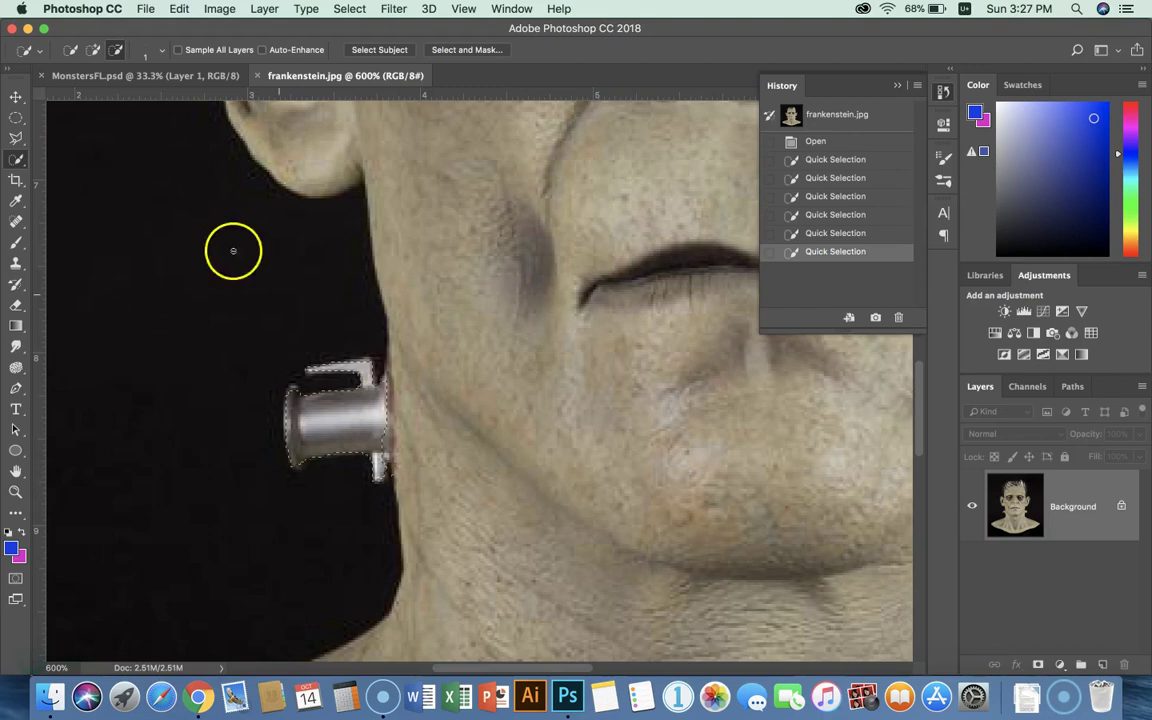
{"action": "left_click", "coordinate": [92, 49]}
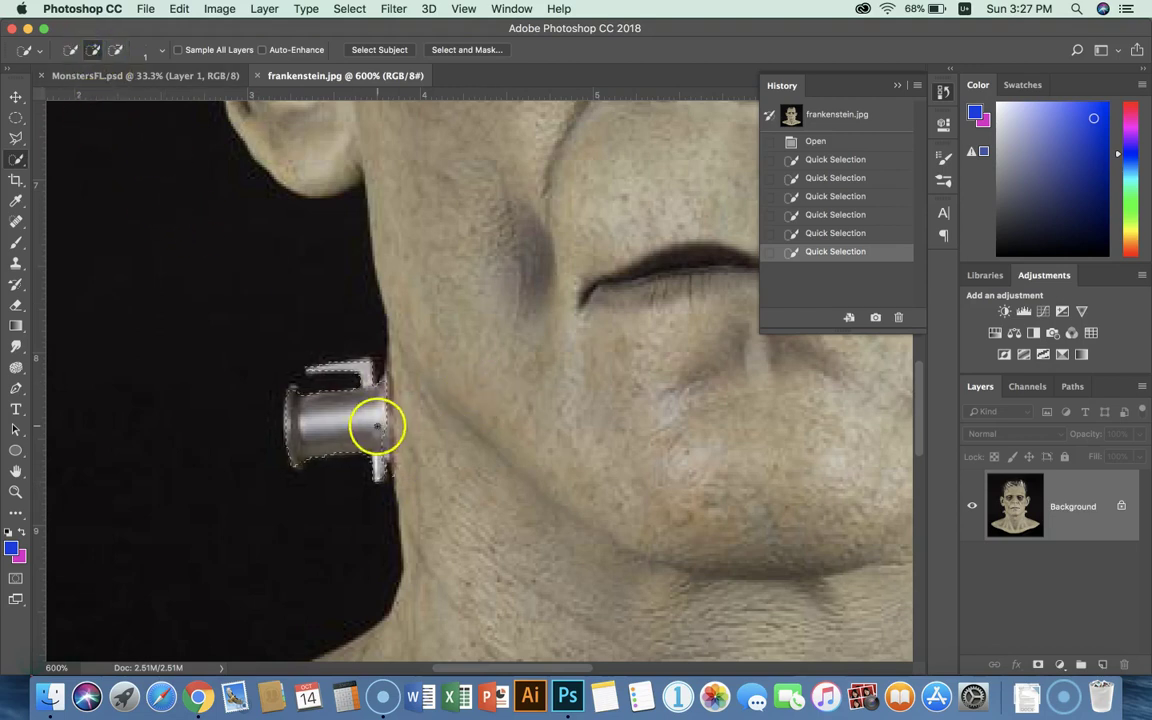
{"action": "mouse_move", "coordinate": [360, 424]}
{"action": "left_mouse_down"}
{"action": "mouse_move", "coordinate": [377, 438]}
{"action": "mouse_move", "coordinate": [373, 458]}
{"action": "left_mouse_up"}
{"action": "left_click_drag", "start_coordinate": [322, 400], "coordinate": [369, 414]}
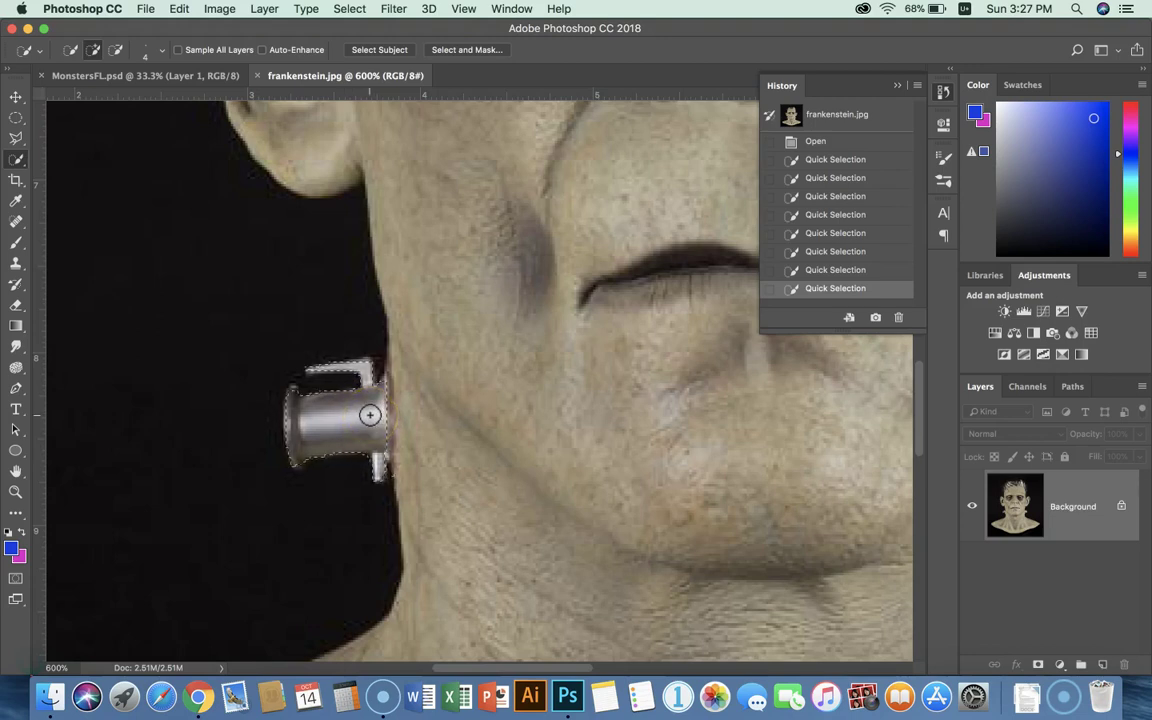
- Copy the selected bolt into MonstersFL.psd with the Move tool and place it near the upper-left corner of the page
{"action": "left_click", "coordinate": [13, 96]}
{"action": "left_click", "coordinate": [200, 270]}
{"action": "scroll", "coordinate": [200, 270], "scroll_direction": "down", "scroll_amount": 1}
{"action": "left_click_drag", "start_coordinate": [323, 391], "coordinate": [300, 285]}
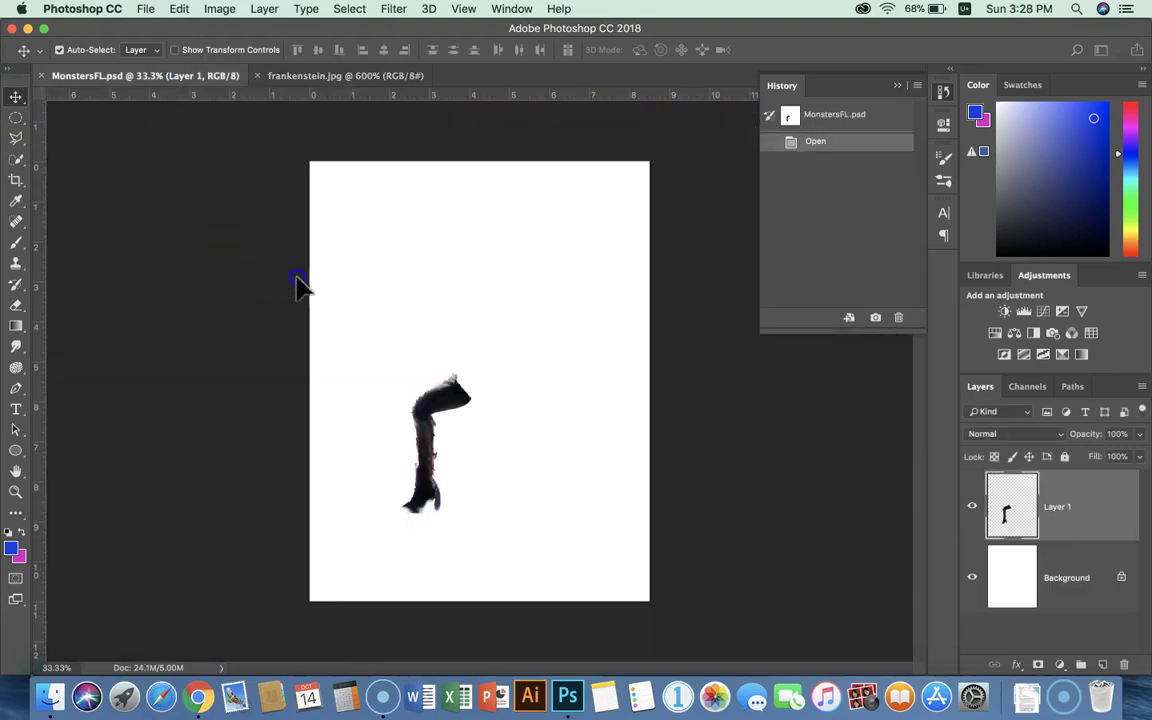
{"action": "left_click_drag", "start_coordinate": [440, 285], "coordinate": [448, 296]}
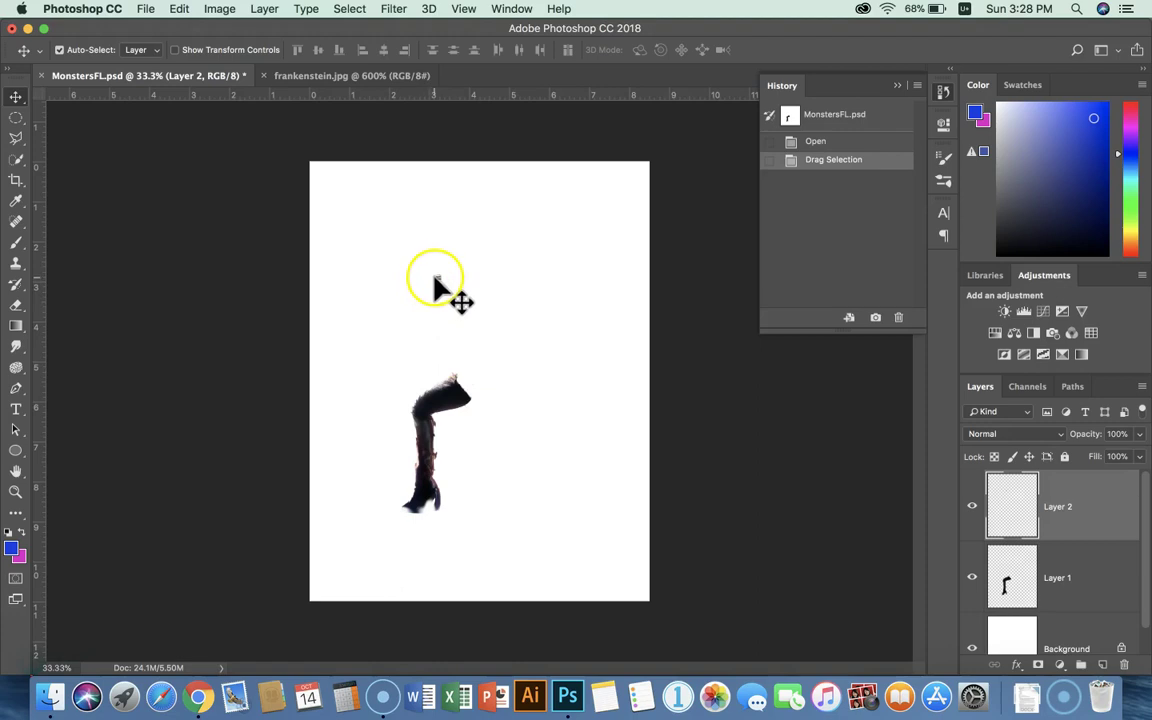
{"action": "left_click_drag", "start_coordinate": [438, 279], "coordinate": [362, 227]}
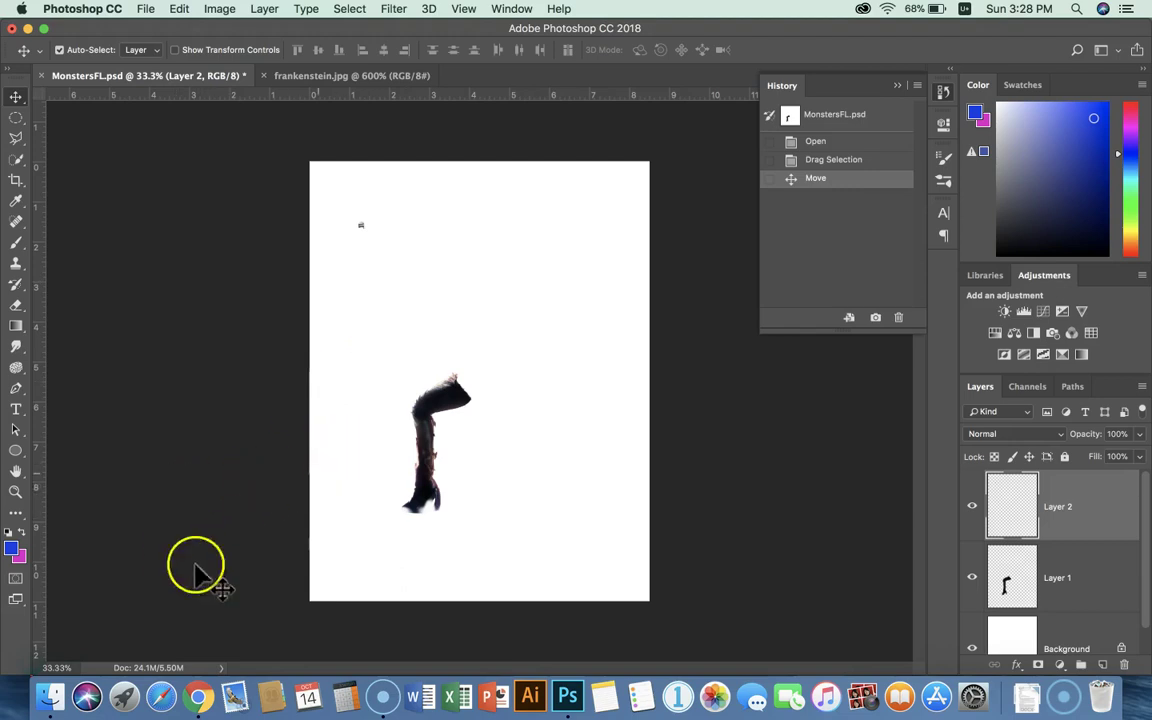
{"action": "left_click", "coordinate": [35, 665]}
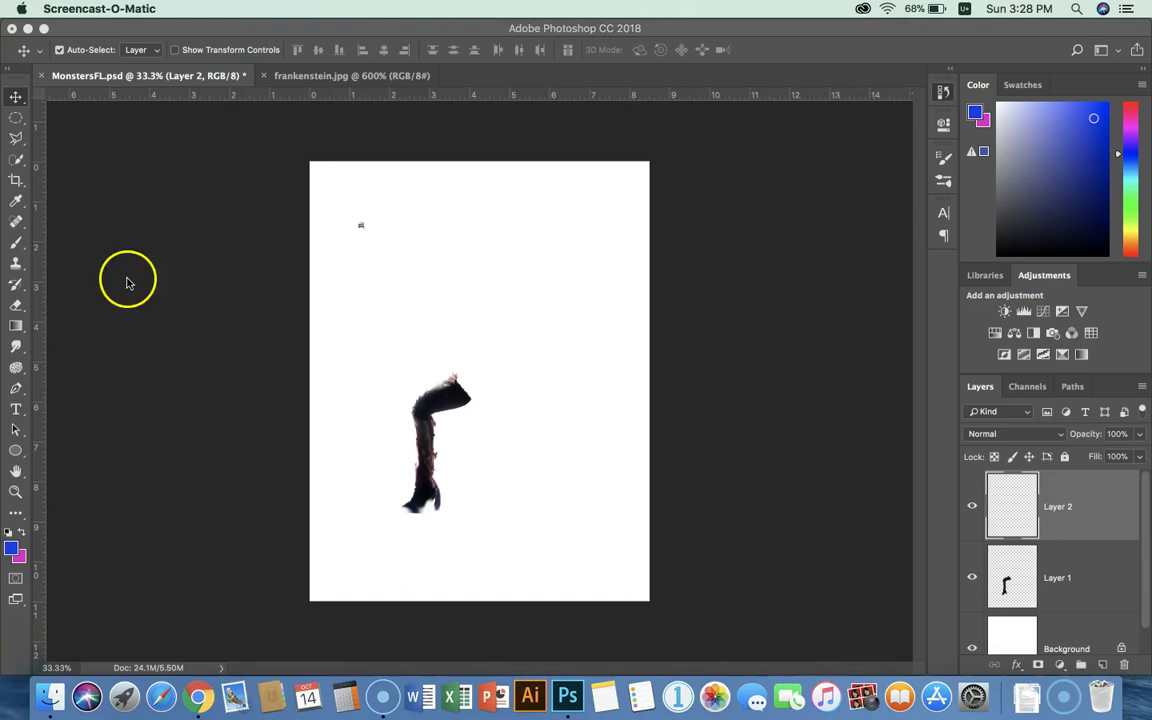
{"action": "left_click", "coordinate": [140, 145]}
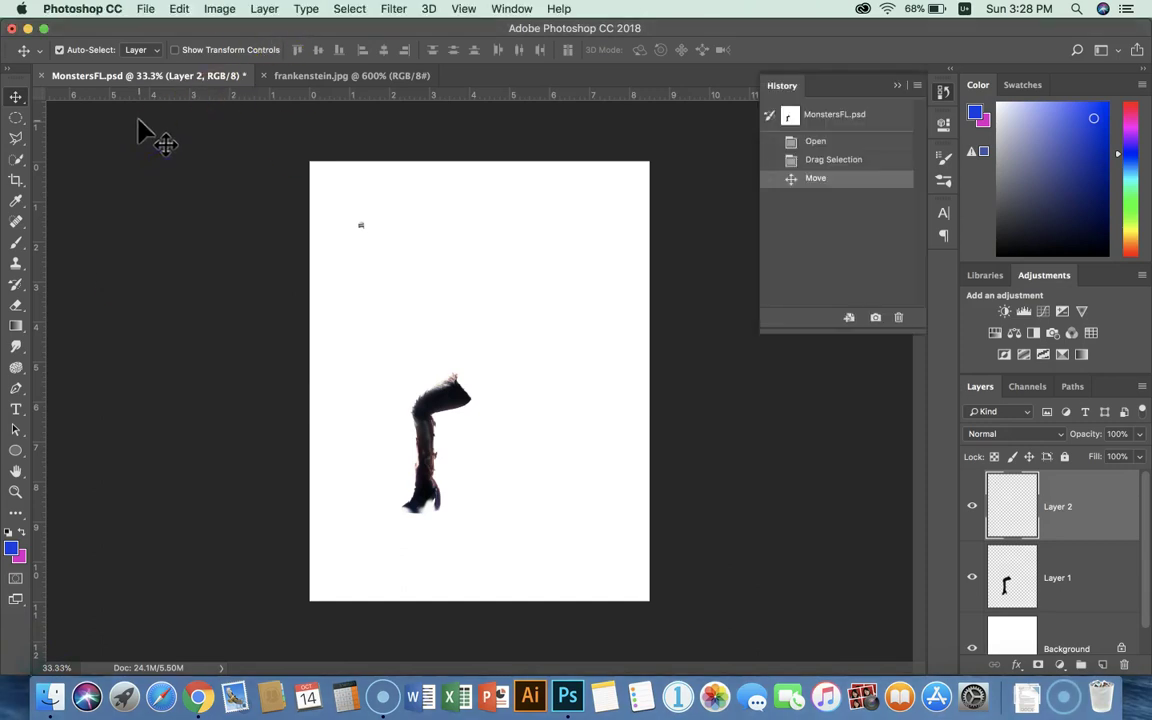
- Open Wings-PNG-Image-91239.png and copy the wings layer into MonstersFL.psd, placing it across the upper part of the page
{"action": "left_click", "coordinate": [145, 8]}
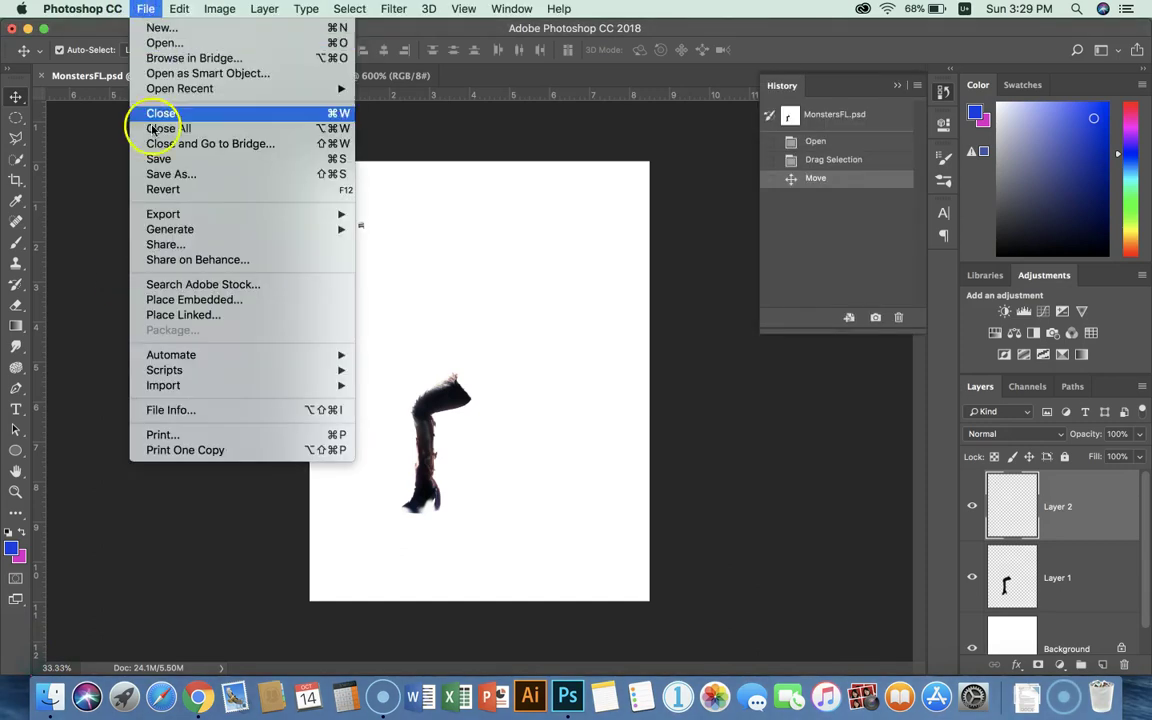
{"action": "left_click", "coordinate": [170, 48]}
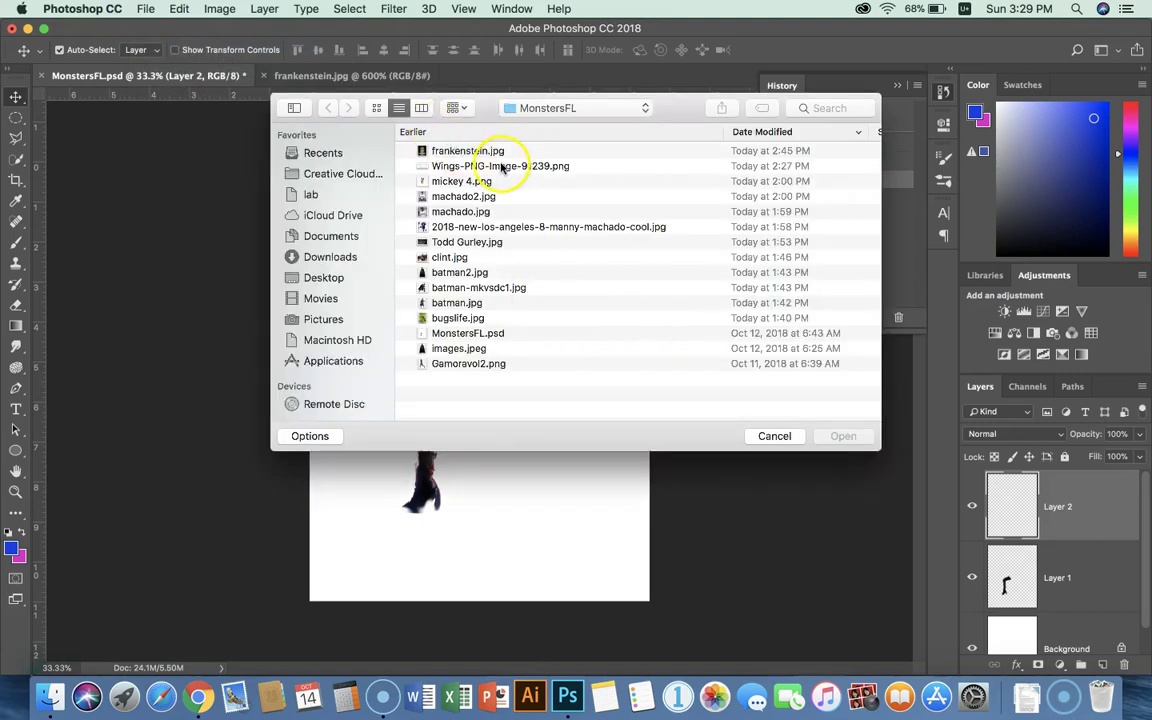
{"action": "left_click", "coordinate": [503, 168]}
{"action": "left_click", "coordinate": [845, 437]}
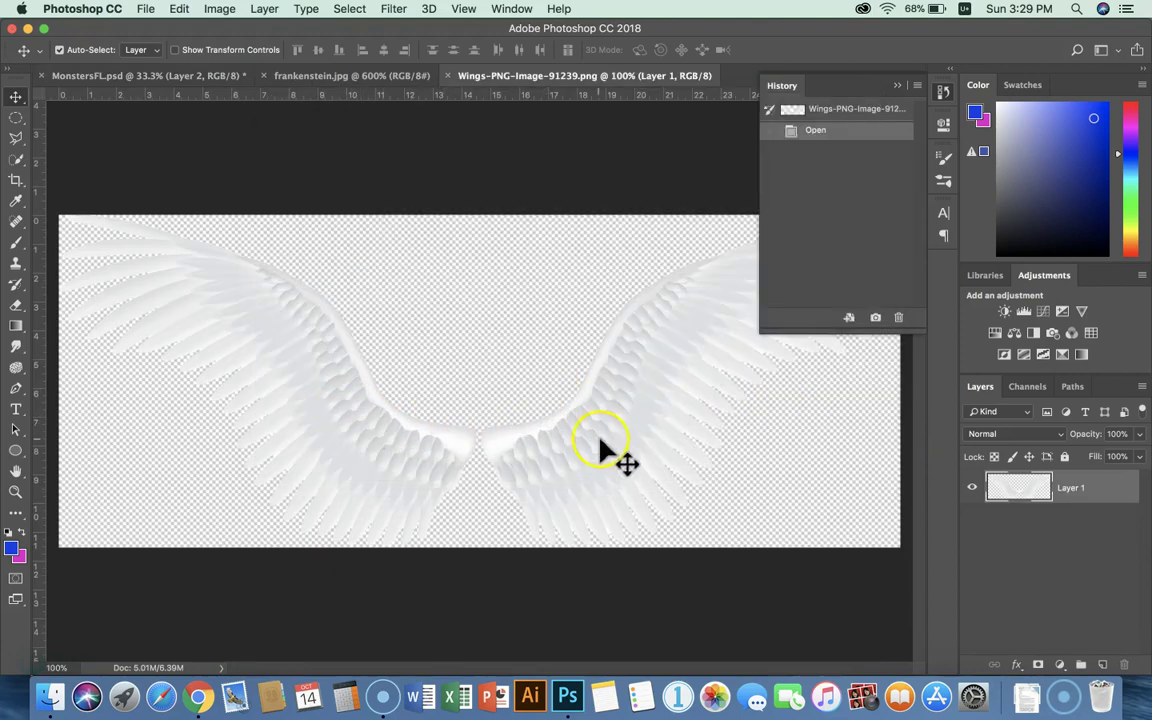
{"action": "left_click_drag", "start_coordinate": [590, 428], "coordinate": [525, 243]}
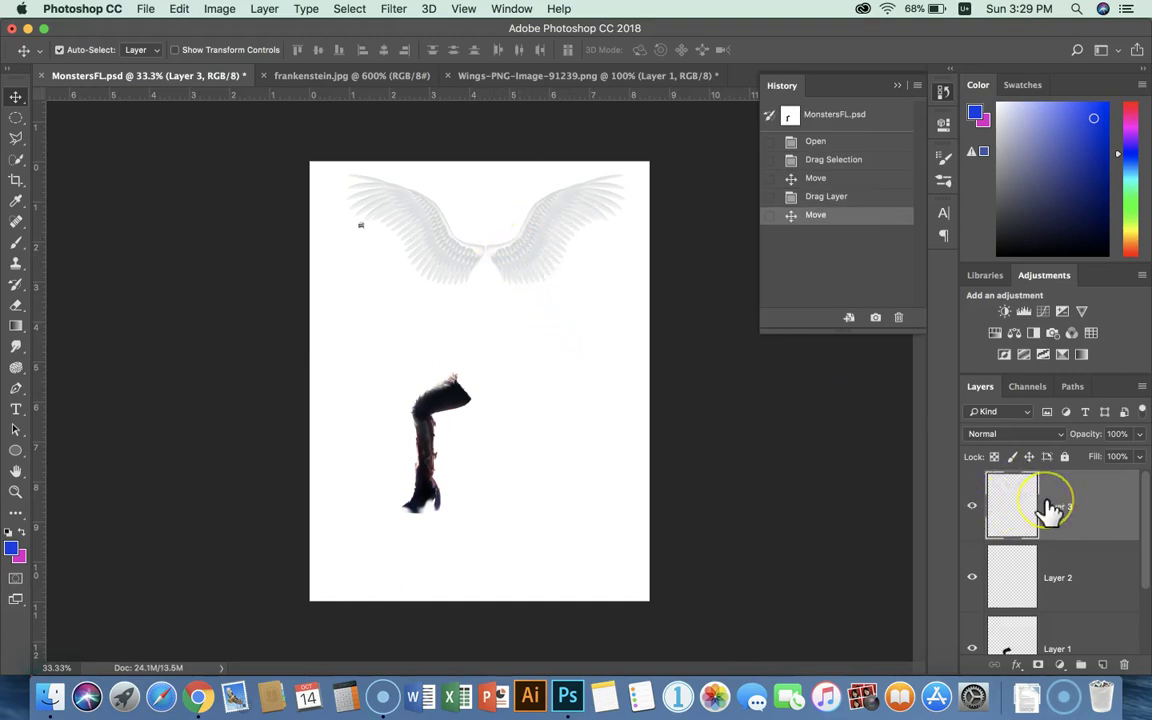
- Open mickey 4.png from the MonstersFL folder
{"action": "left_click", "coordinate": [150, 8]}
{"action": "left_click", "coordinate": [162, 42]}
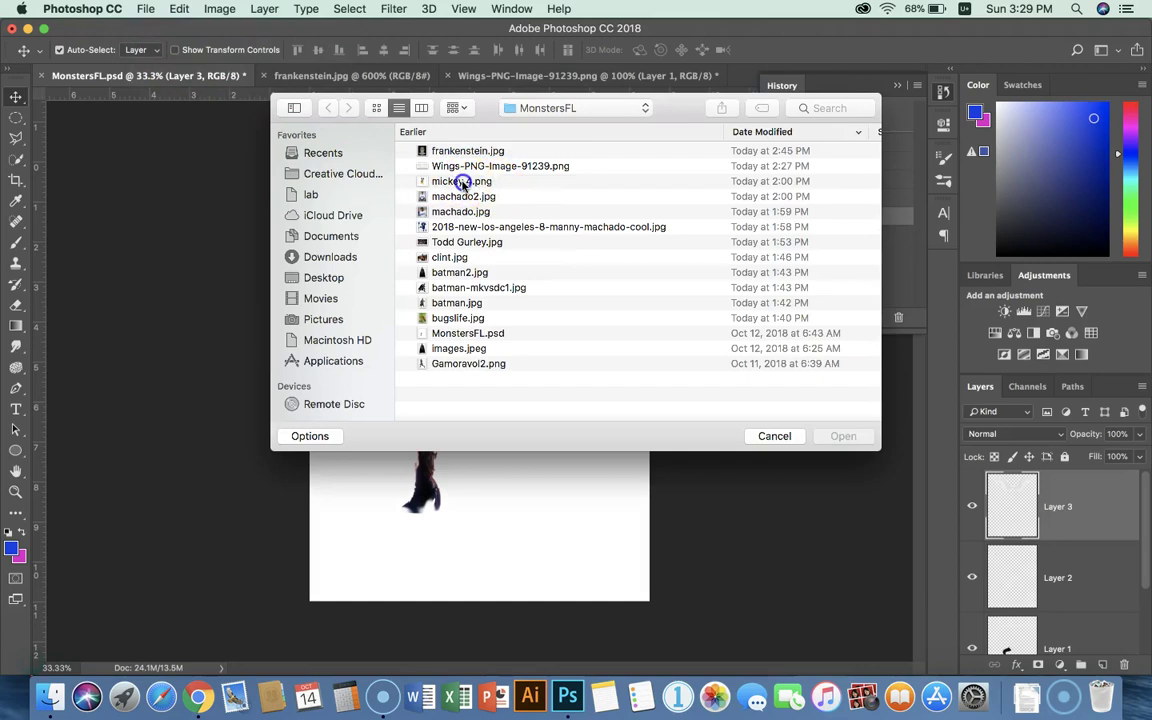
{"action": "double_click", "coordinate": [463, 182]}
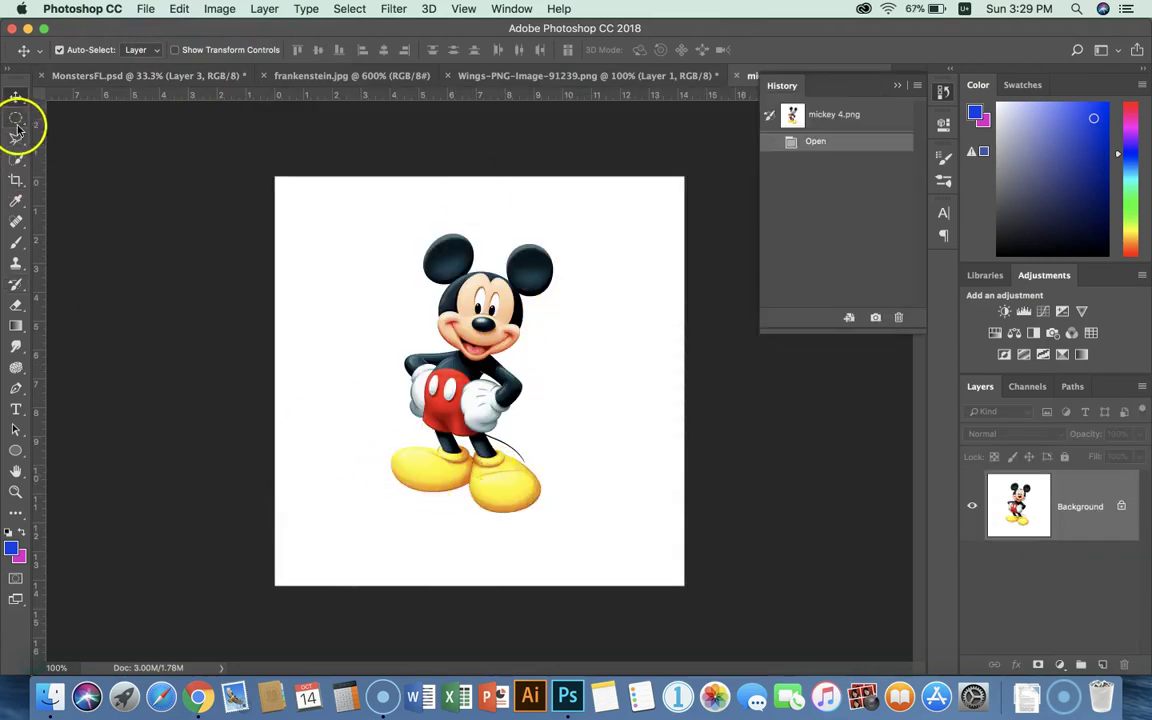
- Quick-select Mickey's left yellow shoe and copy it into MonstersFL.psd, placing it below the boot near the bottom of the page
{"action": "left_click", "coordinate": [19, 161]}
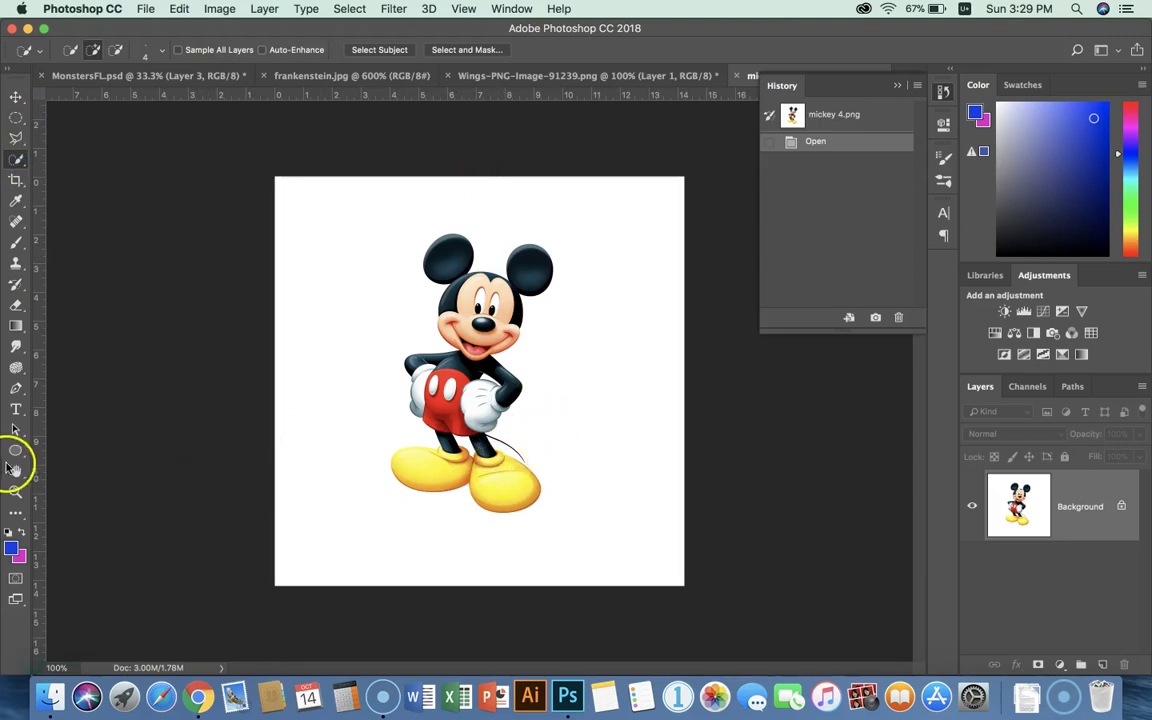
{"action": "left_click", "coordinate": [16, 491]}
{"action": "left_click", "coordinate": [500, 453]}
{"action": "left_click", "coordinate": [500, 453]}
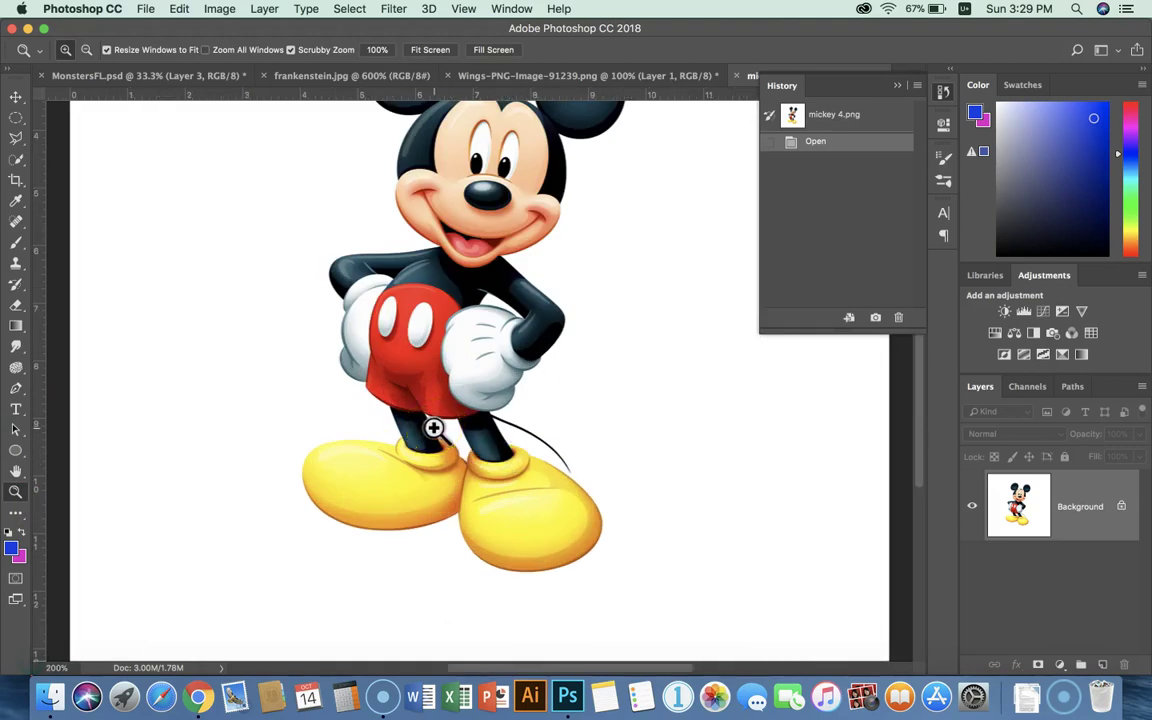
{"action": "left_click", "coordinate": [509, 455]}
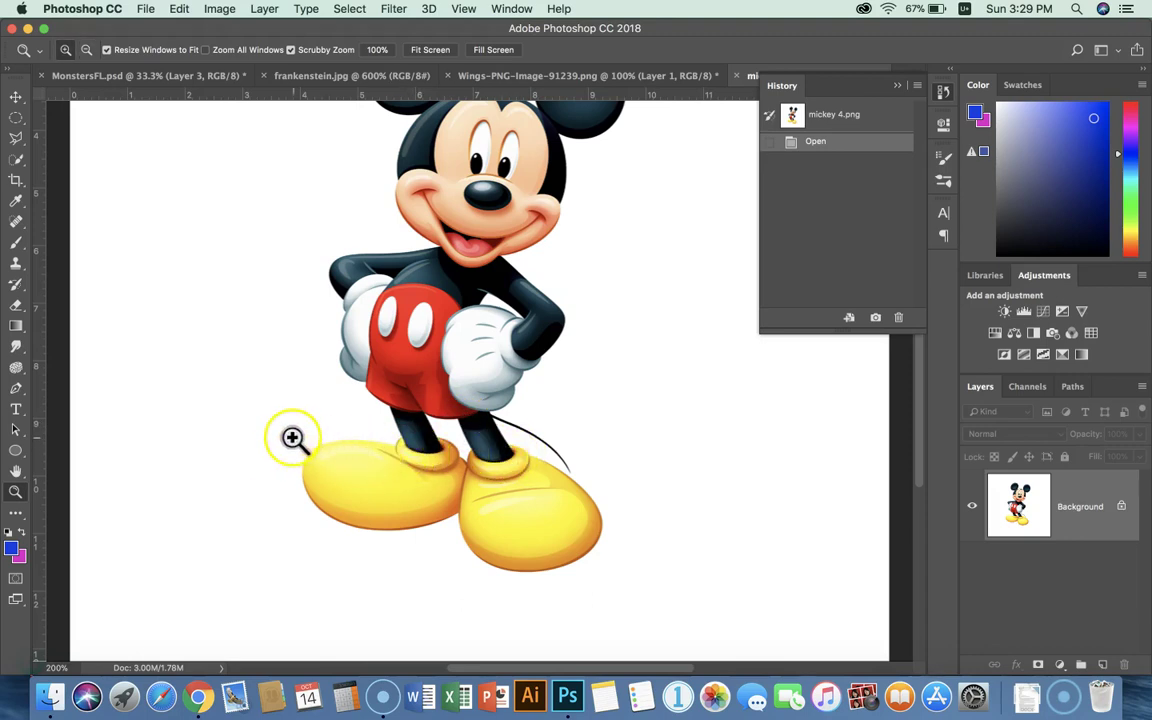
{"action": "left_click", "coordinate": [16, 159]}
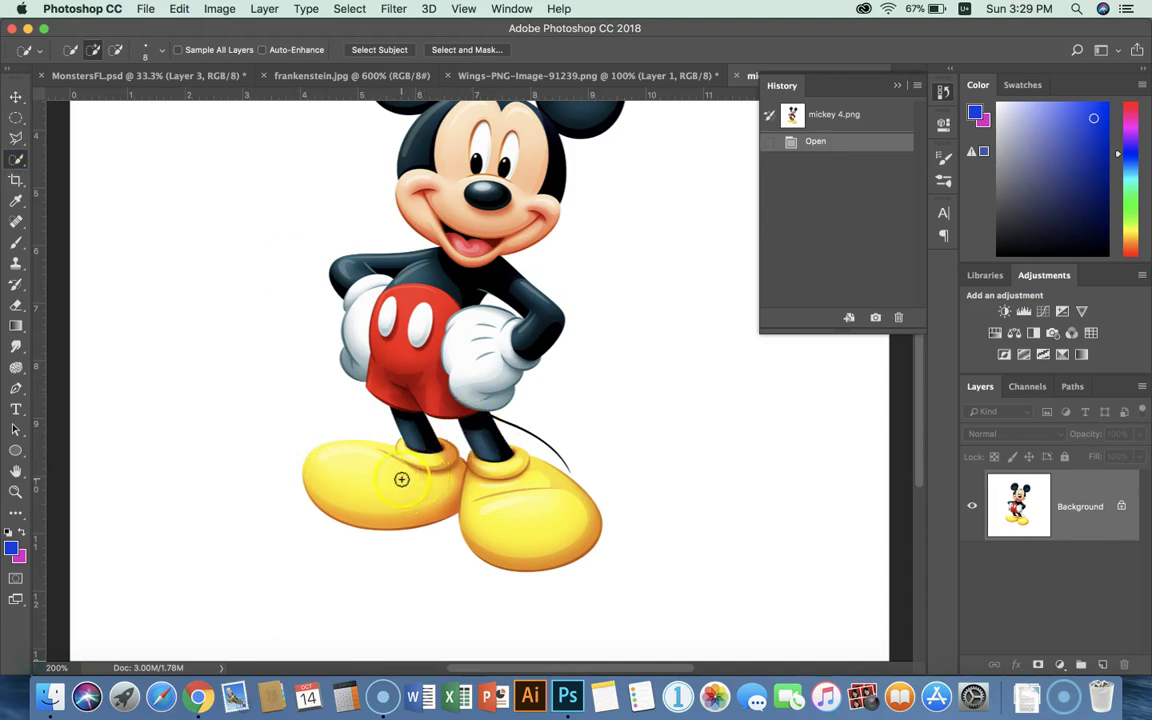
{"action": "left_click_drag", "start_coordinate": [360, 473], "coordinate": [424, 476]}
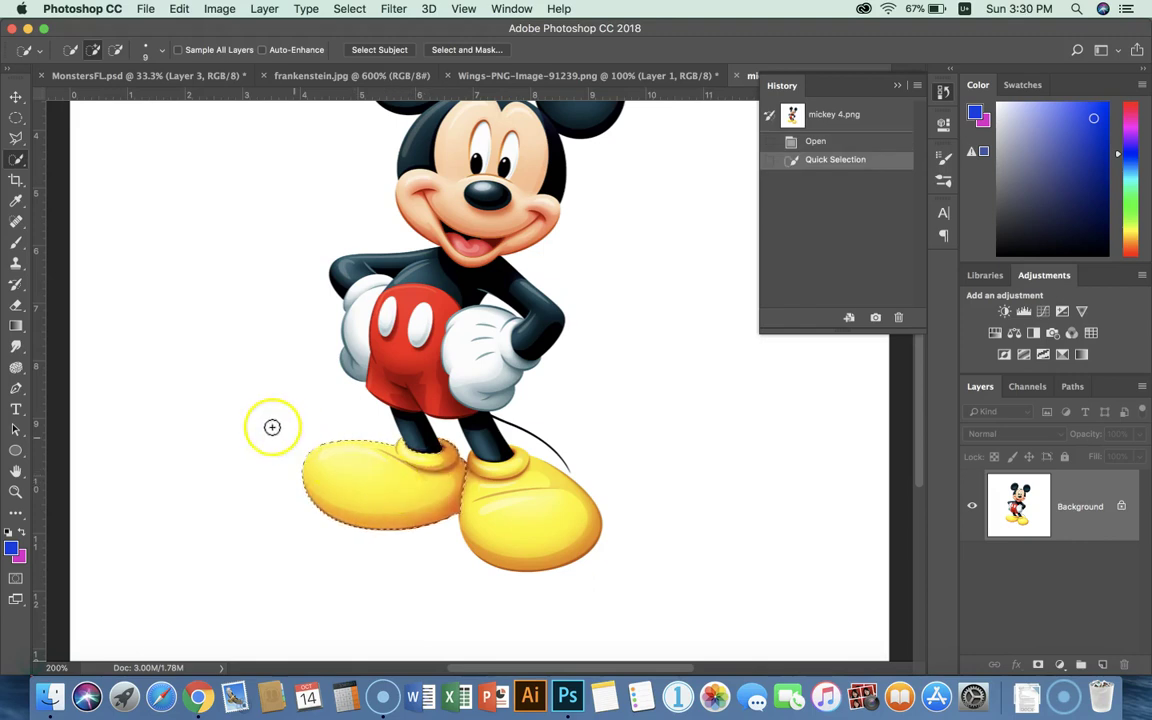
{"action": "left_click", "coordinate": [16, 99]}
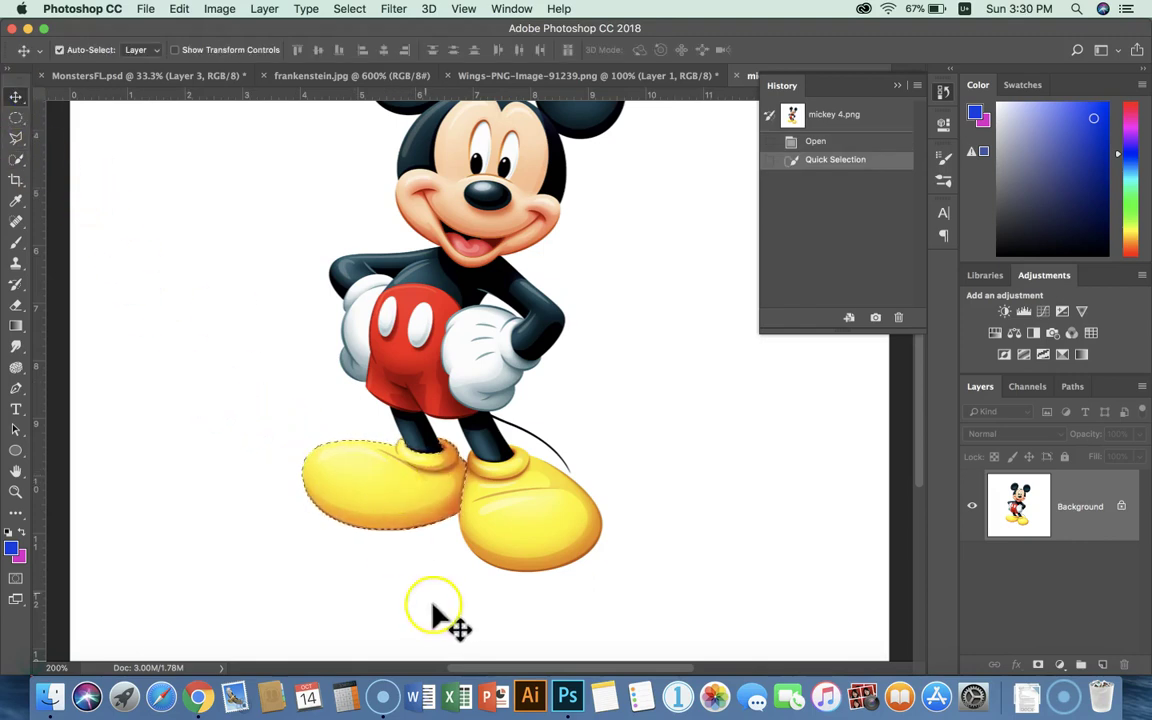
{"action": "left_click_drag", "start_coordinate": [383, 492], "coordinate": [386, 555]}
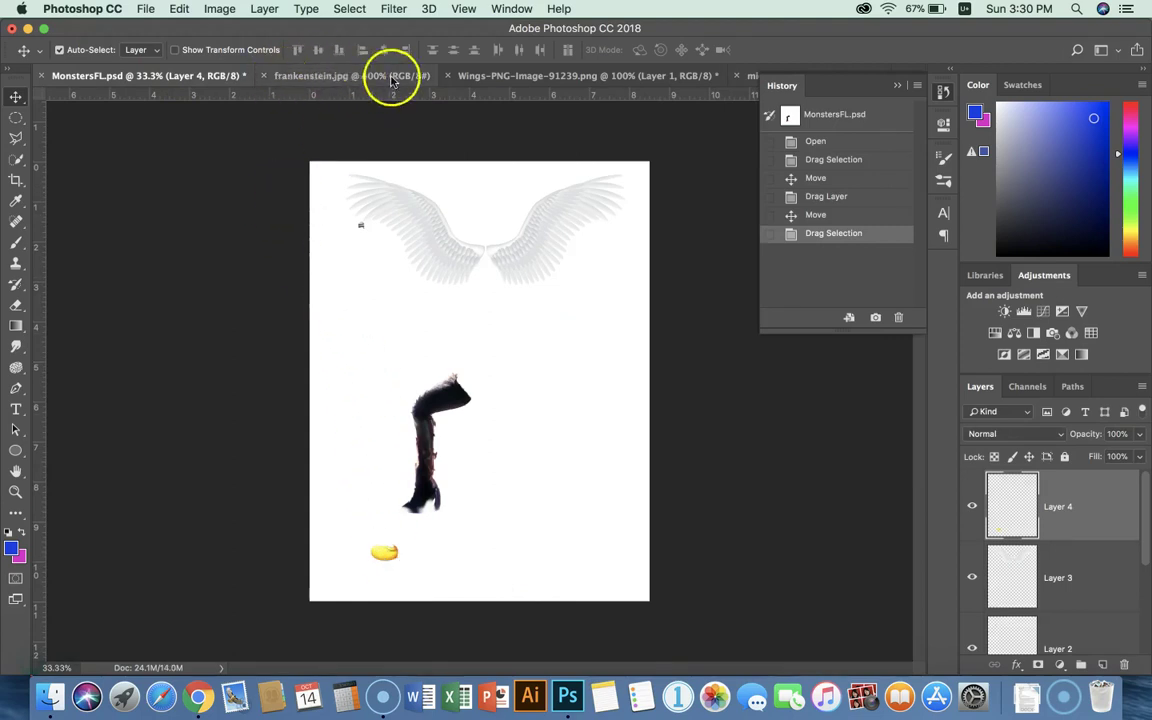
- Collapse the History panel and clear the shoe selection in mickey 4.png
{"action": "left_click", "coordinate": [470, 80]}
{"action": "left_click", "coordinate": [331, 78]}
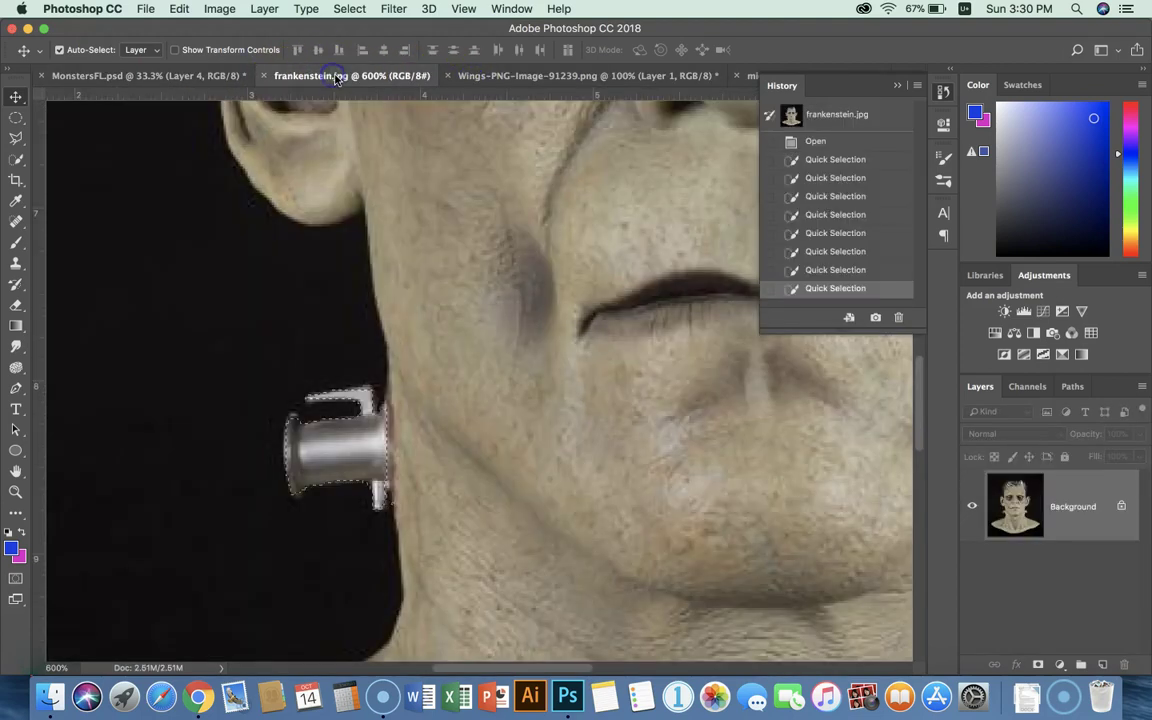
{"action": "left_click", "coordinate": [206, 75]}
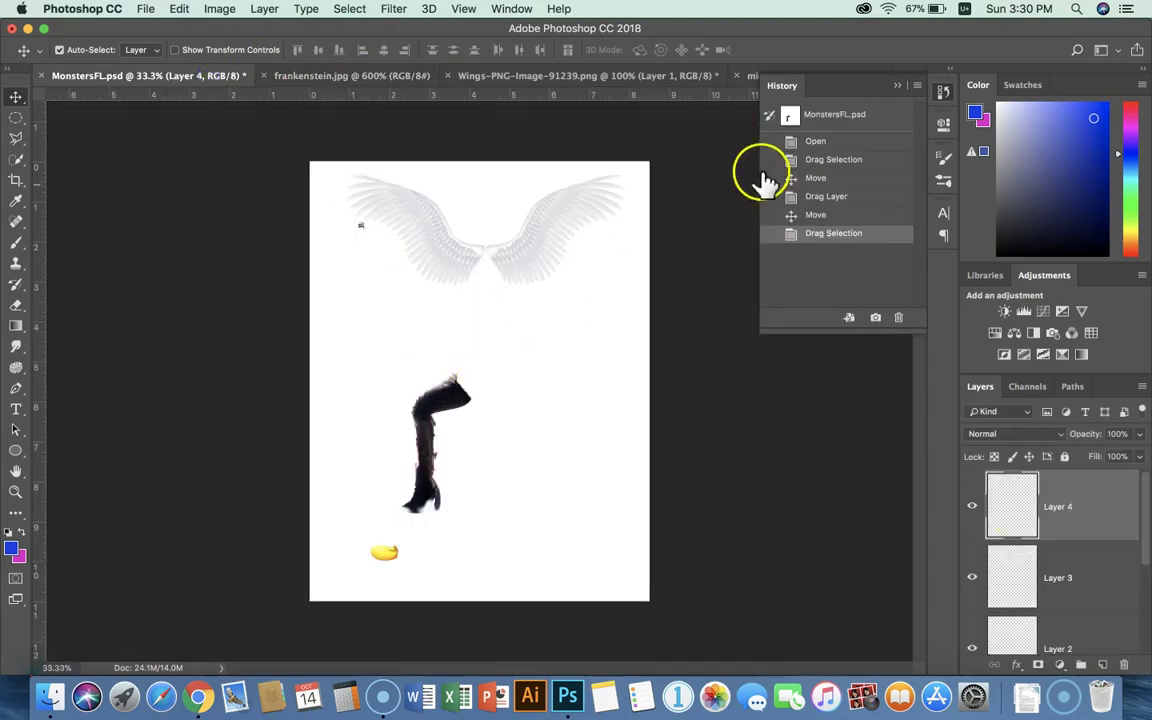
{"action": "left_click", "coordinate": [904, 87]}
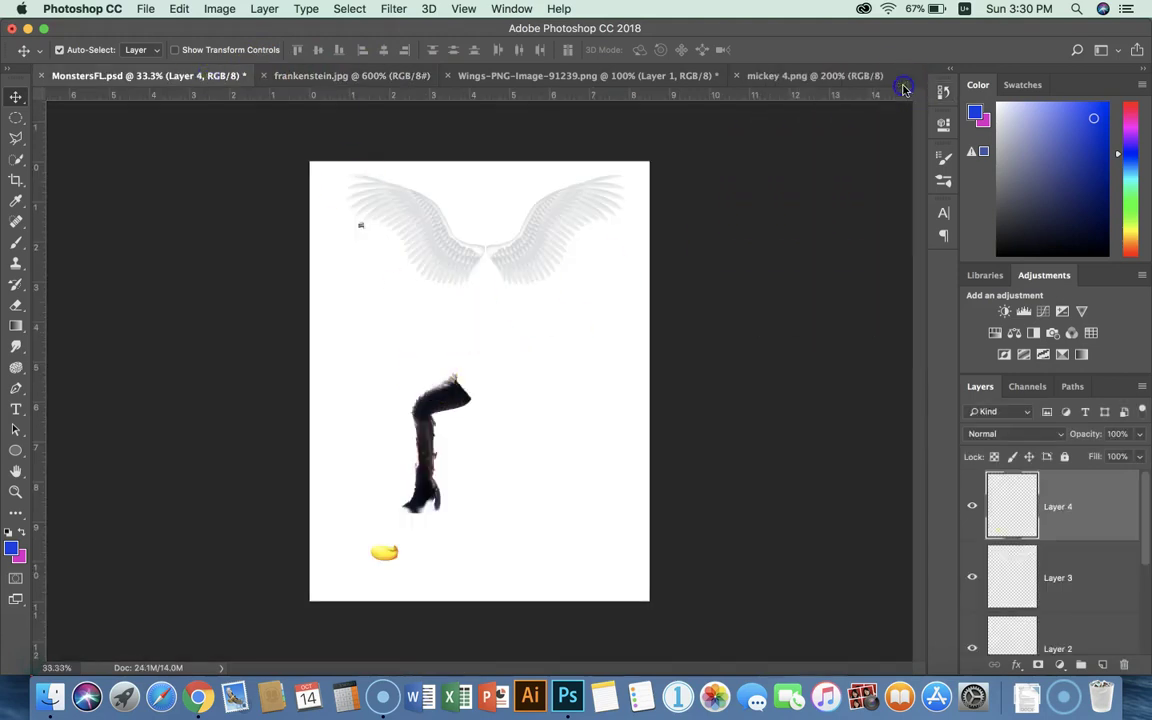
{"action": "left_click", "coordinate": [815, 77]}
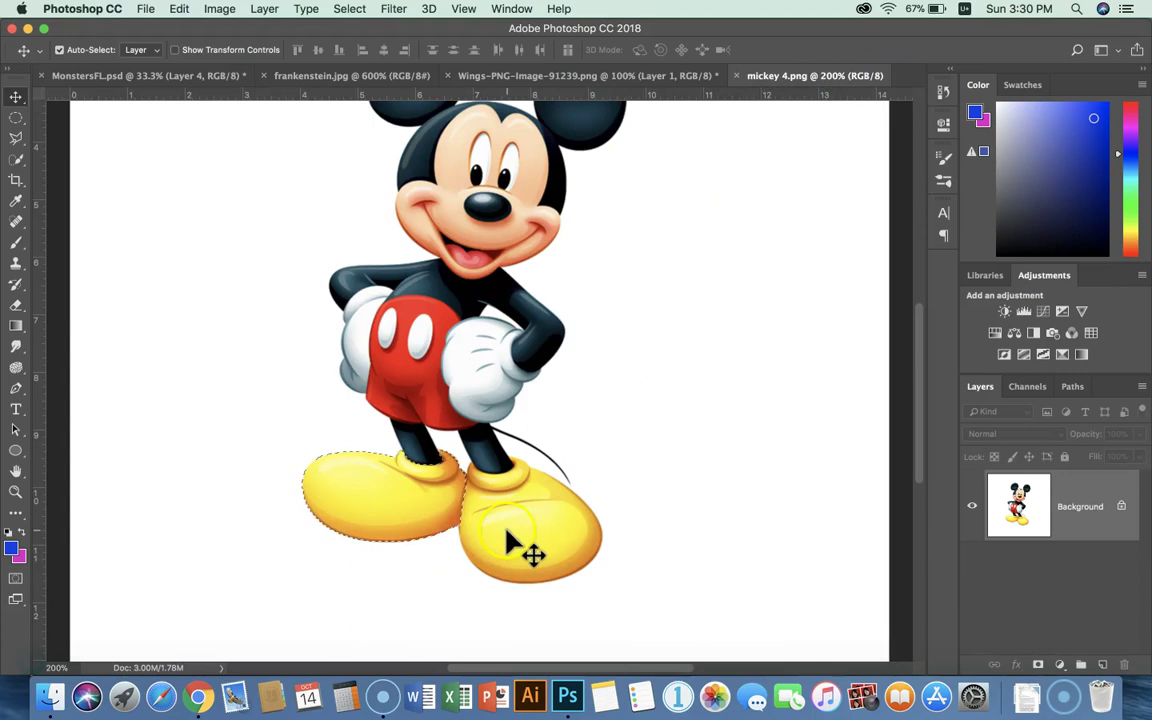
{"action": "key", "text": "super+d"}
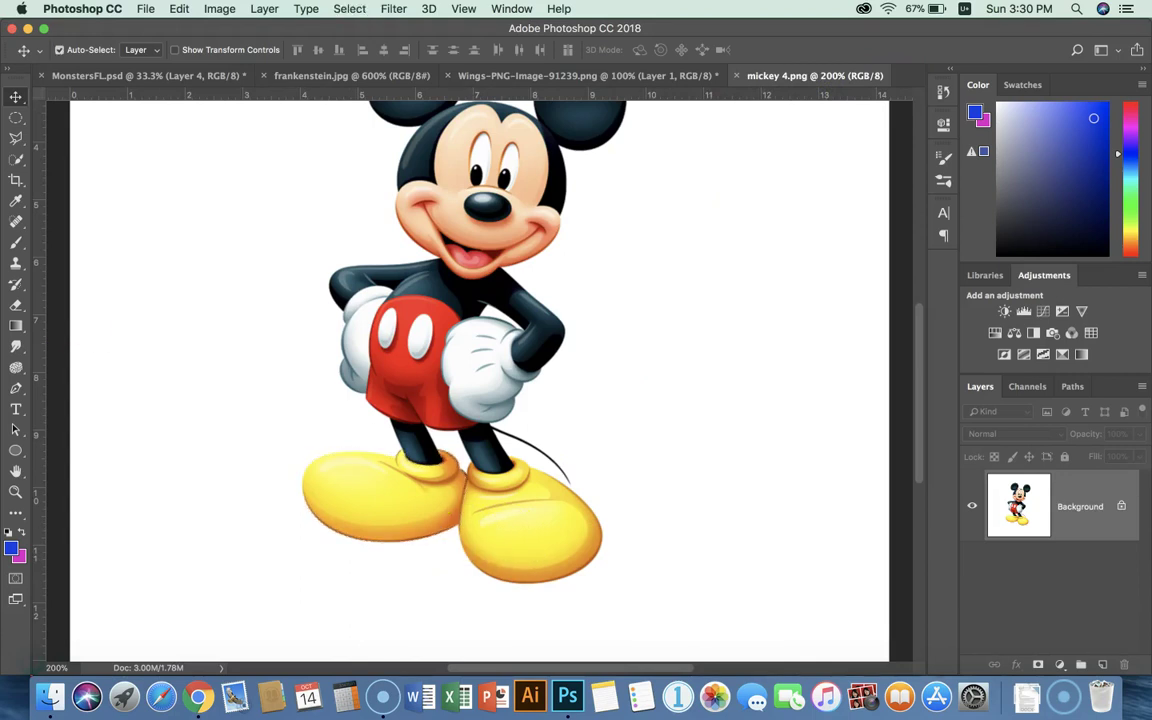
- Quick-select Mickey's right yellow shoe and copy it into MonstersFL.psd, placing it near the page's lower right corner
{"action": "left_click", "coordinate": [16, 159]}
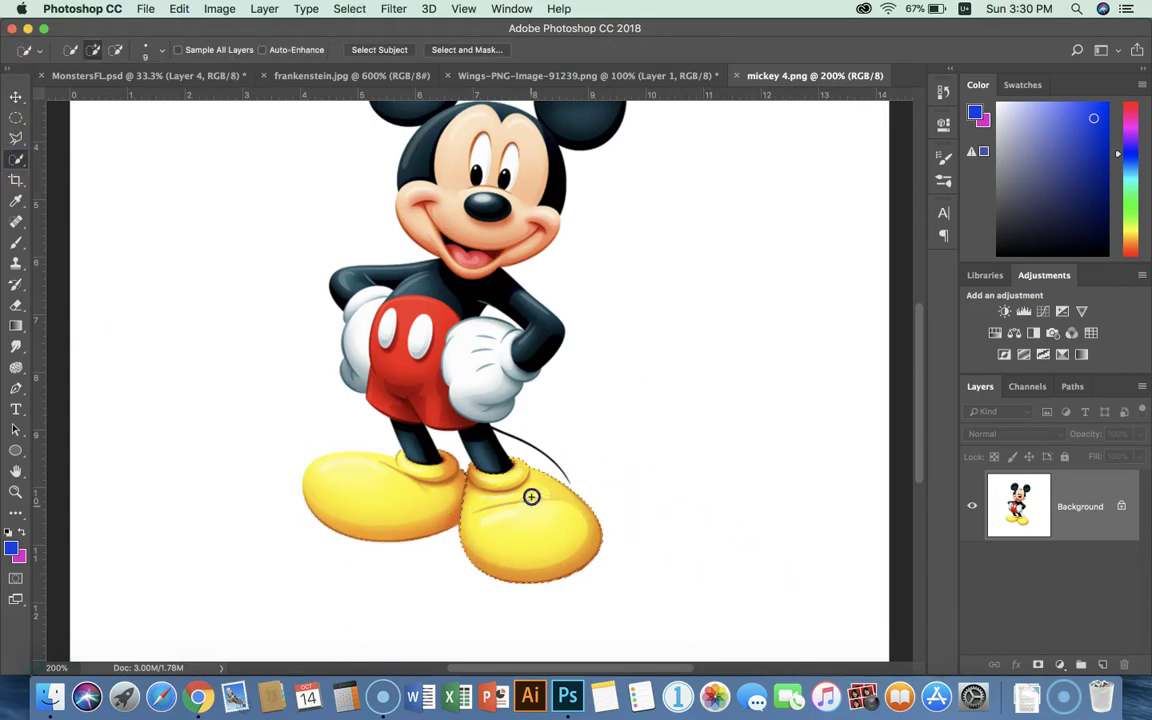
{"action": "left_click", "coordinate": [14, 100]}
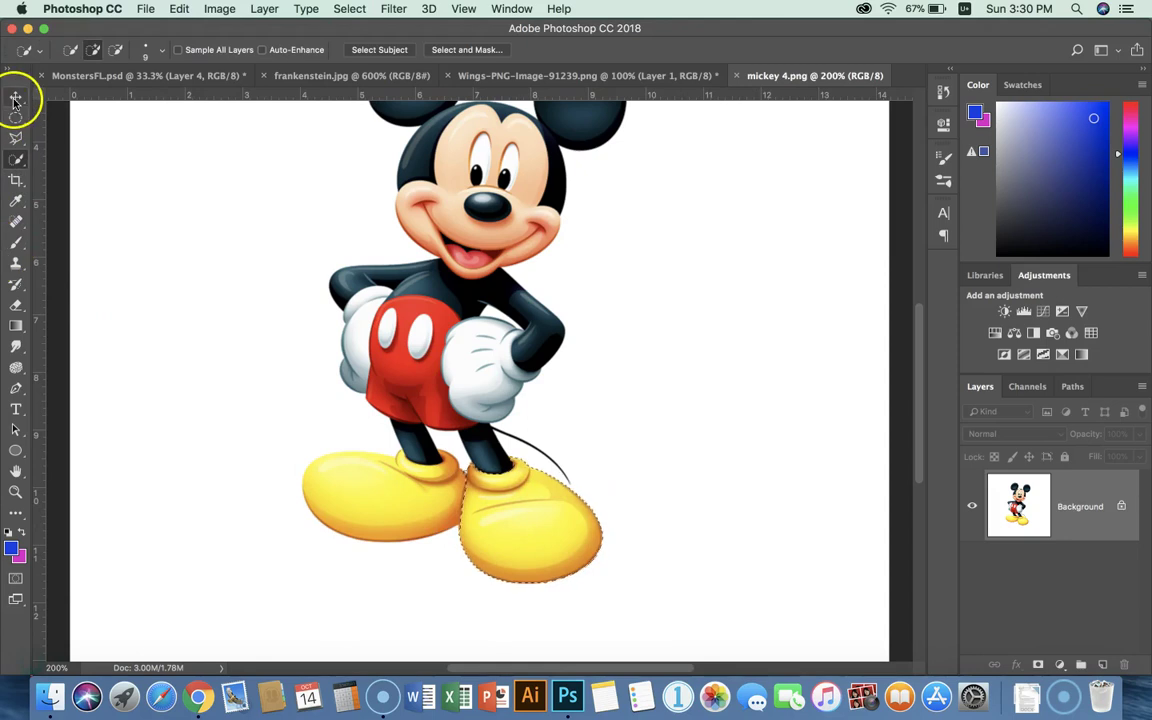
{"action": "left_click_drag", "start_coordinate": [552, 545], "coordinate": [622, 585]}
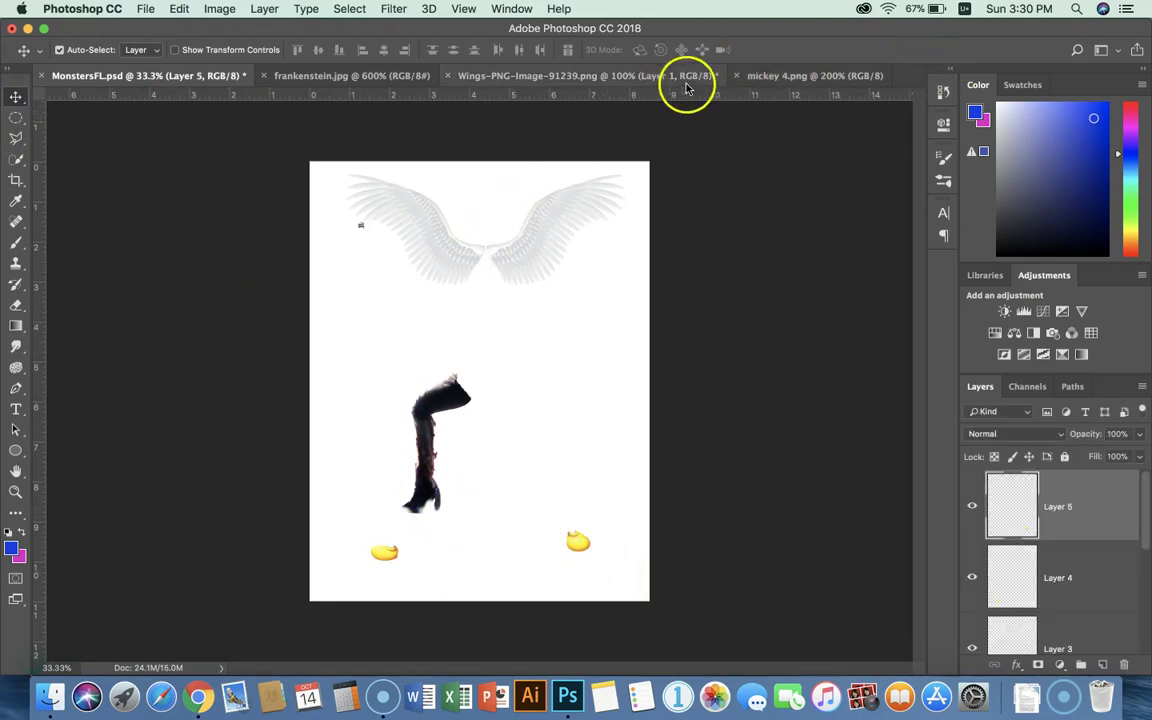
- Close mickey 4.png, Wings-PNG-Image-91239.png without saving its changes, and frankenstein.jpg, leaving only MonstersFL.psd open
{"action": "left_click", "coordinate": [738, 77]}
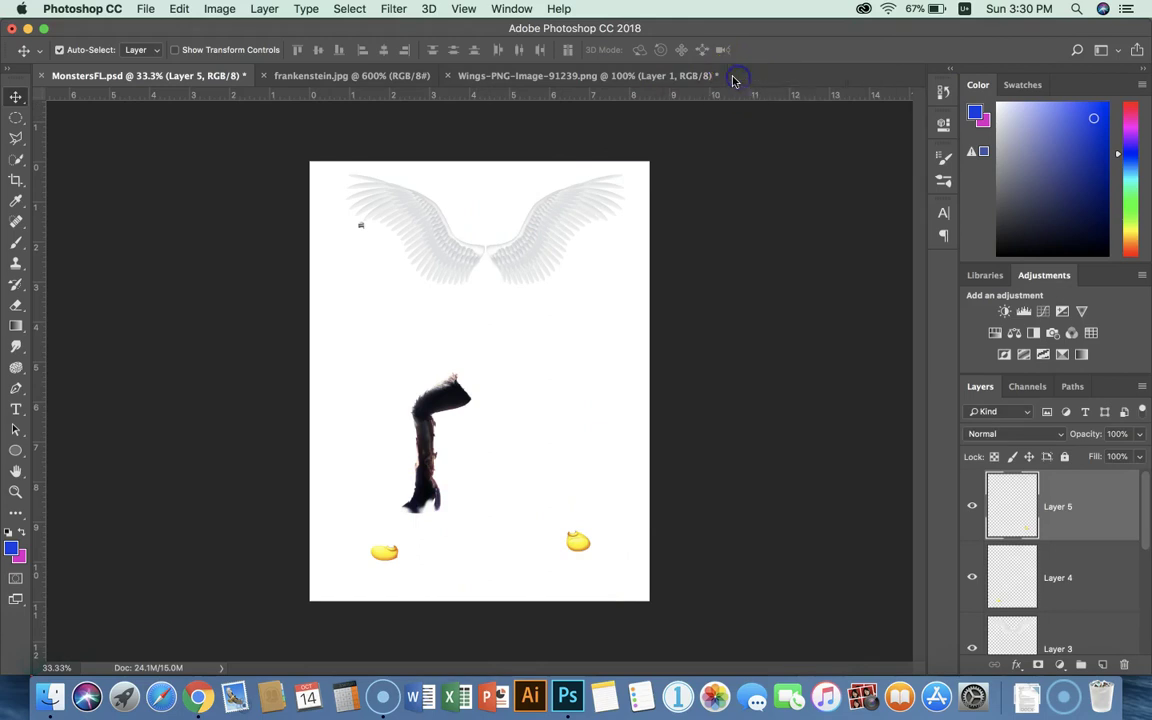
{"action": "left_click", "coordinate": [449, 77]}
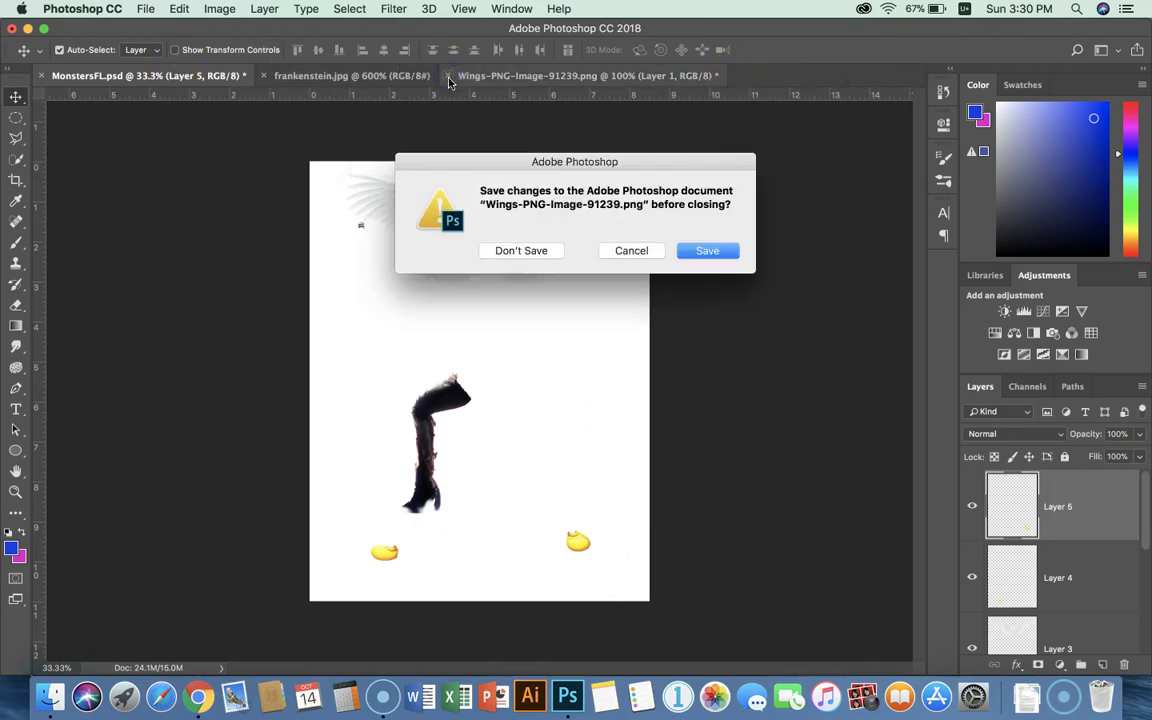
{"action": "left_click", "coordinate": [544, 255]}
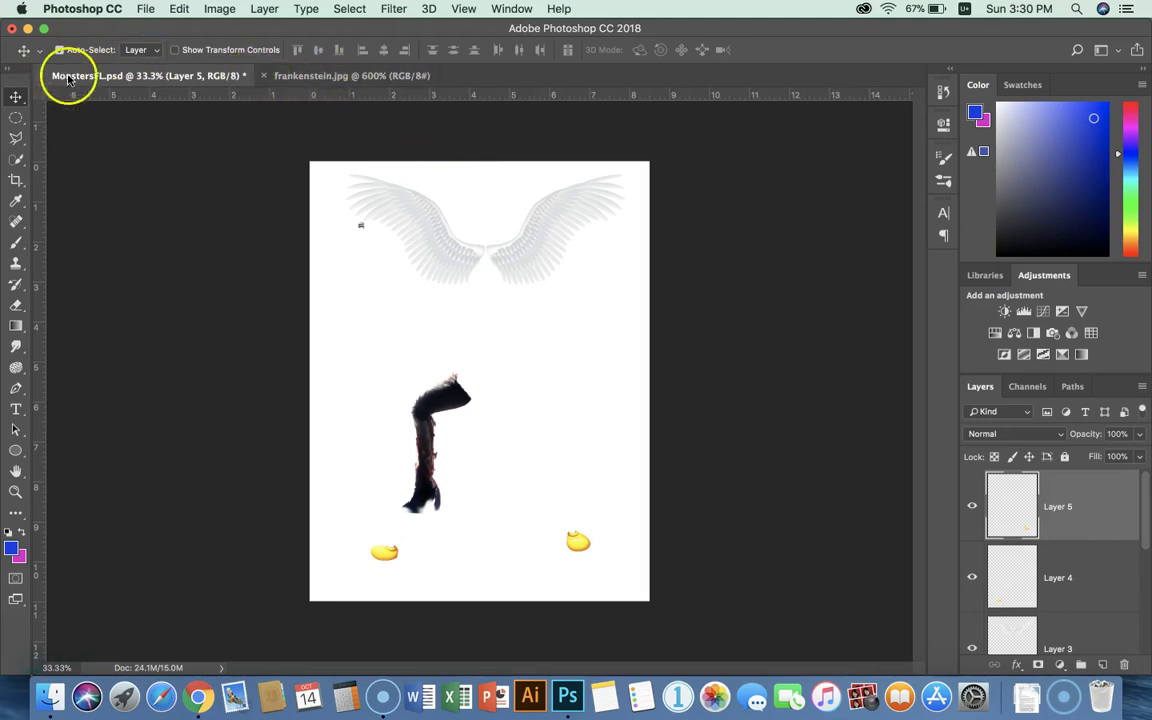
{"action": "left_click", "coordinate": [263, 76]}
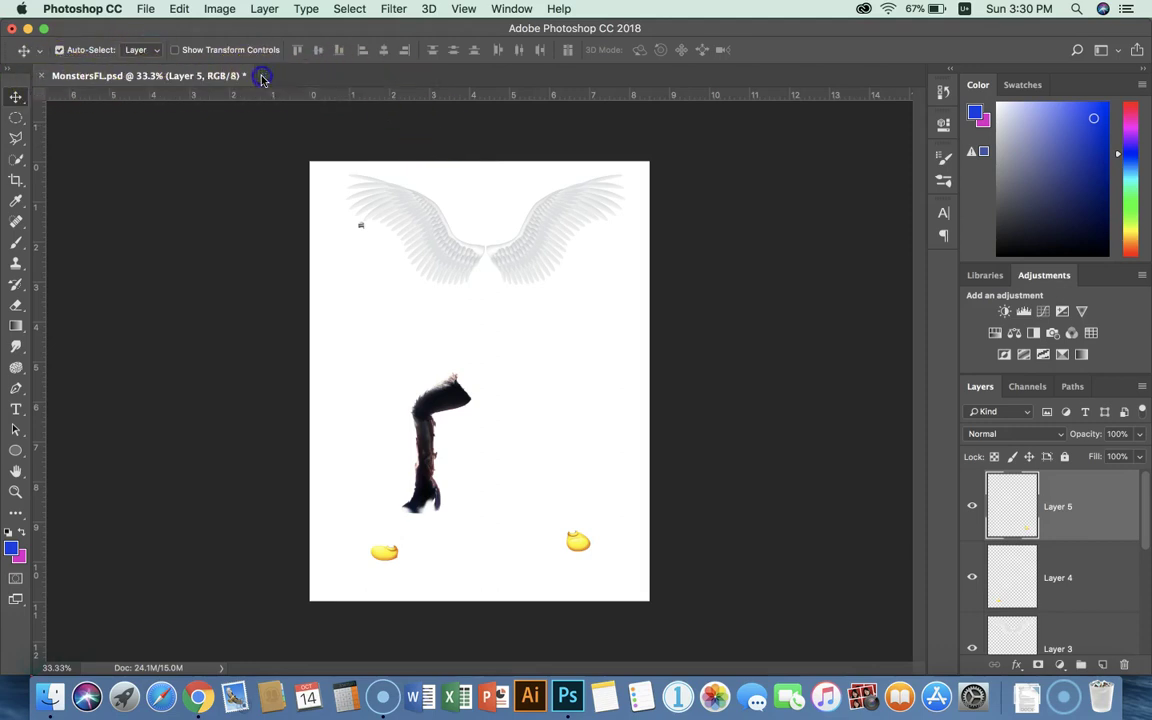
{"action": "left_click", "coordinate": [55, 657]}
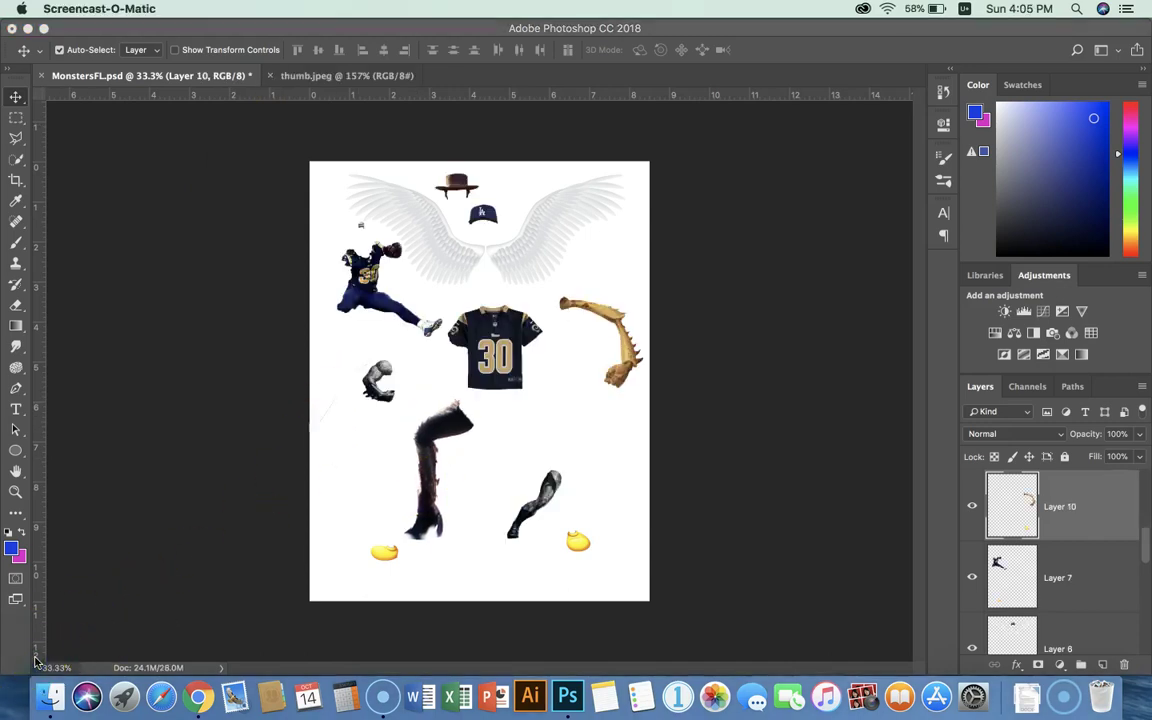
- Open mickey-mouse-pants-png-1.png from the MonstersFL folder
{"action": "left_click", "coordinate": [322, 77]}
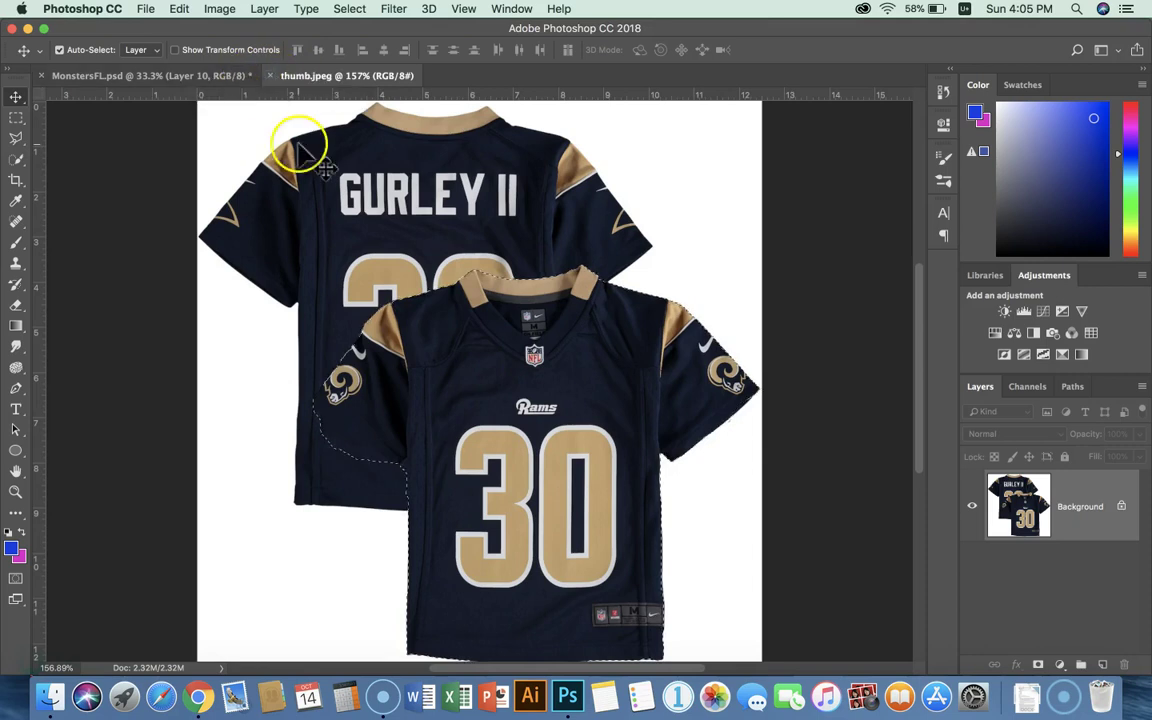
{"action": "left_click", "coordinate": [152, 9]}
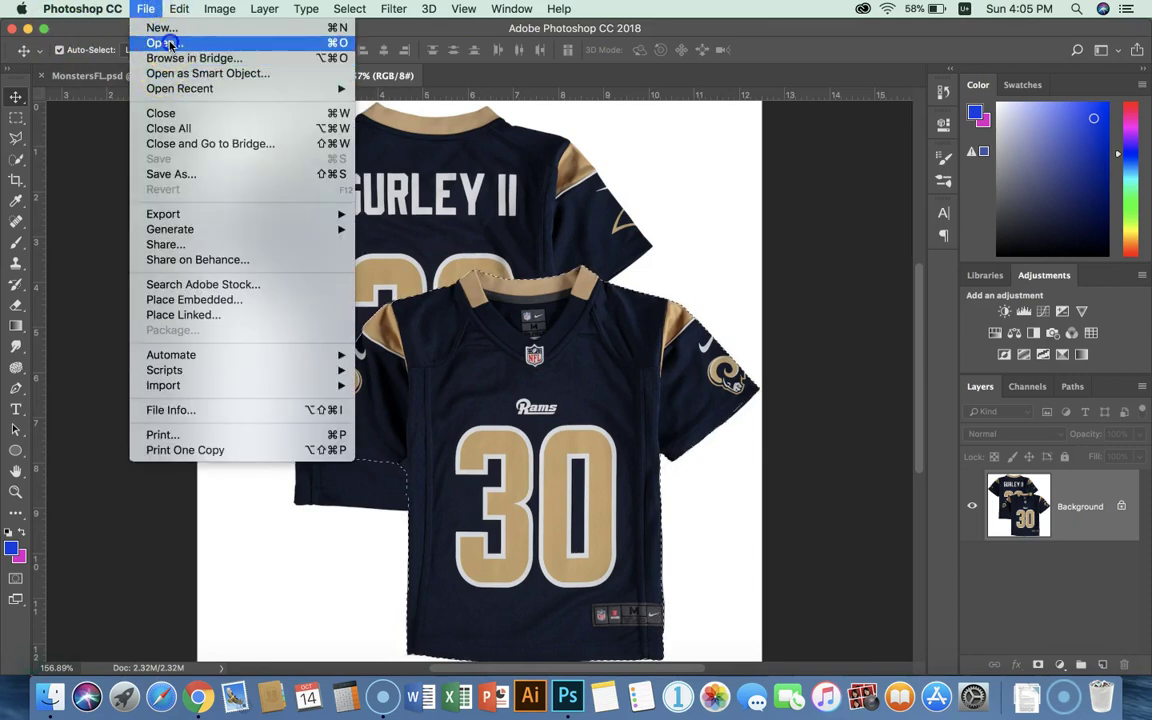
{"action": "left_click", "coordinate": [160, 43]}
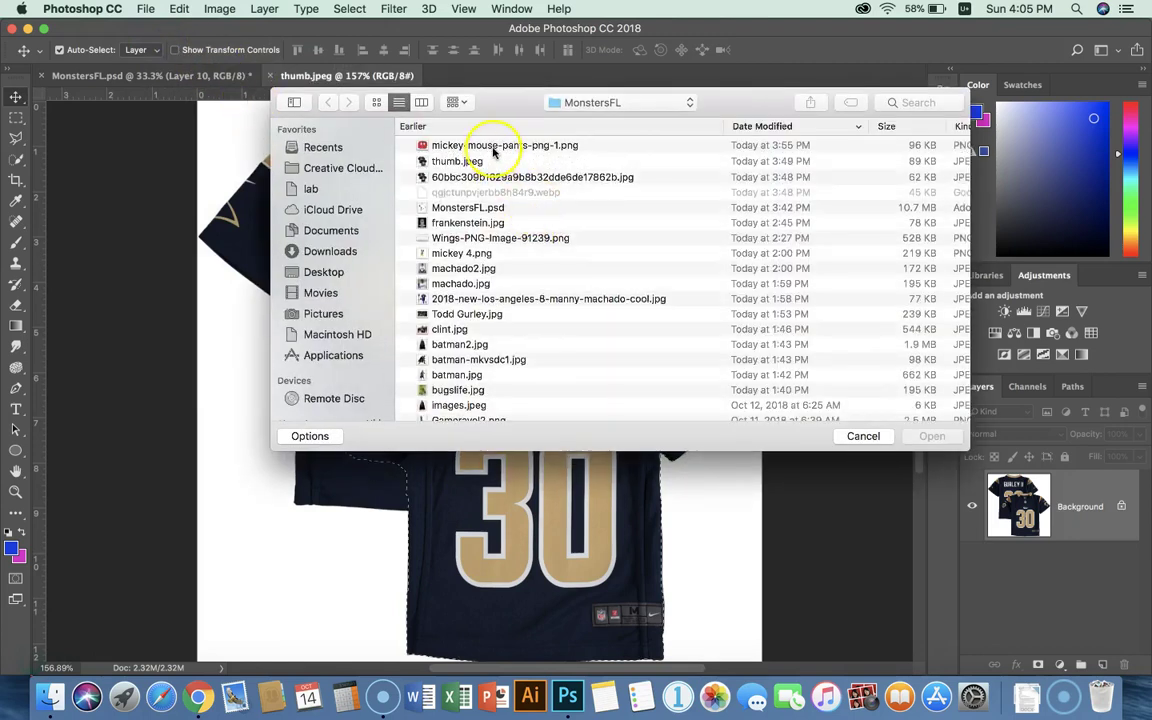
{"action": "double_click", "coordinate": [493, 146]}
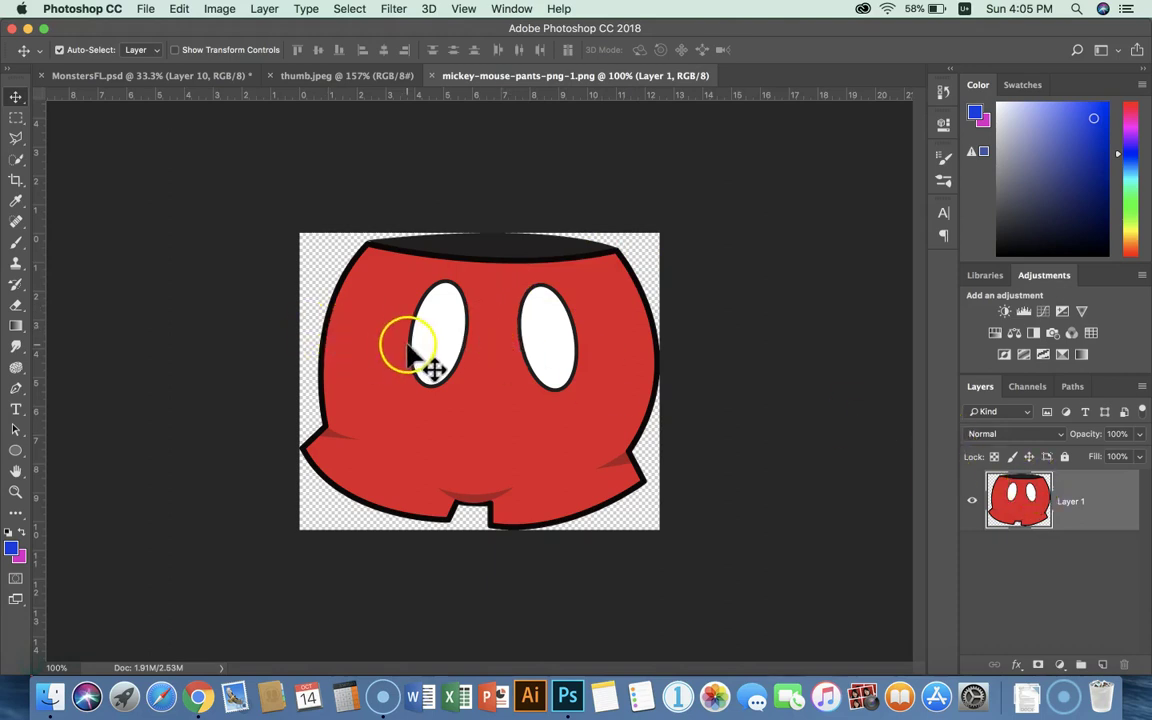
- Copy the red pants into MonstersFL.psd below the jersey, and shift the boot and the shoe beneath it to the left
{"action": "left_click_drag", "start_coordinate": [520, 404], "coordinate": [152, 84]}
{"action": "mouse_move", "coordinate": [500, 426]}
{"action": "left_mouse_down"}
{"action": "mouse_move", "coordinate": [519, 434]}
{"action": "mouse_move", "coordinate": [500, 421]}
{"action": "mouse_move", "coordinate": [532, 423]}
{"action": "mouse_move", "coordinate": [500, 426]}
{"action": "left_mouse_up"}
{"action": "left_click_drag", "start_coordinate": [417, 435], "coordinate": [384, 530]}
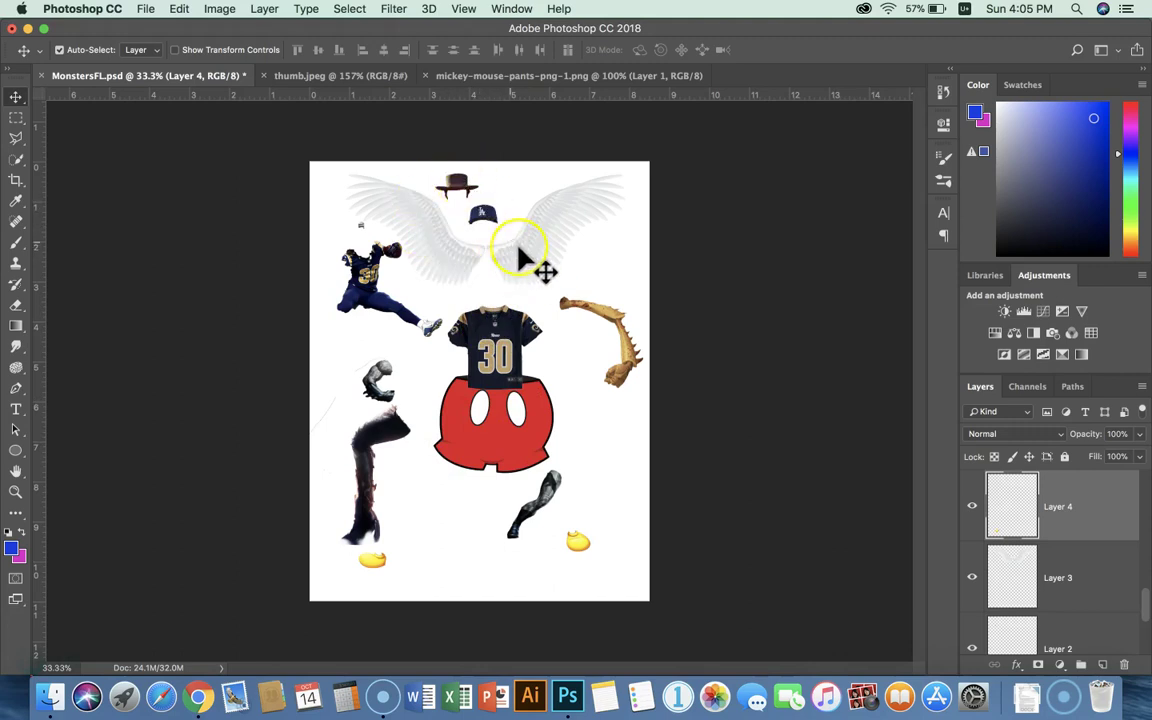
- Move the football player figure slightly down and to the left, below the small part near the left wing
{"action": "left_click_drag", "start_coordinate": [384, 248], "coordinate": [359, 228]}
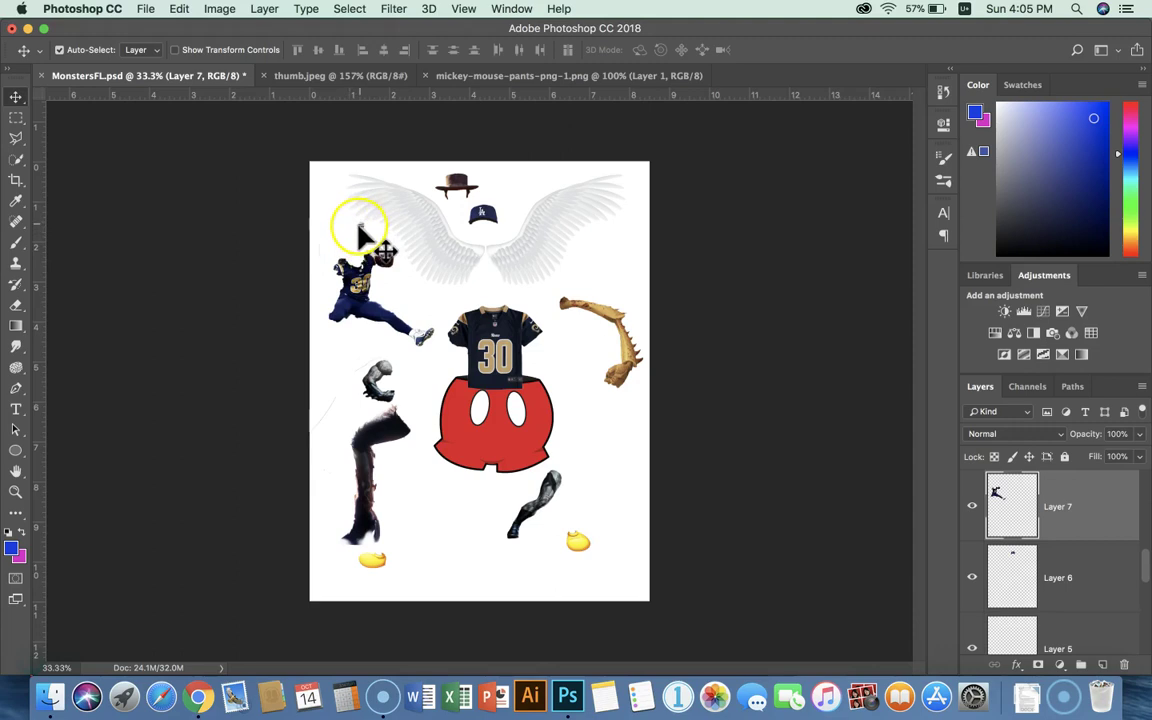
{"action": "left_click", "coordinate": [365, 285]}
{"action": "mouse_move", "coordinate": [360, 282]}
{"action": "left_mouse_down"}
{"action": "mouse_move", "coordinate": [350, 300]}
{"action": "mouse_move", "coordinate": [430, 310]}
{"action": "mouse_move", "coordinate": [357, 304]}
{"action": "left_mouse_up"}
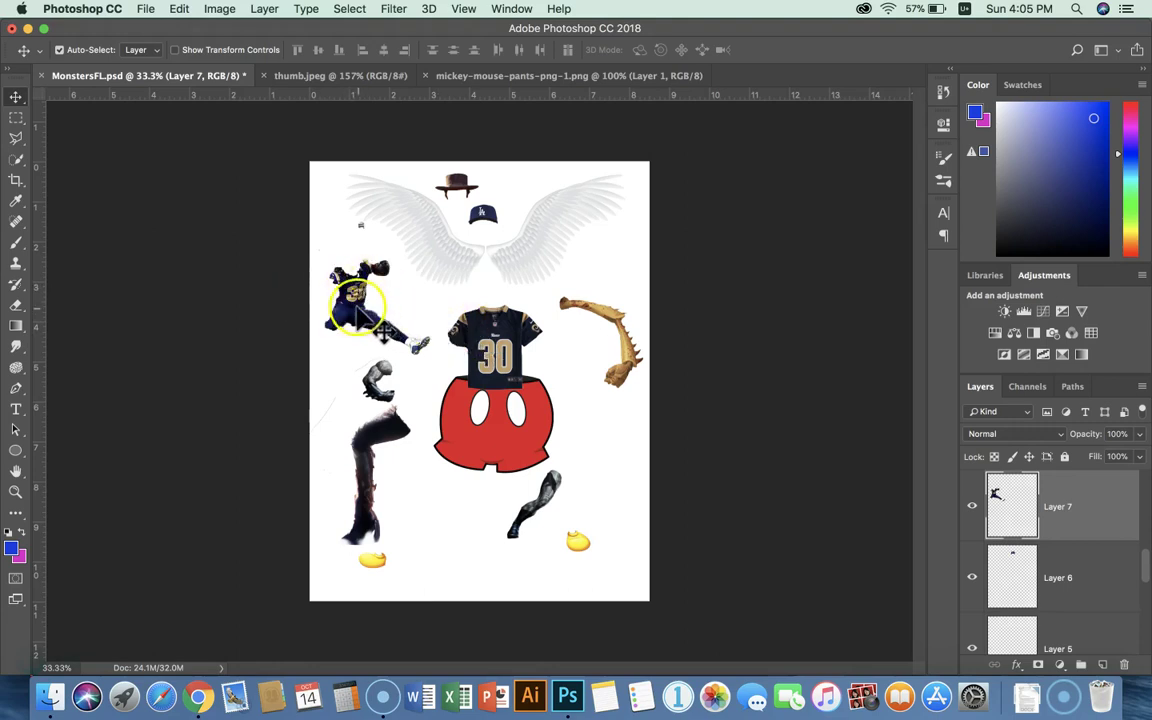
- Delete the football player's layer, Layer 7, and undo the deletion
{"action": "right_click", "coordinate": [1060, 512]}
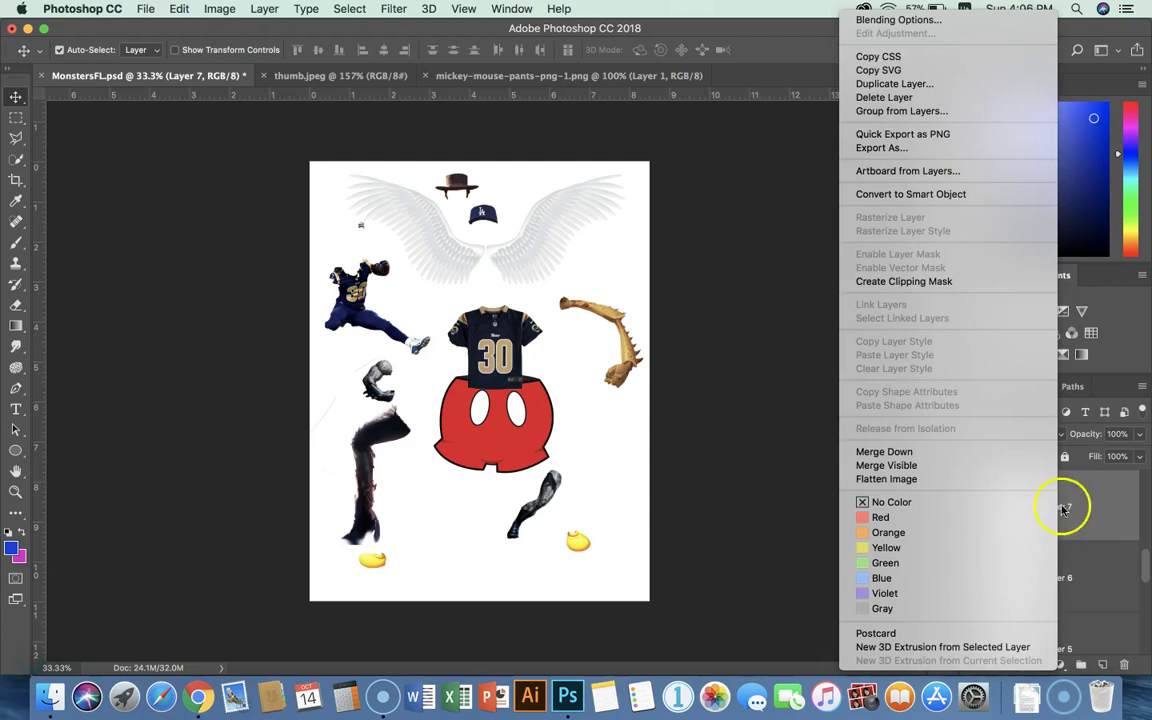
{"action": "left_click", "coordinate": [884, 97]}
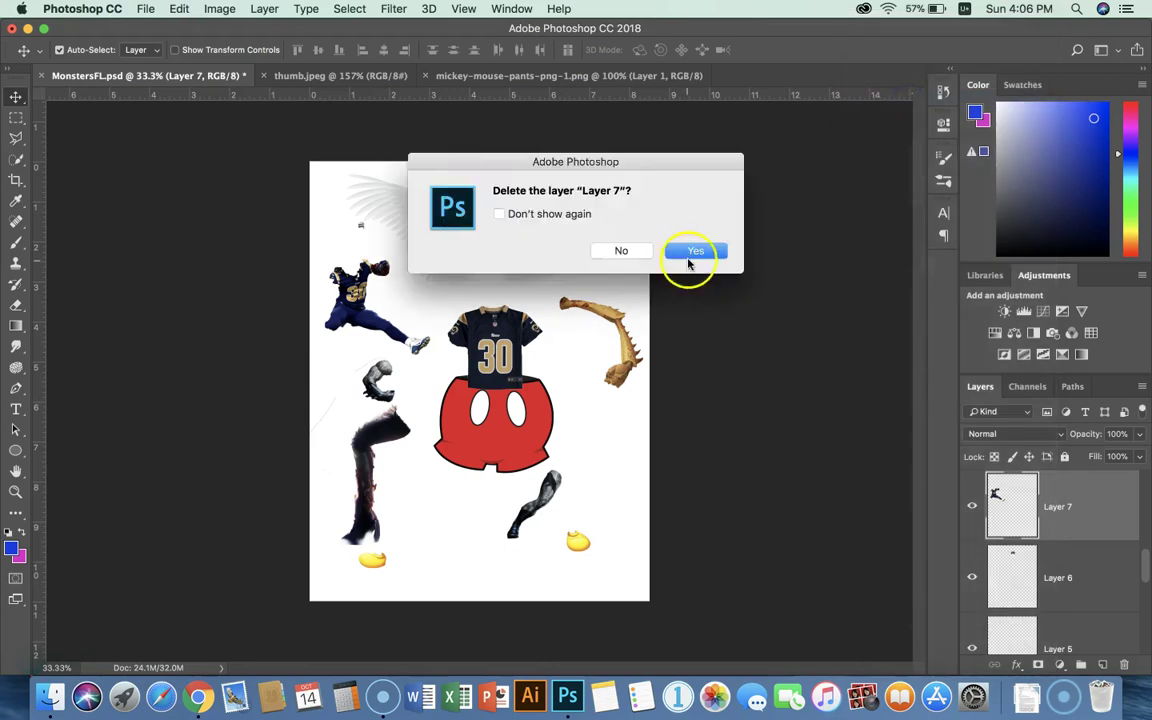
{"action": "left_click", "coordinate": [689, 258]}
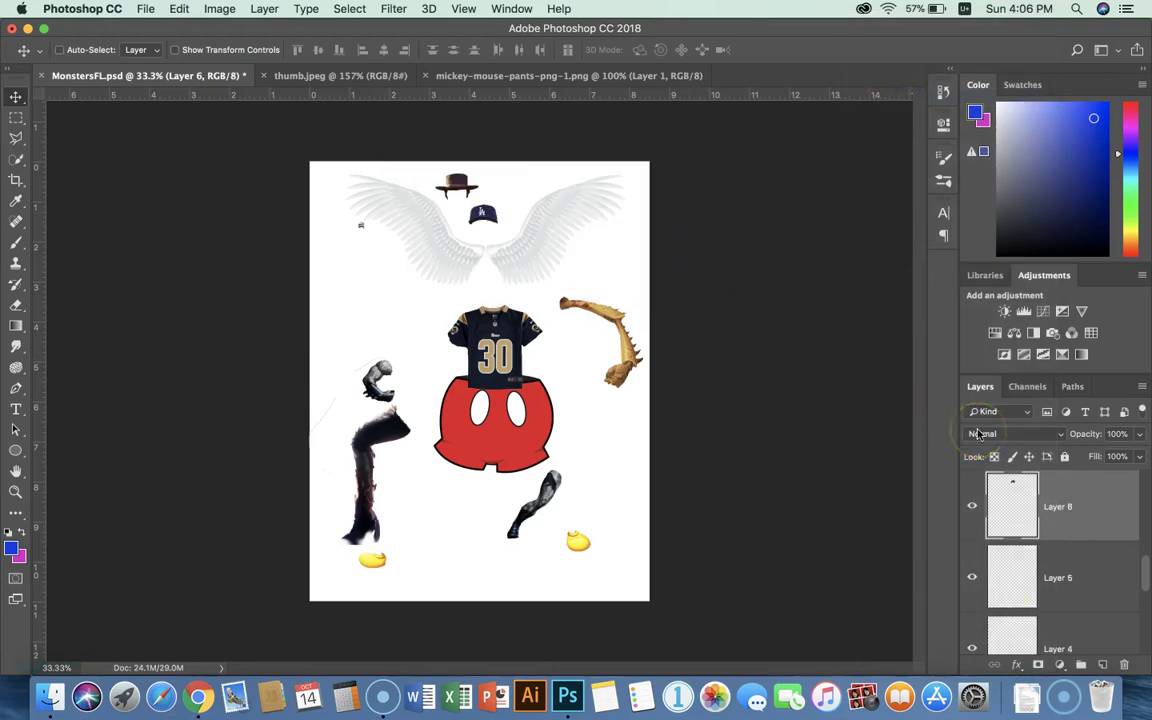
{"action": "key", "text": "super+z"}
- Delete Layer 7 with the football player and move the red pants down, clear of the jersey
{"action": "left_click", "coordinate": [1033, 510]}
{"action": "left_click_drag", "start_coordinate": [1005, 495], "coordinate": [1127, 672]}
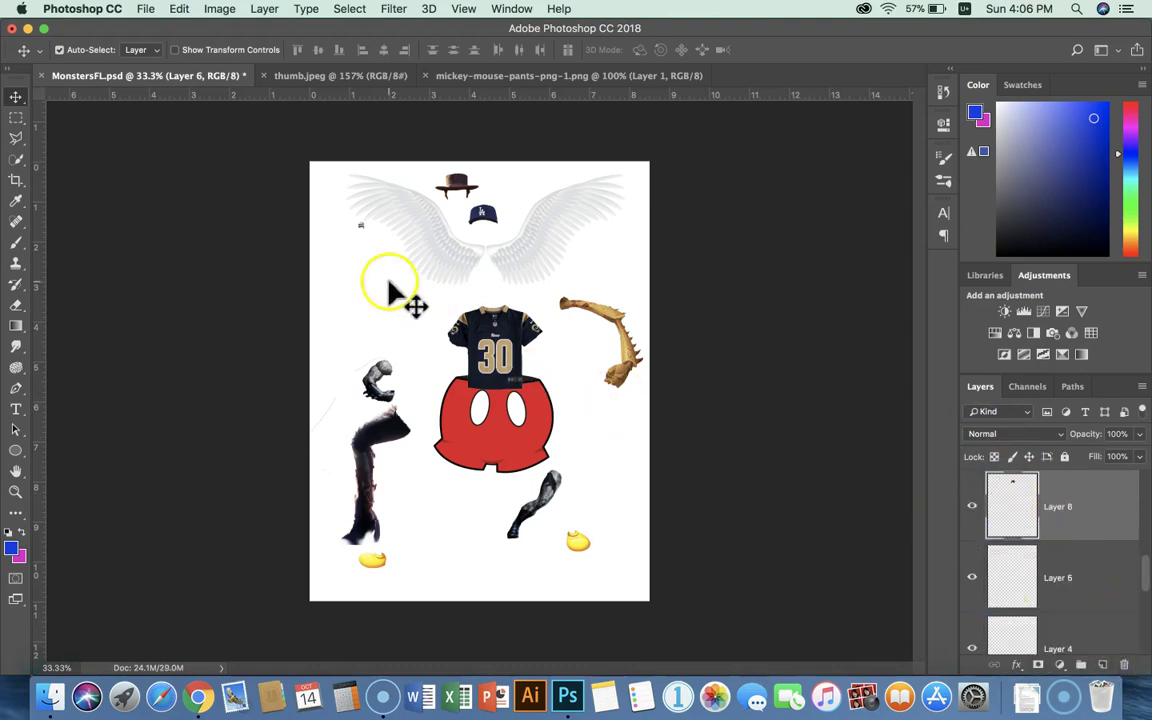
{"action": "mouse_move", "coordinate": [503, 423]}
{"action": "left_mouse_down"}
{"action": "mouse_move", "coordinate": [487, 440]}
{"action": "mouse_move", "coordinate": [496, 425]}
{"action": "mouse_move", "coordinate": [500, 440]}
{"action": "mouse_move", "coordinate": [538, 437]}
{"action": "mouse_move", "coordinate": [516, 438]}
{"action": "left_mouse_up"}
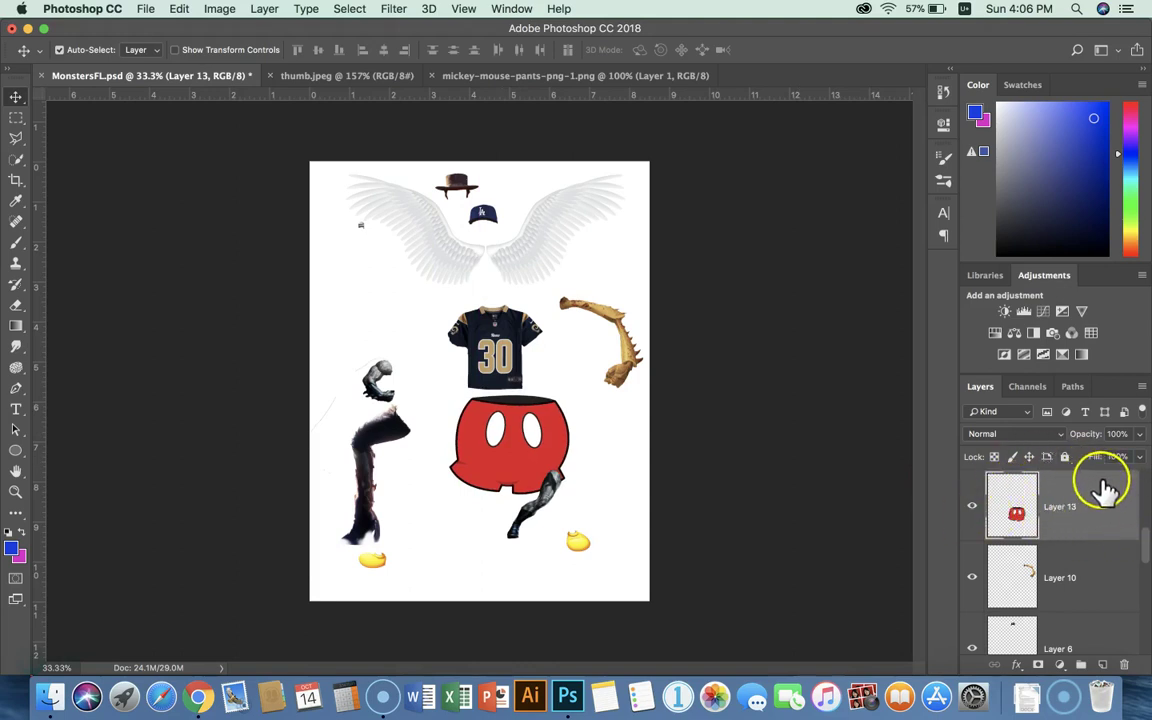
- Enlarge the Layers panel and look through the layer stack from Layer 12 down to the Background
{"action": "left_click_drag", "start_coordinate": [1055, 374], "coordinate": [1046, 220]}
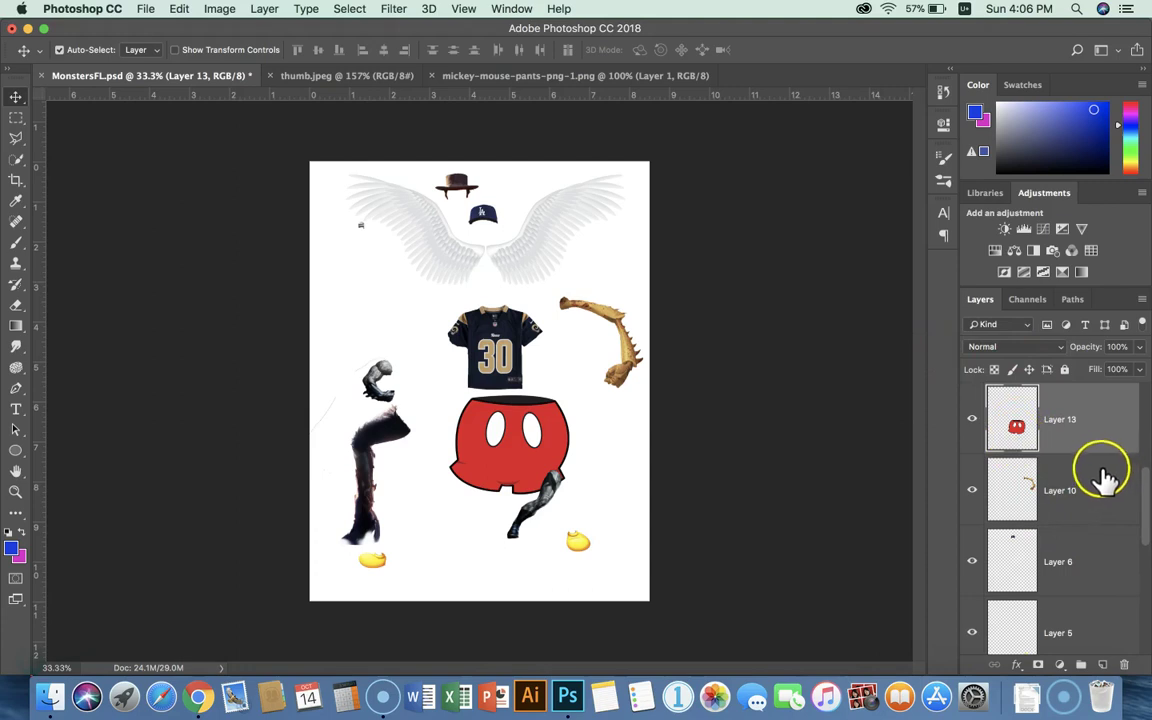
{"action": "left_click_drag", "start_coordinate": [1145, 501], "coordinate": [1147, 420]}
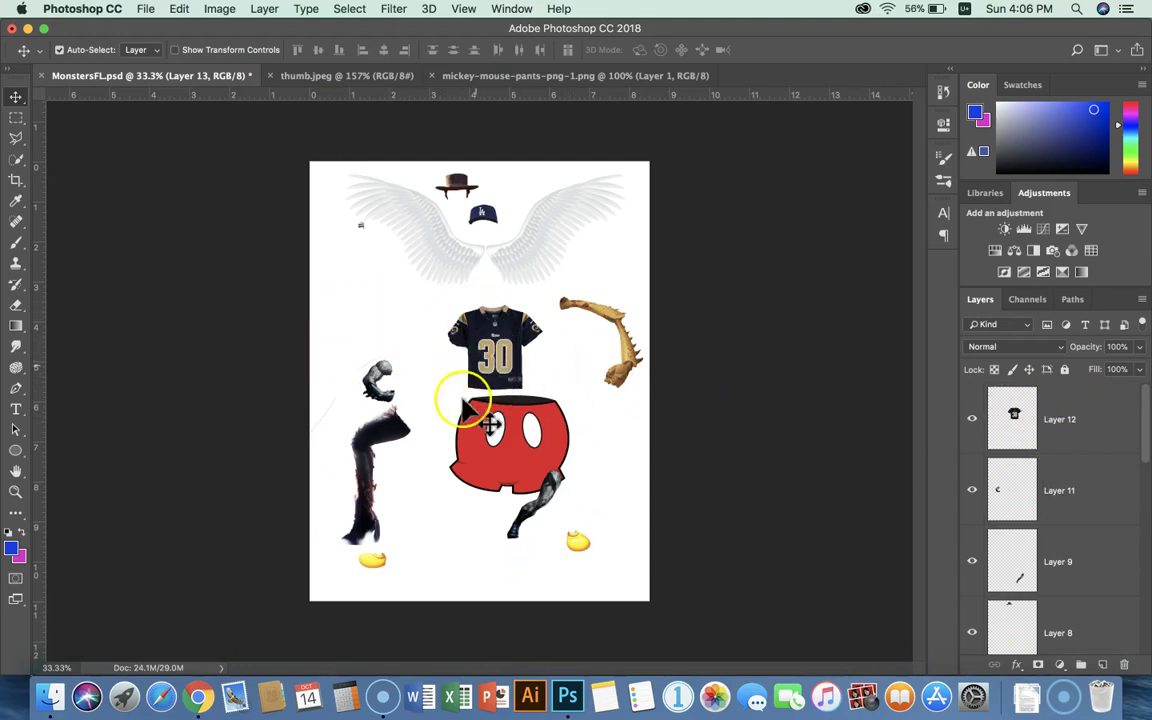
{"action": "left_click_drag", "start_coordinate": [1147, 432], "coordinate": [1147, 645]}
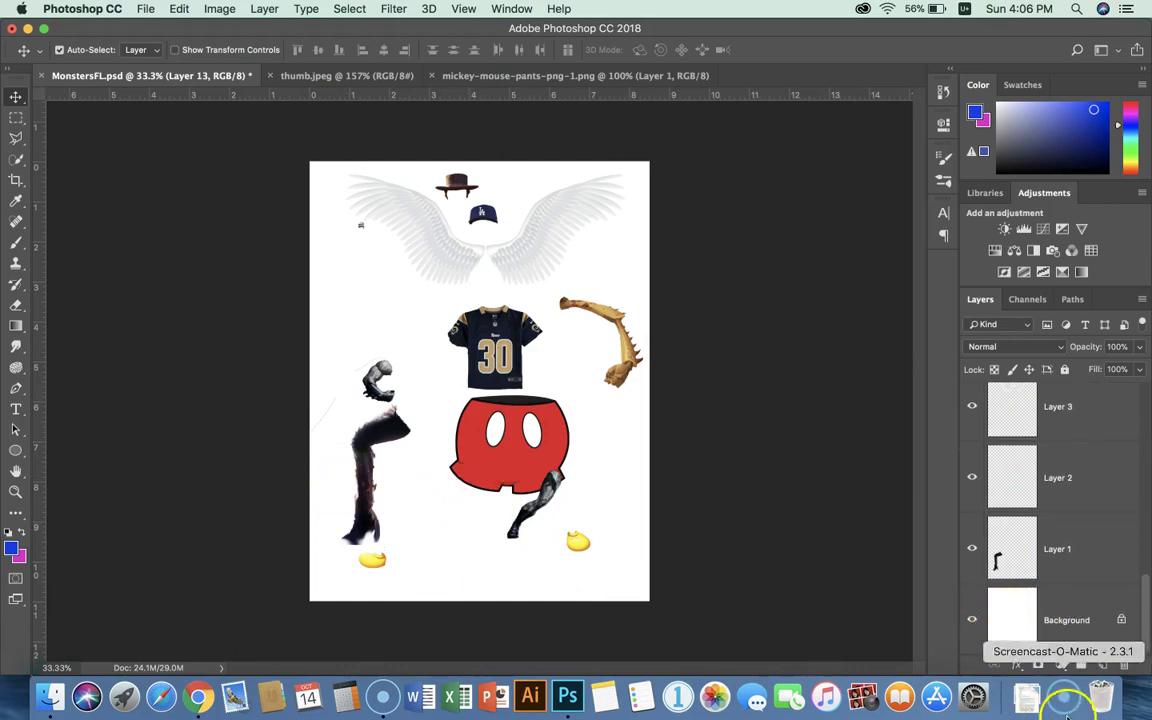
{"action": "left_click_drag", "start_coordinate": [1139, 625], "coordinate": [1137, 456]}
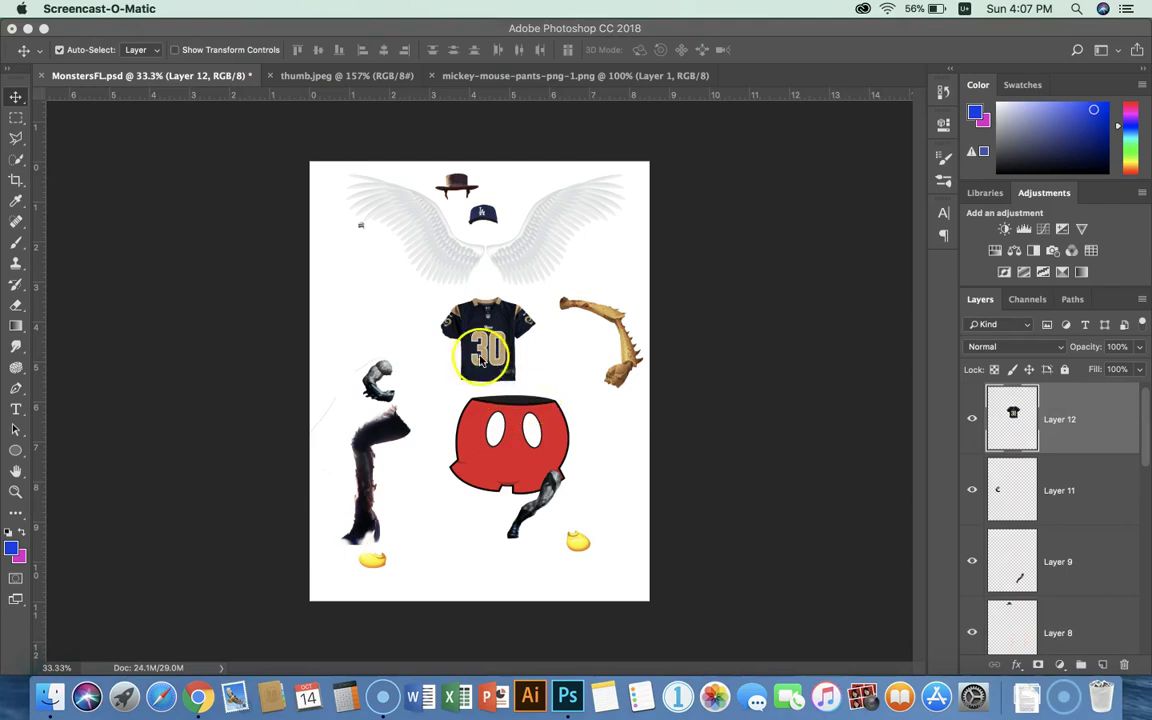
- Shift the jersey slightly up and to the left and place the red pants directly beneath it
{"action": "left_click", "coordinate": [481, 362]}
{"action": "mouse_move", "coordinate": [510, 428]}
{"action": "left_mouse_down"}
{"action": "mouse_move", "coordinate": [492, 410]}
{"action": "mouse_move", "coordinate": [508, 425]}
{"action": "left_mouse_up"}
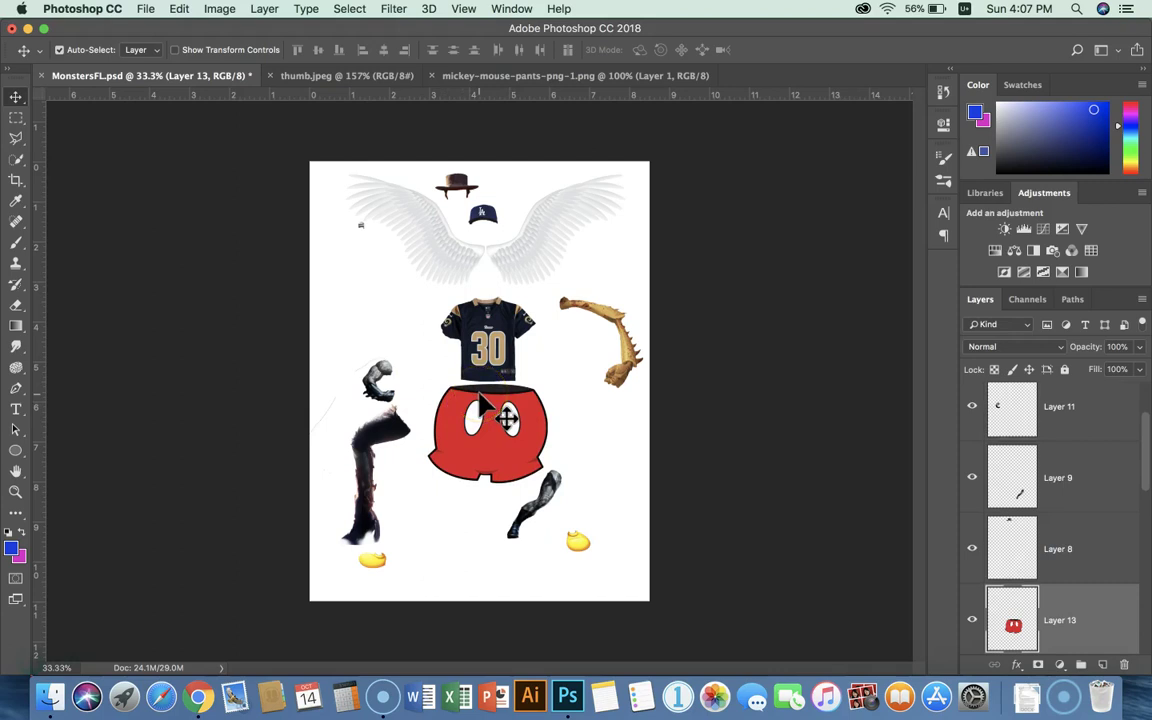
{"action": "mouse_move", "coordinate": [510, 428]}
{"action": "left_mouse_down"}
{"action": "mouse_move", "coordinate": [498, 420]}
{"action": "mouse_move", "coordinate": [509, 427]}
{"action": "left_mouse_up"}
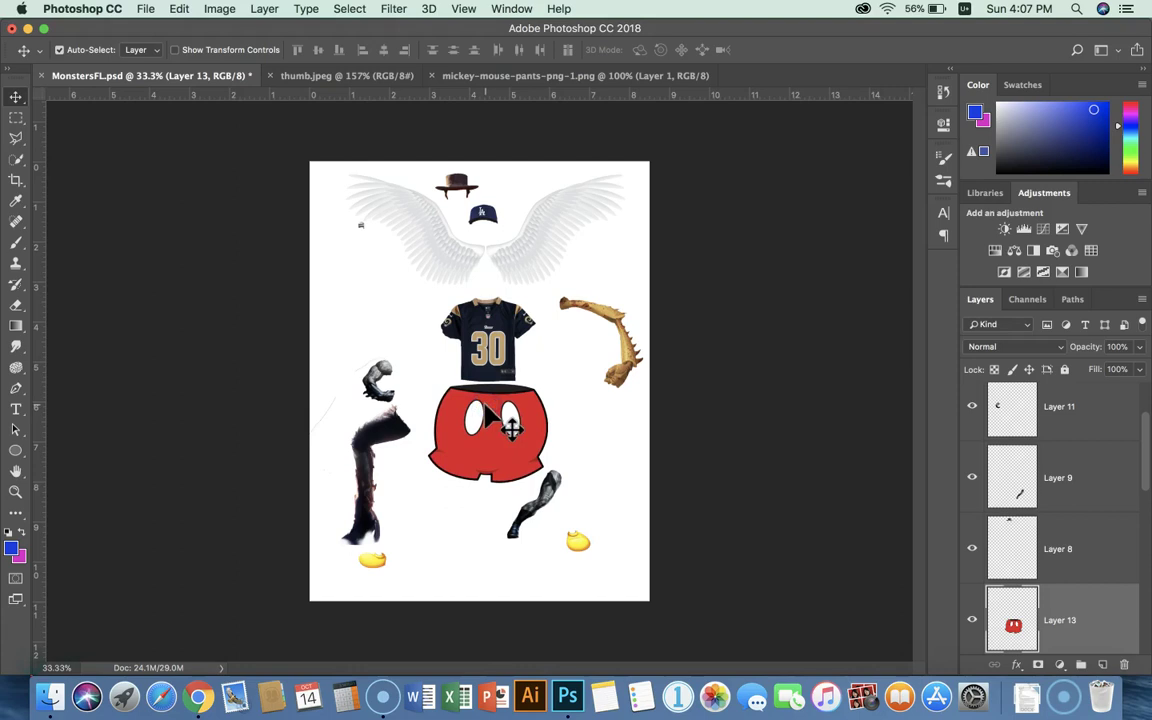
- Scale the red pants down to about 61% and fit their waist against the bottom of the jersey
{"action": "key", "text": "super+t"}
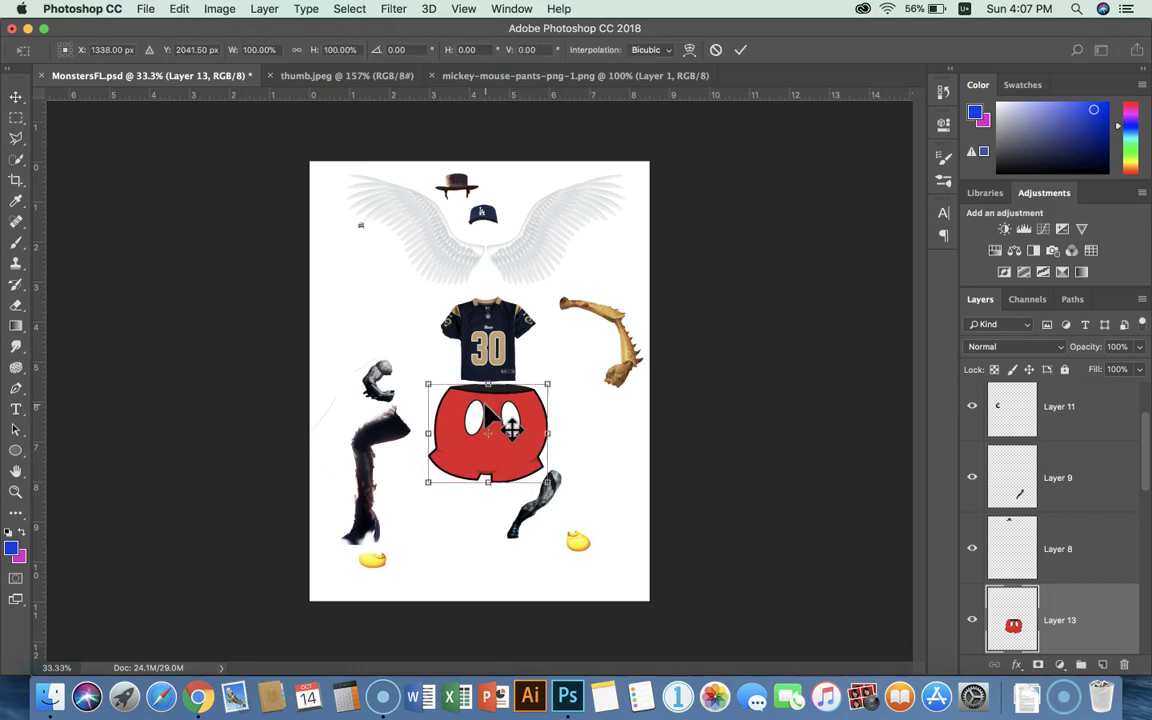
{"action": "left_click", "coordinate": [569, 388]}
{"action": "left_click_drag", "start_coordinate": [549, 386], "coordinate": [497, 404]}
{"action": "left_click", "coordinate": [514, 402]}
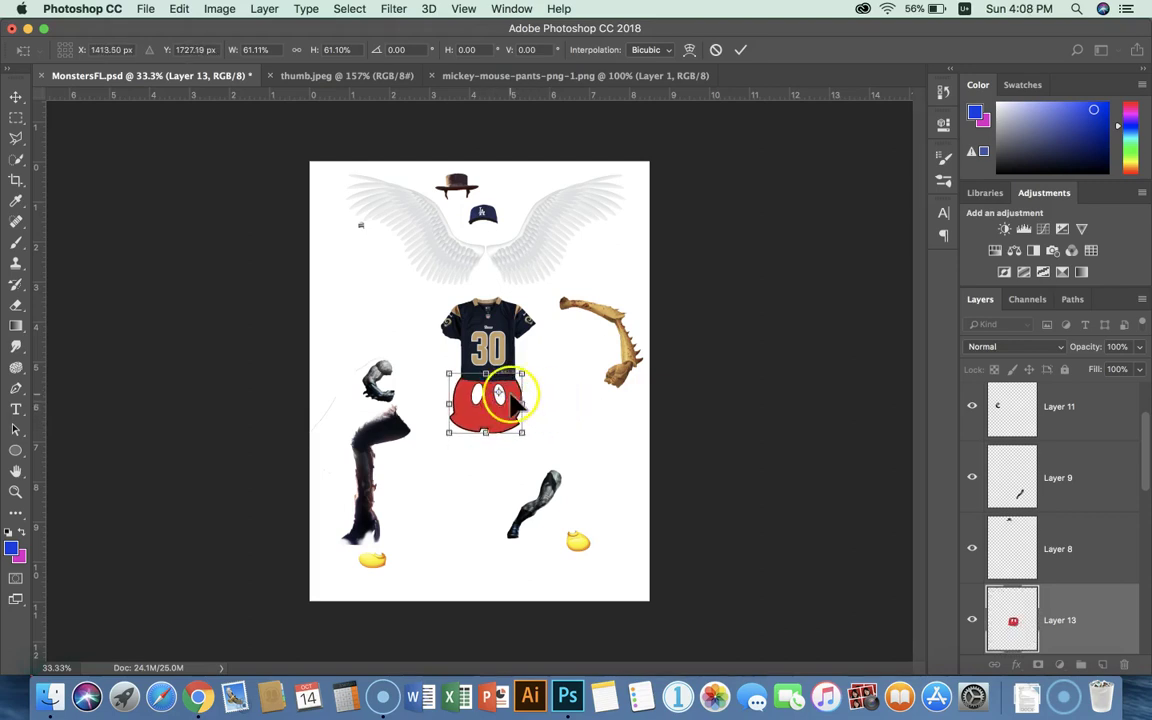
{"action": "left_click", "coordinate": [741, 52]}
{"action": "left_click_drag", "start_coordinate": [470, 395], "coordinate": [476, 404]}
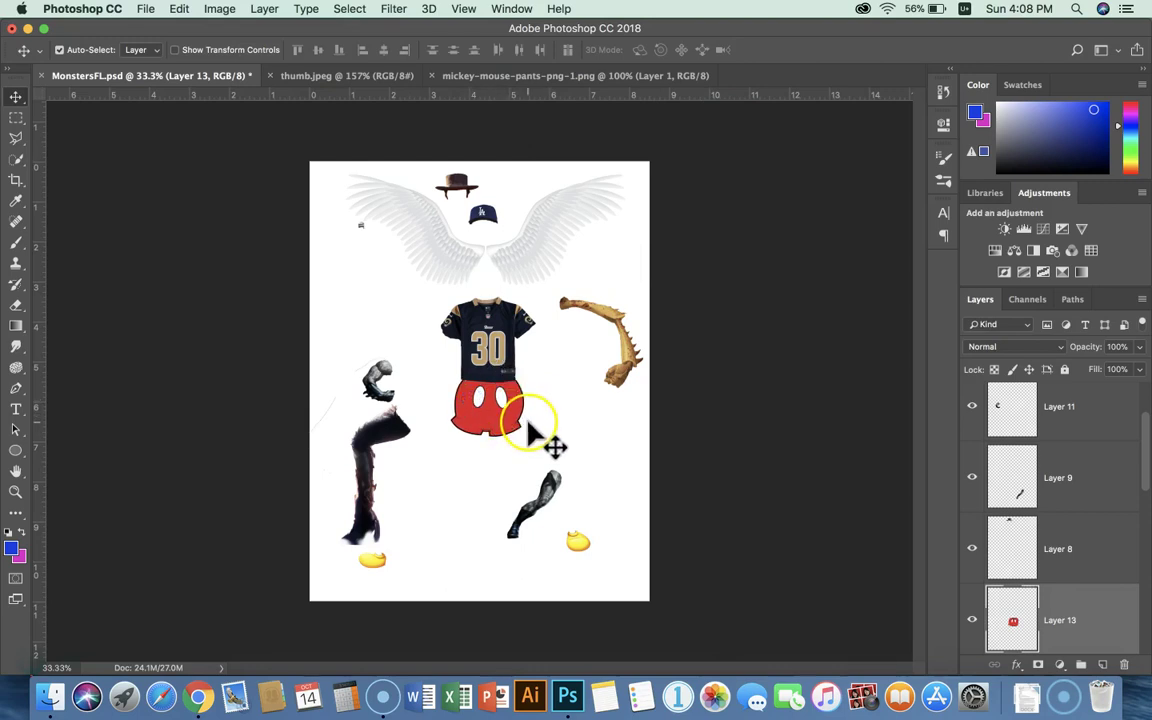
{"action": "left_click_drag", "start_coordinate": [513, 320], "coordinate": [497, 340]}
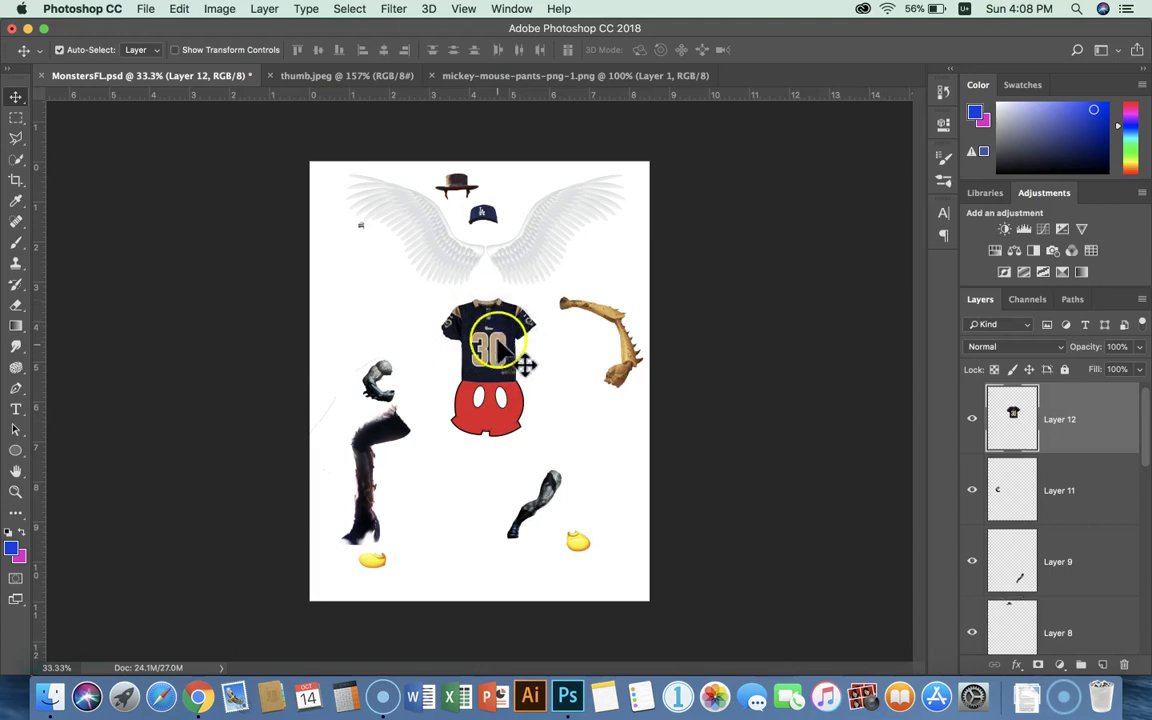
- Attach the golden spiked arm to the jersey's right-hand sleeve, rotating it about 25° so the hand reaches the pants
{"action": "left_click_drag", "start_coordinate": [601, 306], "coordinate": [553, 352]}
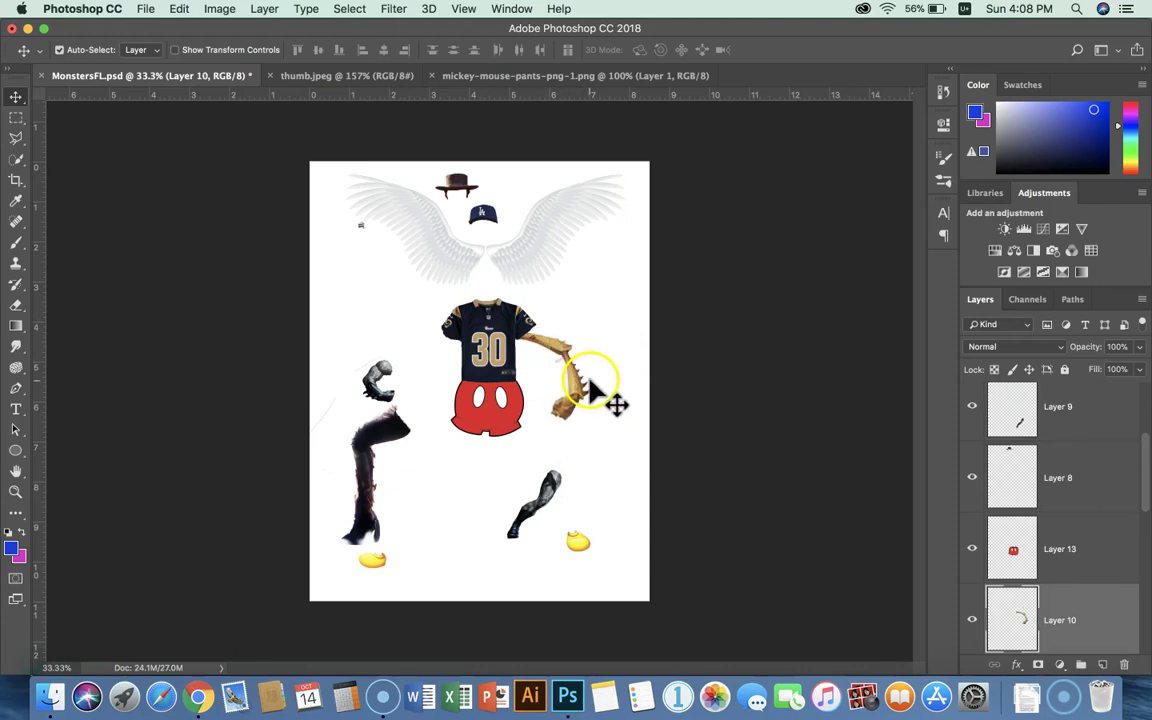
{"action": "key", "text": "super+t"}
{"action": "left_click_drag", "start_coordinate": [619, 298], "coordinate": [563, 377]}
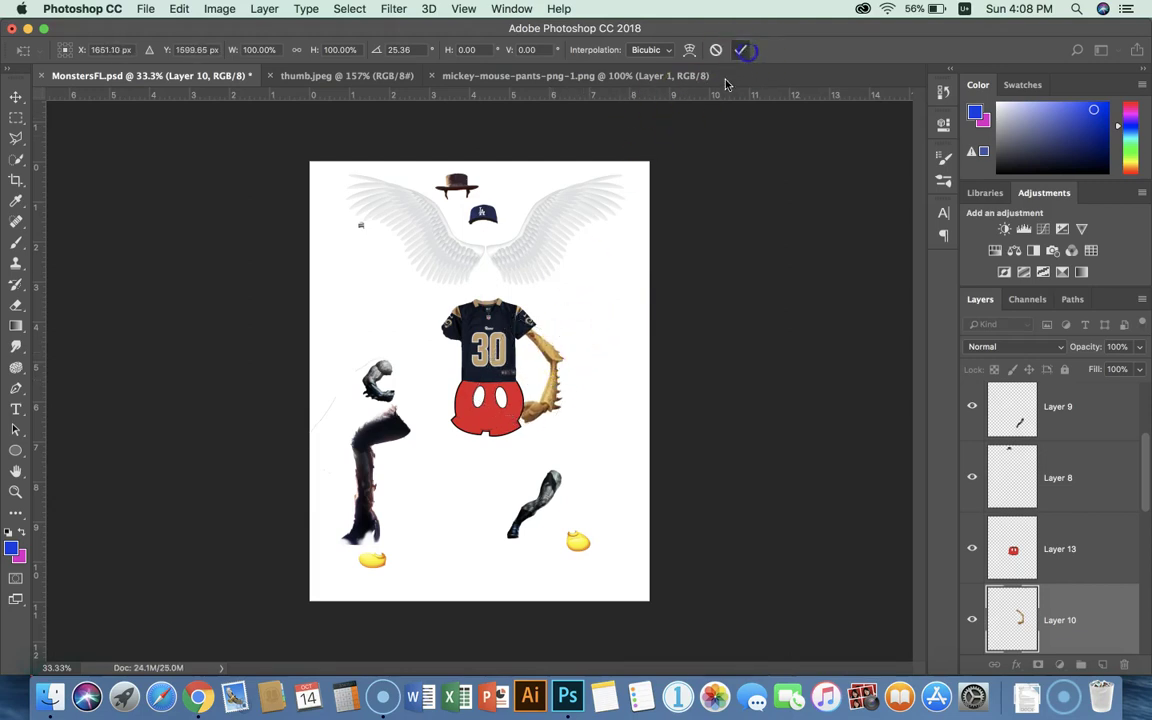
{"action": "left_click", "coordinate": [740, 49]}
{"action": "left_click_drag", "start_coordinate": [570, 408], "coordinate": [550, 395]}
{"action": "left_click", "coordinate": [490, 428]}
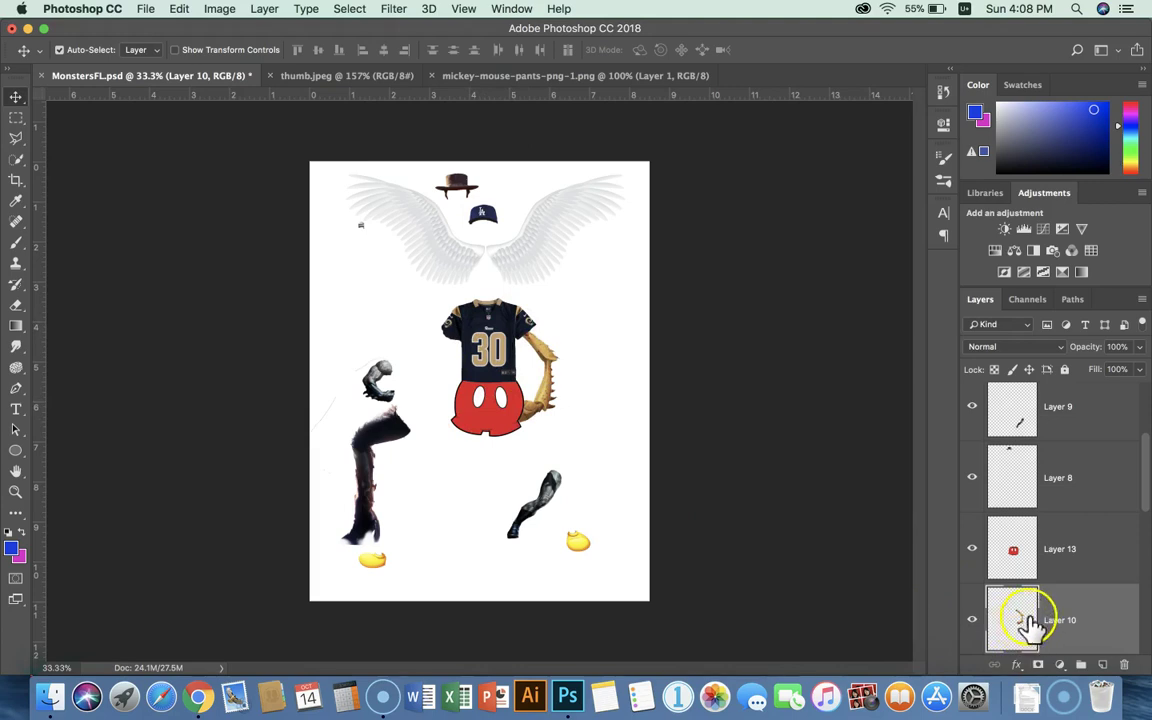
- Move Layer 10 above Layer 13 and nudge the golden arm so its hand rests over the red pants
{"action": "left_click_drag", "start_coordinate": [1027, 622], "coordinate": [1027, 535]}
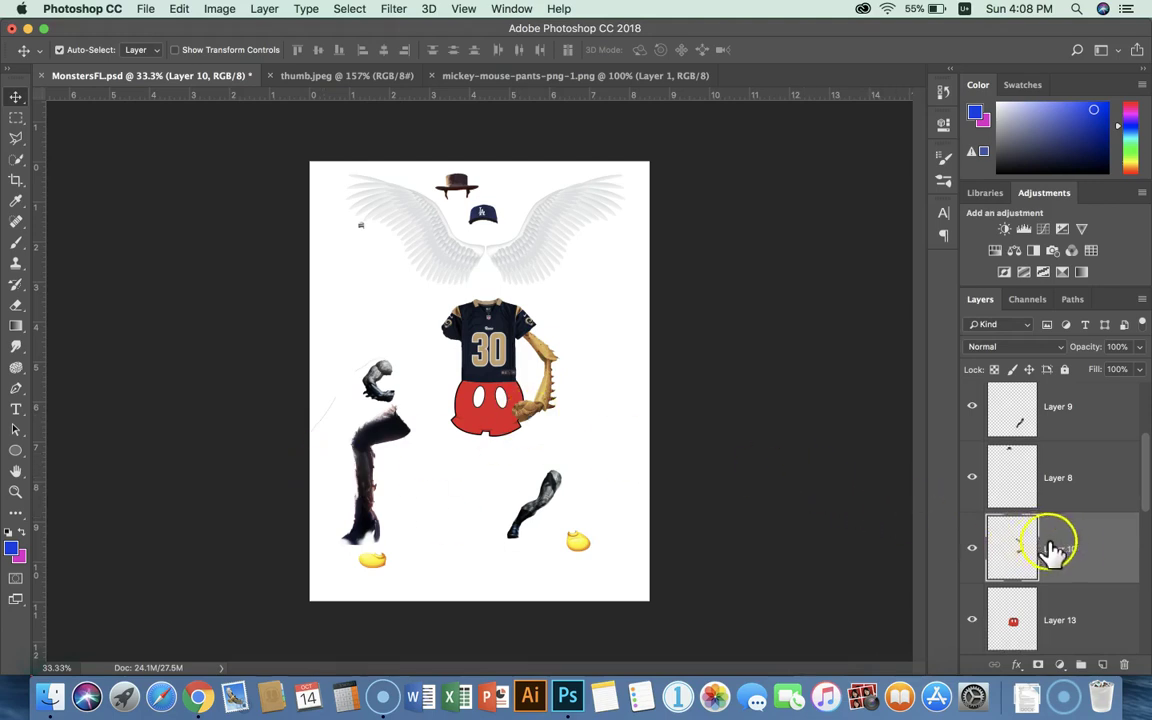
{"action": "left_click_drag", "start_coordinate": [545, 398], "coordinate": [536, 392]}
{"action": "left_click_drag", "start_coordinate": [540, 398], "coordinate": [545, 396]}
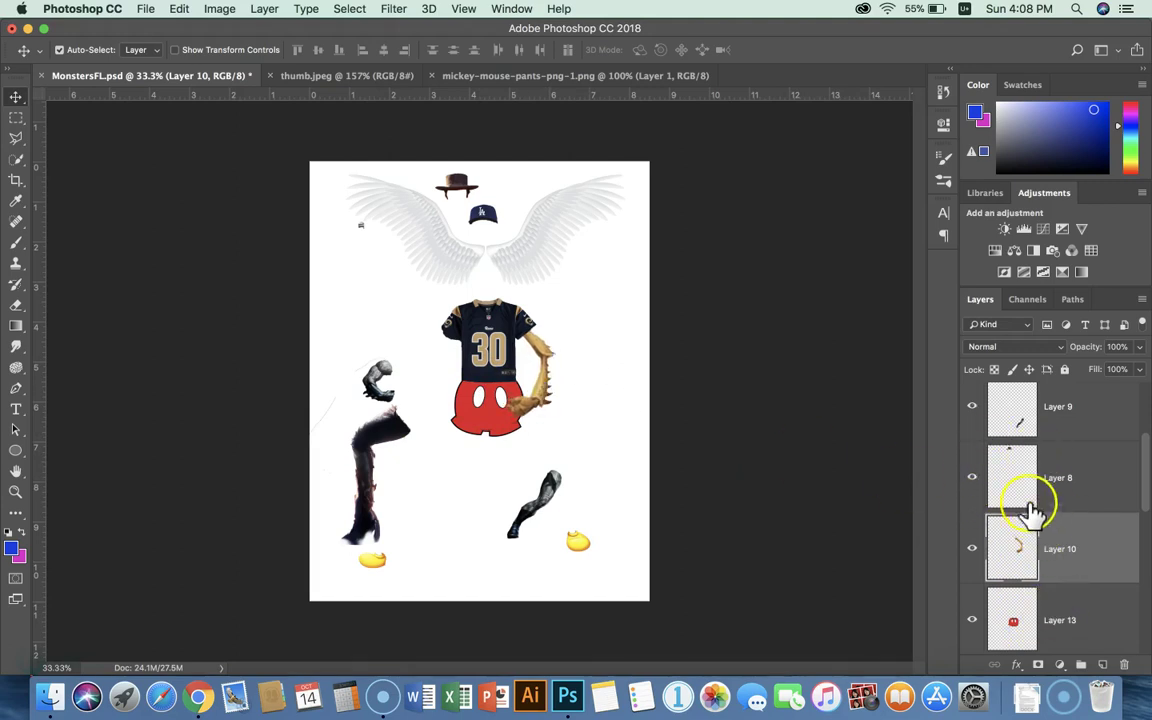
- Scale the dark muscular arm on Layer 11 to about 168% width and 212% height beside the jersey's left-hand sleeve
{"action": "mouse_move", "coordinate": [1033, 492]}
{"action": "left_mouse_down"}
{"action": "mouse_move", "coordinate": [1075, 571]}
{"action": "mouse_move", "coordinate": [1041, 604]}
{"action": "mouse_move", "coordinate": [1050, 378]}
{"action": "mouse_move", "coordinate": [1052, 470]}
{"action": "mouse_move", "coordinate": [1061, 468]}
{"action": "left_mouse_up"}
{"action": "left_click_drag", "start_coordinate": [386, 388], "coordinate": [365, 376]}
{"action": "key", "text": "super+t"}
{"action": "left_click_drag", "start_coordinate": [334, 431], "coordinate": [273, 560]}
{"action": "left_click_drag", "start_coordinate": [388, 378], "coordinate": [409, 360]}
{"action": "left_click", "coordinate": [718, 28]}
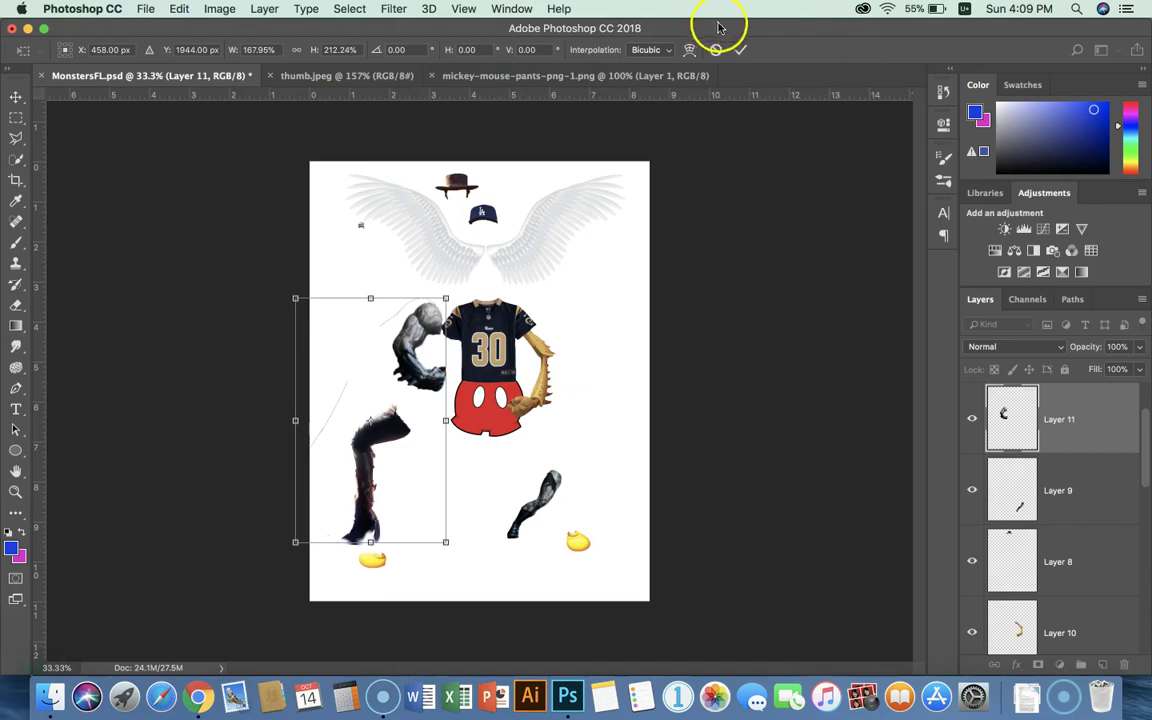
{"action": "left_click", "coordinate": [742, 50]}
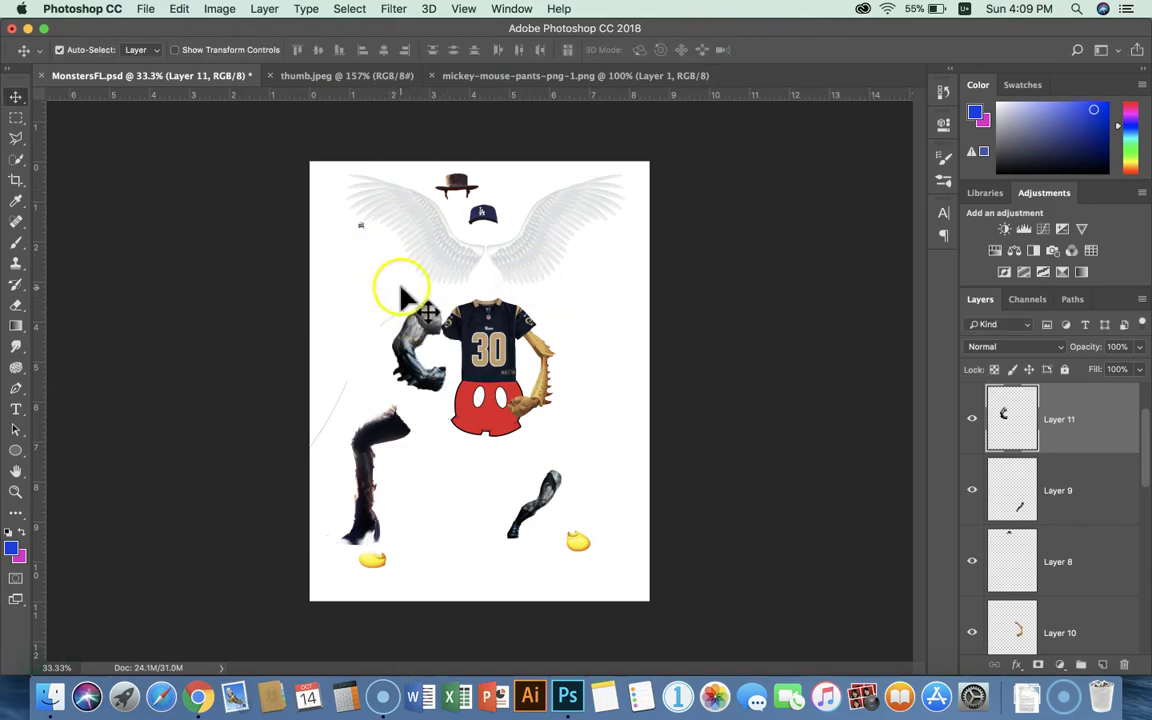
- Erase the stray thin lines around the dark arm on Layer 11 with the Eraser tool
{"action": "left_click_drag", "start_coordinate": [360, 400], "coordinate": [340, 355]}
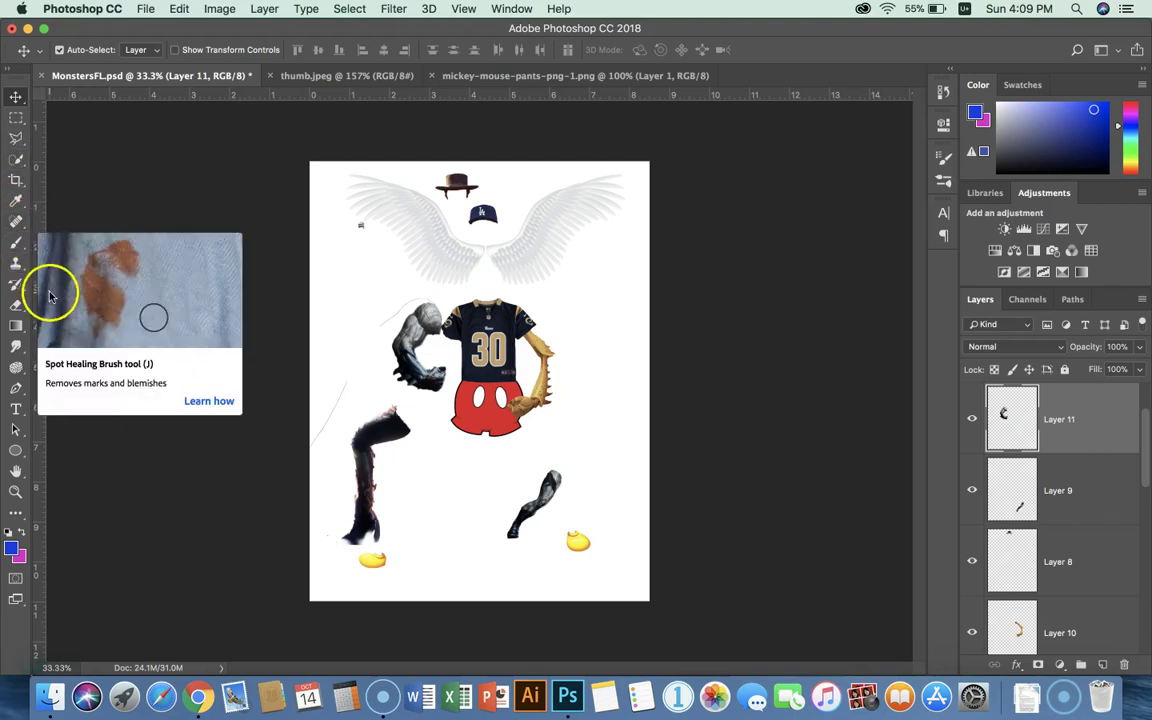
{"action": "left_click", "coordinate": [16, 307]}
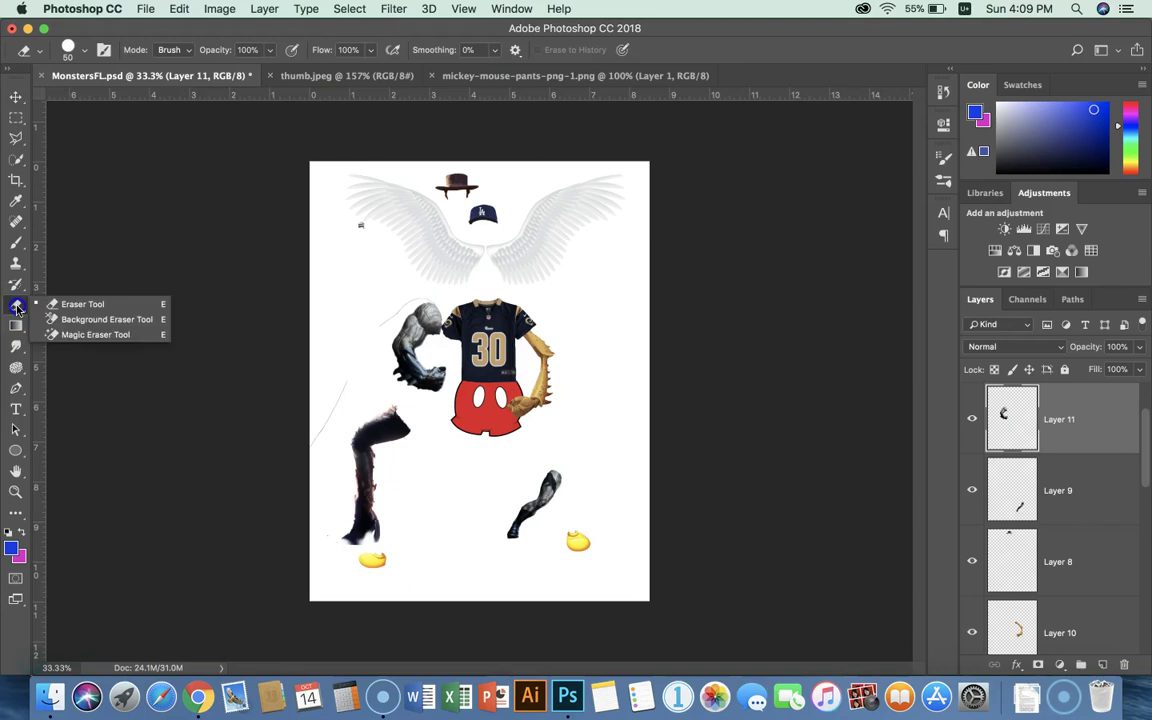
{"action": "left_click", "coordinate": [100, 302]}
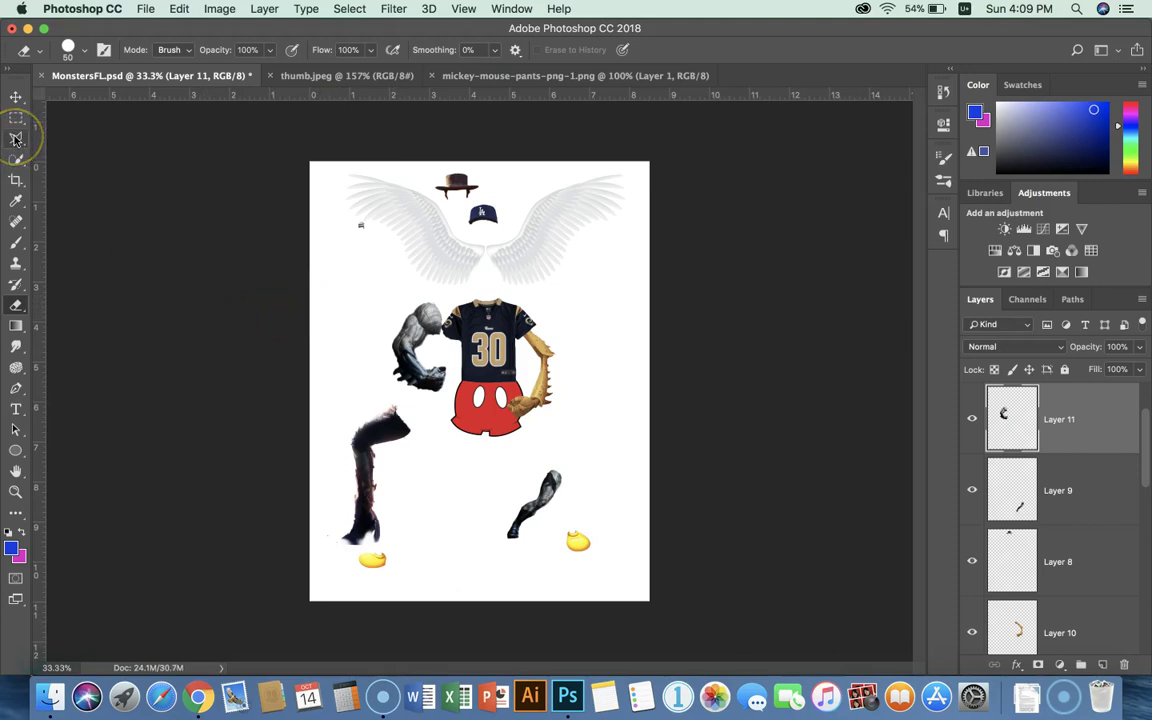
{"action": "key", "text": "super+t"}
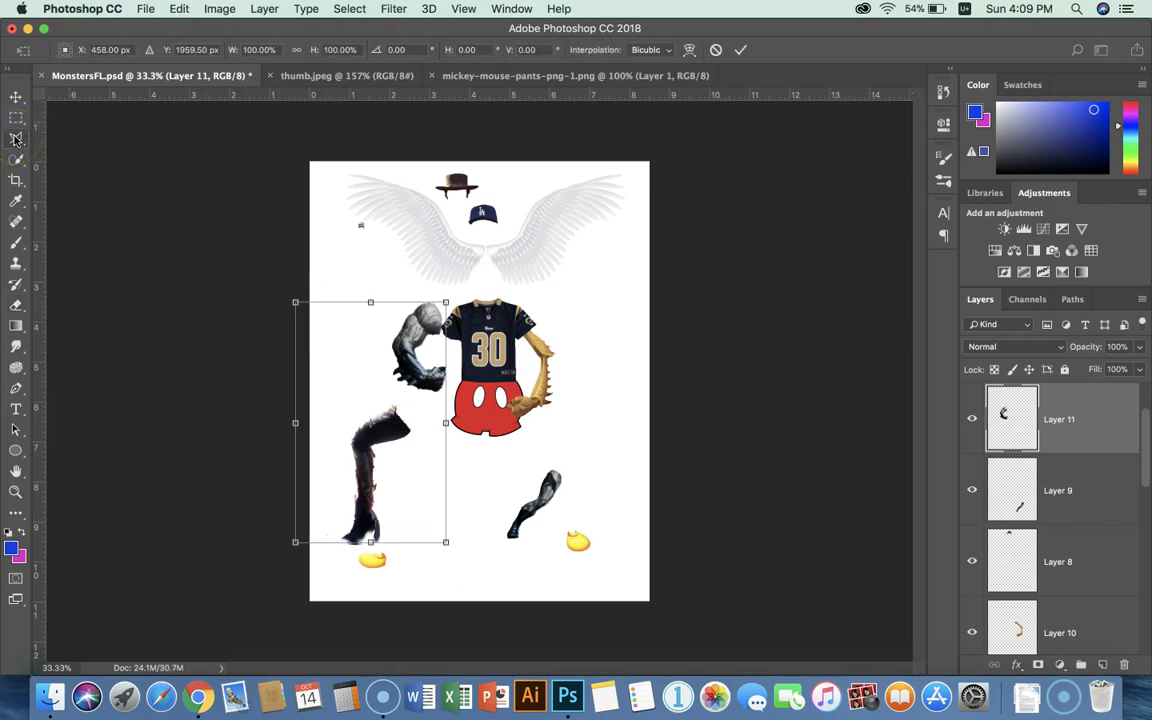
{"action": "left_click", "coordinate": [16, 97]}
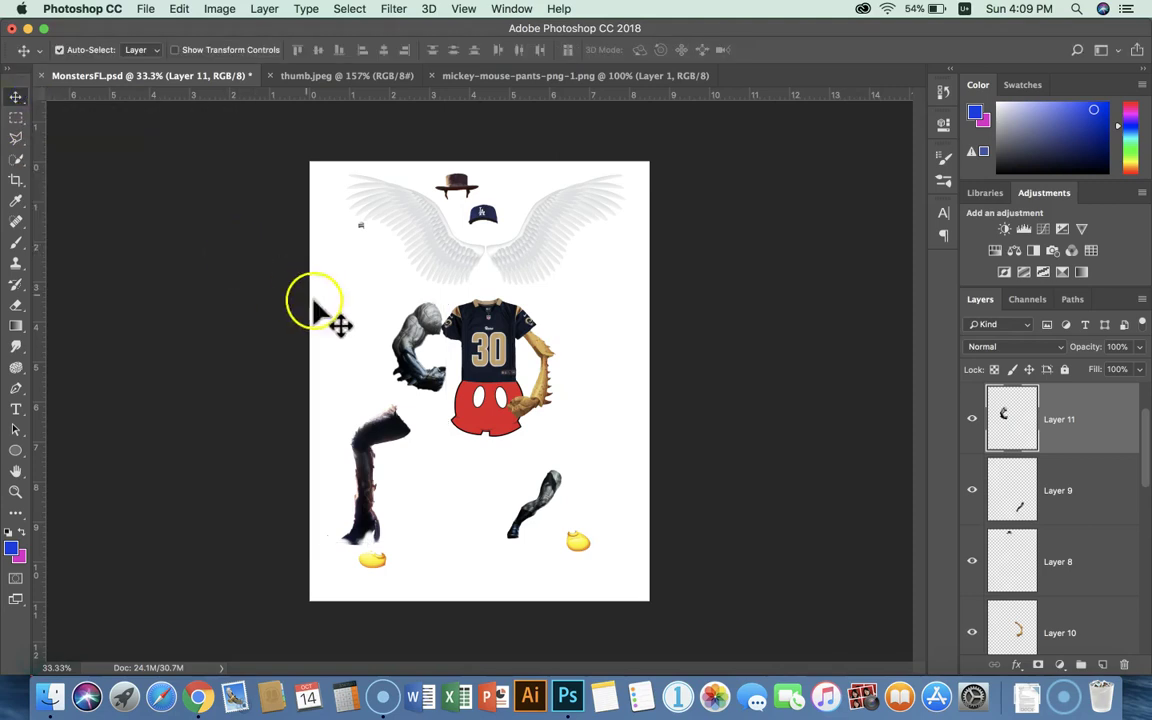
- Attach the dark arm to the jersey's left-hand sleeve, stretching its height to about 113% so the fist rests on the red pants
{"action": "left_click_drag", "start_coordinate": [420, 340], "coordinate": [447, 355]}
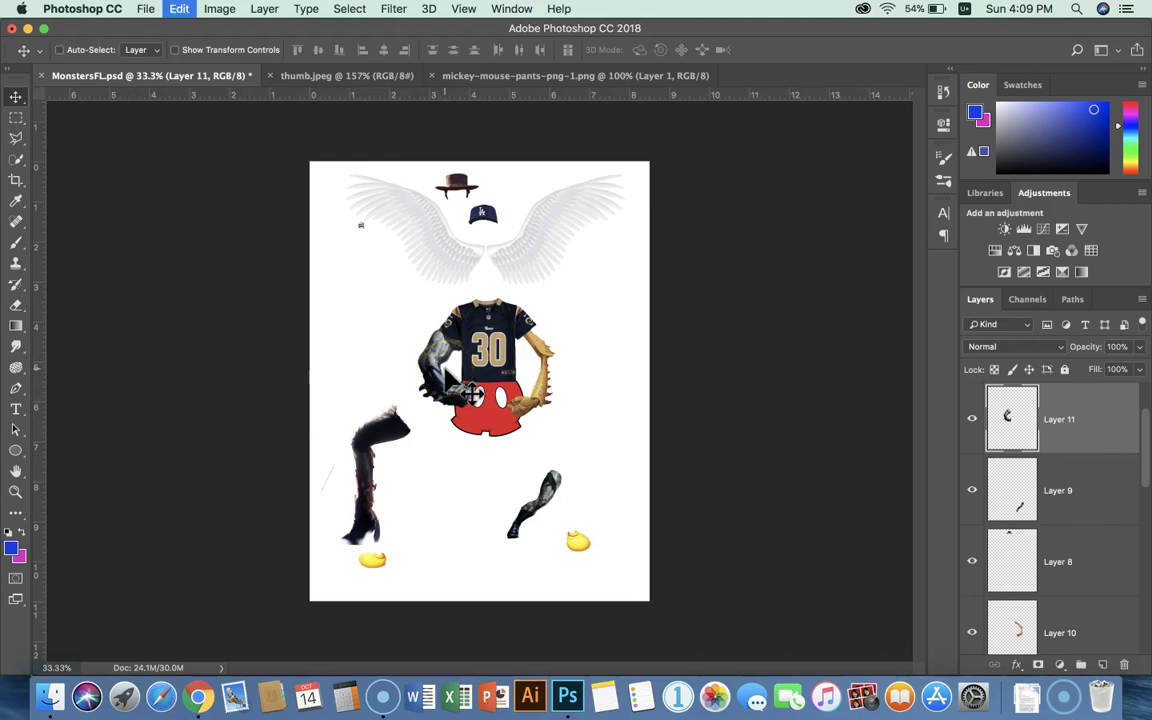
{"action": "key", "text": "super+t"}
{"action": "left_click_drag", "start_coordinate": [393, 316], "coordinate": [392, 286]}
{"action": "left_click_drag", "start_coordinate": [420, 340], "coordinate": [422, 369]}
{"action": "left_click", "coordinate": [405, 462]}
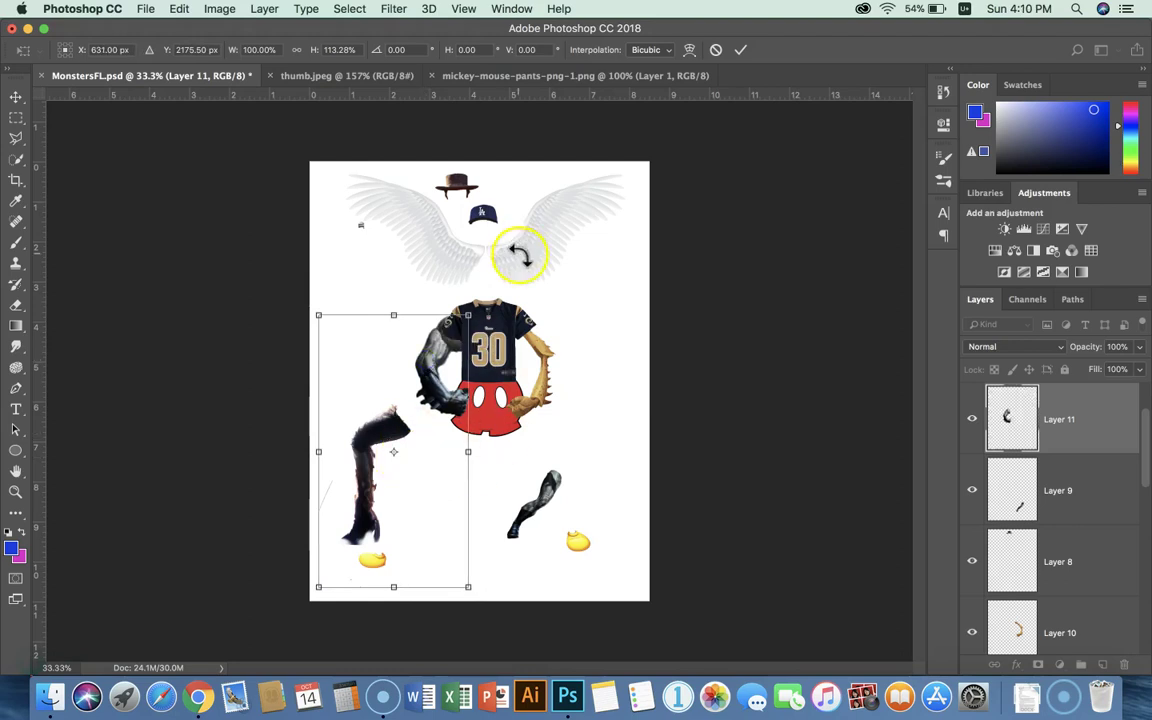
{"action": "left_click", "coordinate": [740, 55]}
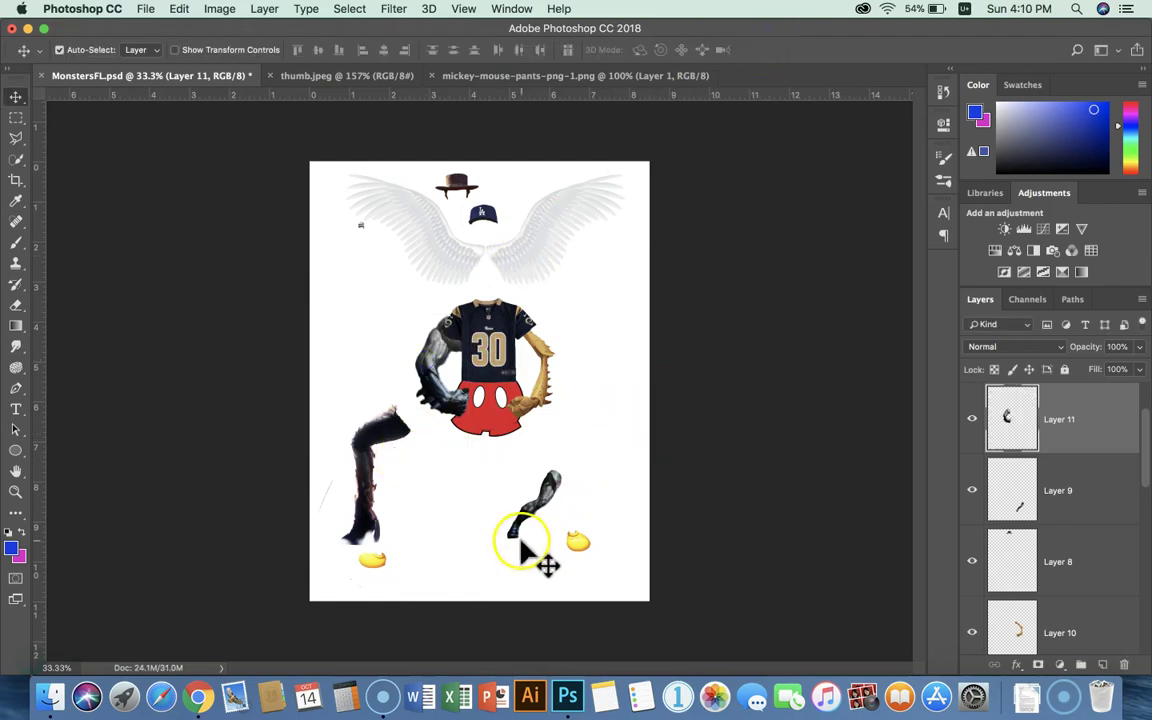
- Place the tall-booted leg under the left-hand side of the red pants and bring the muscular leg on Layer 9 closer
{"action": "left_click_drag", "start_coordinate": [378, 440], "coordinate": [446, 437]}
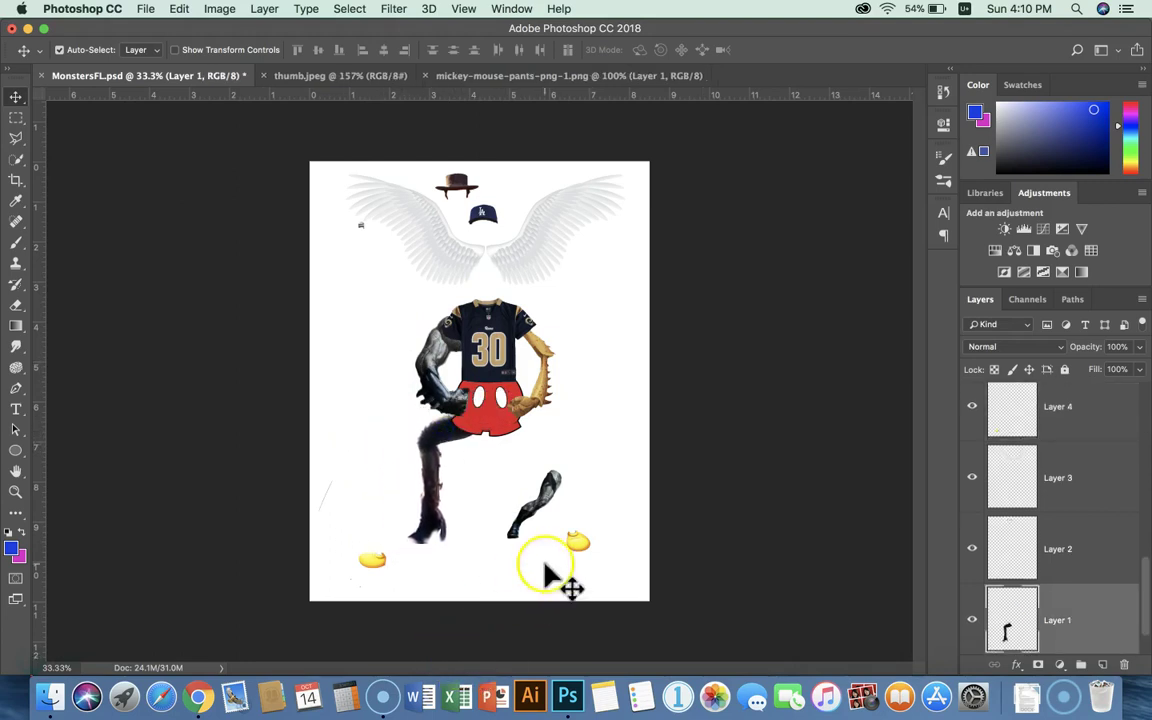
{"action": "left_click_drag", "start_coordinate": [544, 493], "coordinate": [515, 477]}
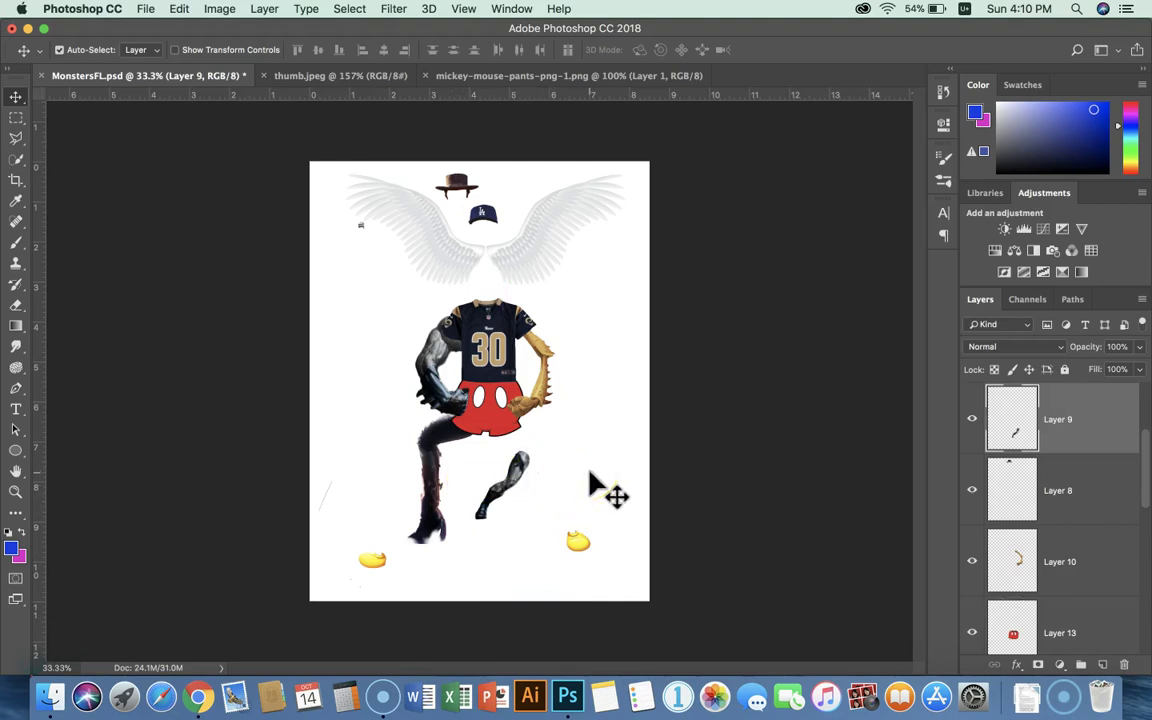
- Flip the muscular leg horizontally, scale it to about 148% width and 173% height, and place it at the pants' right-hand side
{"action": "key", "text": "super+t"}
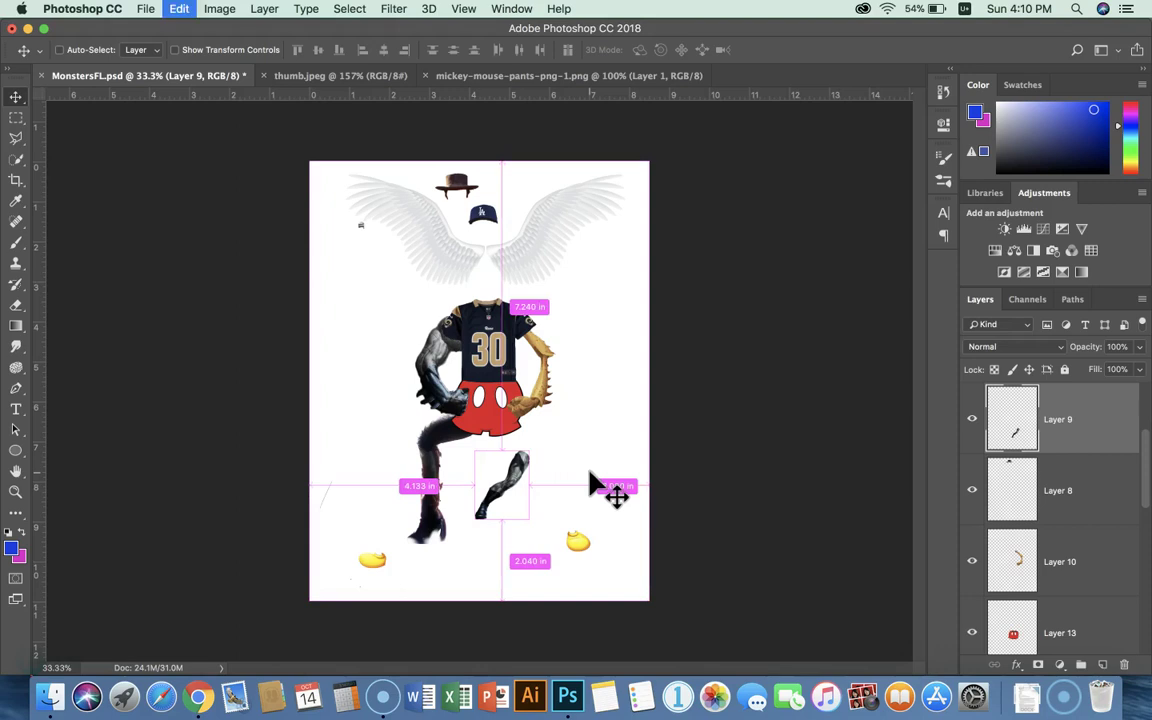
{"action": "left_click", "coordinate": [398, 501]}
{"action": "left_click", "coordinate": [478, 491]}
{"action": "left_click_drag", "start_coordinate": [476, 491], "coordinate": [611, 477]}
{"action": "left_click", "coordinate": [575, 520]}
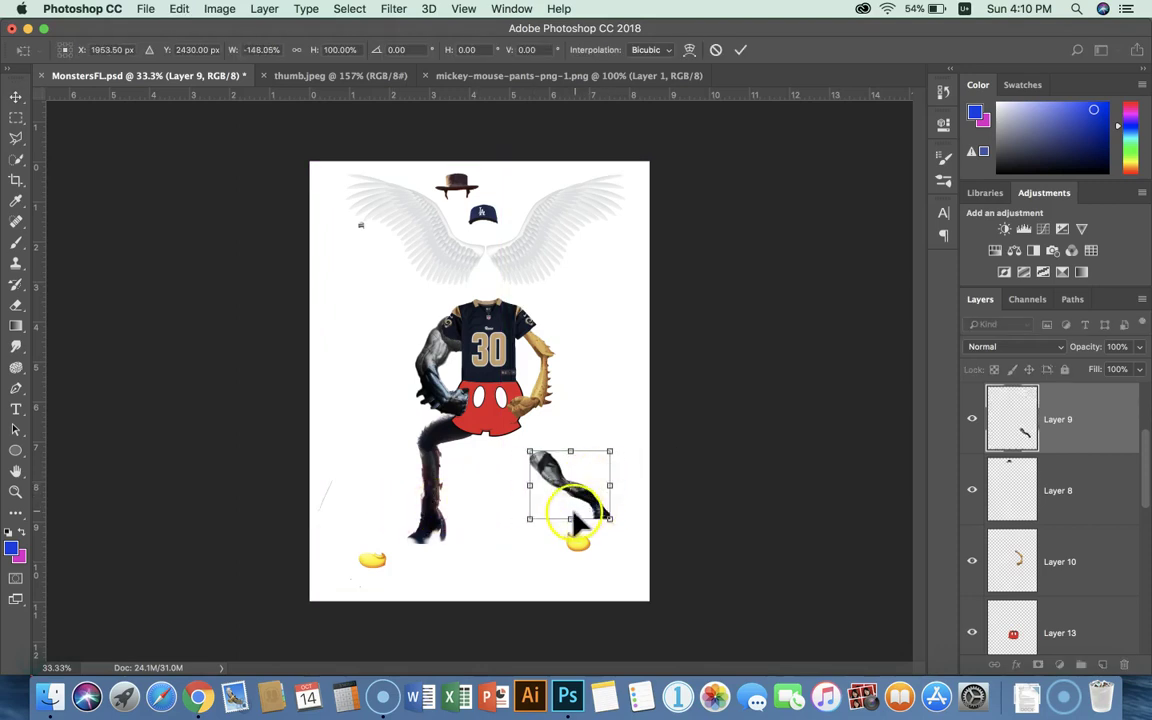
{"action": "left_click_drag", "start_coordinate": [572, 526], "coordinate": [570, 569]}
{"action": "left_click", "coordinate": [537, 474]}
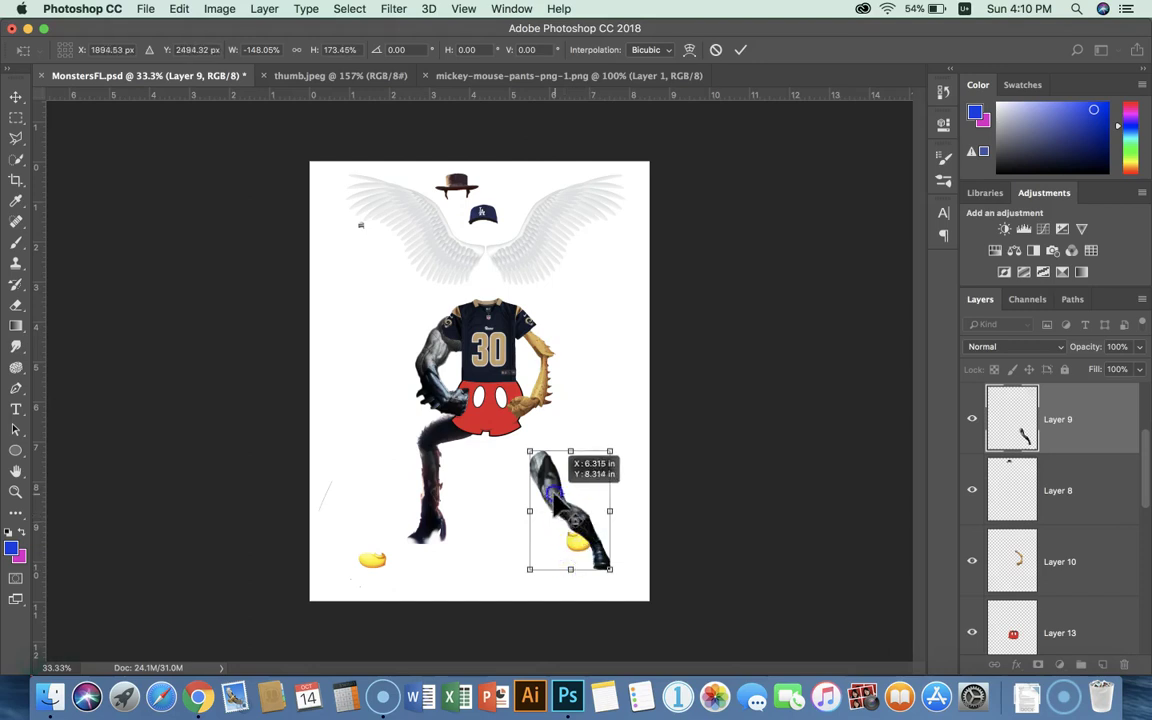
{"action": "left_click_drag", "start_coordinate": [560, 386], "coordinate": [726, 18]}
{"action": "left_click", "coordinate": [743, 50]}
{"action": "left_click_drag", "start_coordinate": [575, 480], "coordinate": [553, 519]}
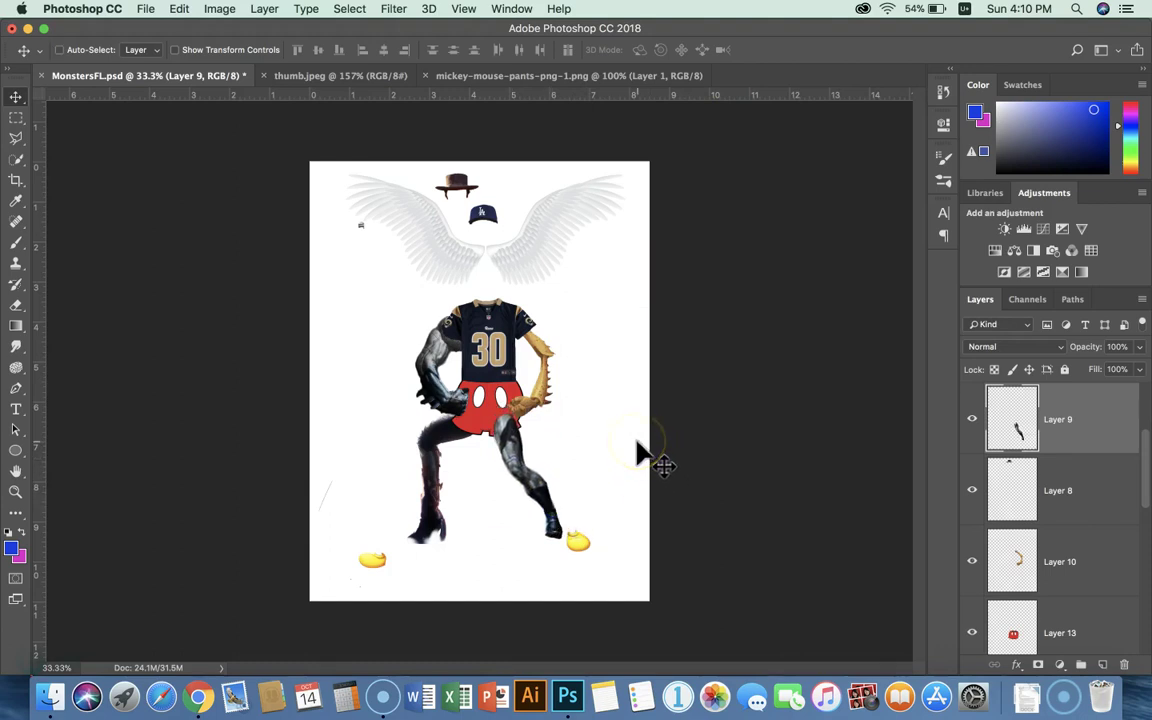
- Widen the muscular leg on Layer 9 to about 121%, keeping its thigh against the red pants
{"action": "key", "text": "super+t"}
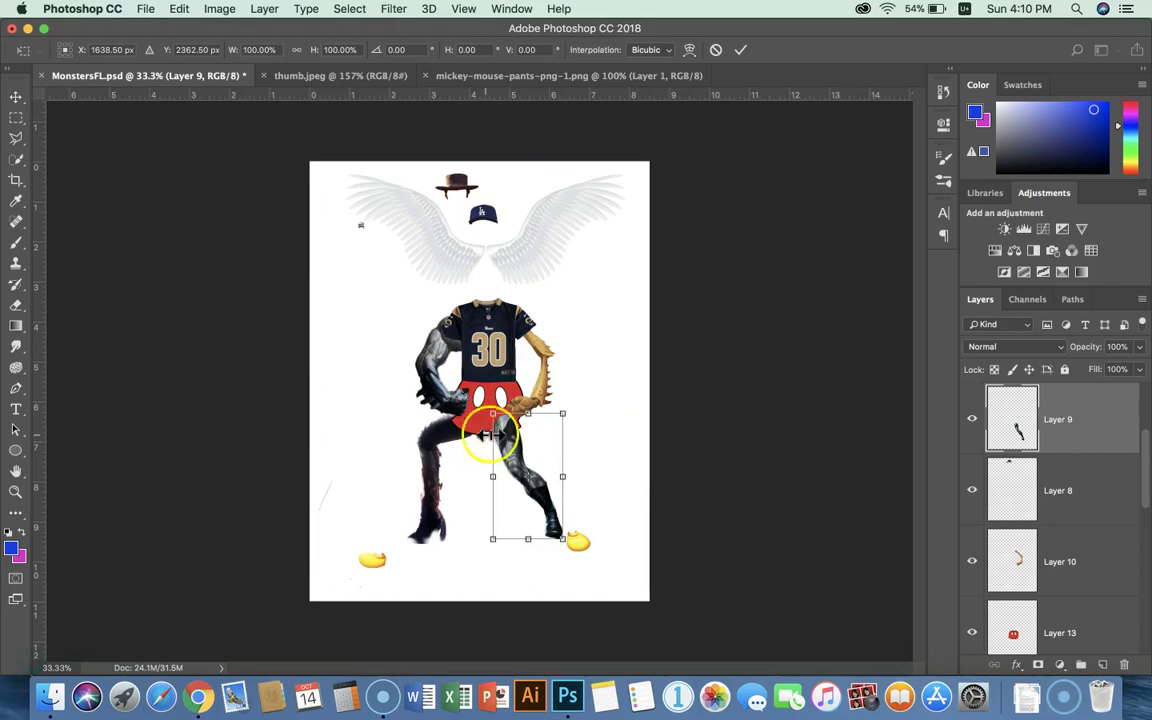
{"action": "left_click_drag", "start_coordinate": [567, 475], "coordinate": [530, 452]}
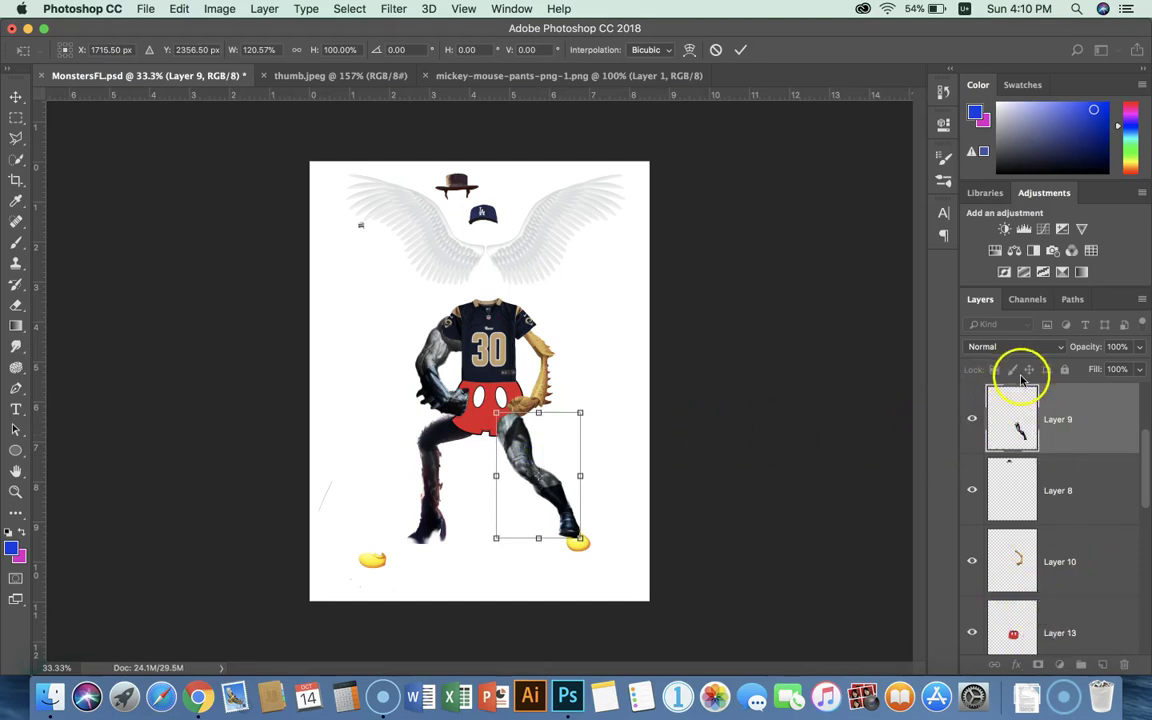
{"action": "left_click", "coordinate": [737, 54]}
- Move Layer 9 below Layer 13 and nudge the muscular leg so its thigh tucks behind the red pants
{"action": "scroll", "coordinate": [1077, 650], "scroll_direction": "down", "scroll_amount": 1}
{"action": "left_click_drag", "start_coordinate": [1060, 410], "coordinate": [1041, 585]}
{"action": "mouse_move", "coordinate": [503, 456]}
{"action": "left_mouse_down"}
{"action": "mouse_move", "coordinate": [535, 468]}
{"action": "mouse_move", "coordinate": [520, 455]}
{"action": "left_mouse_up"}
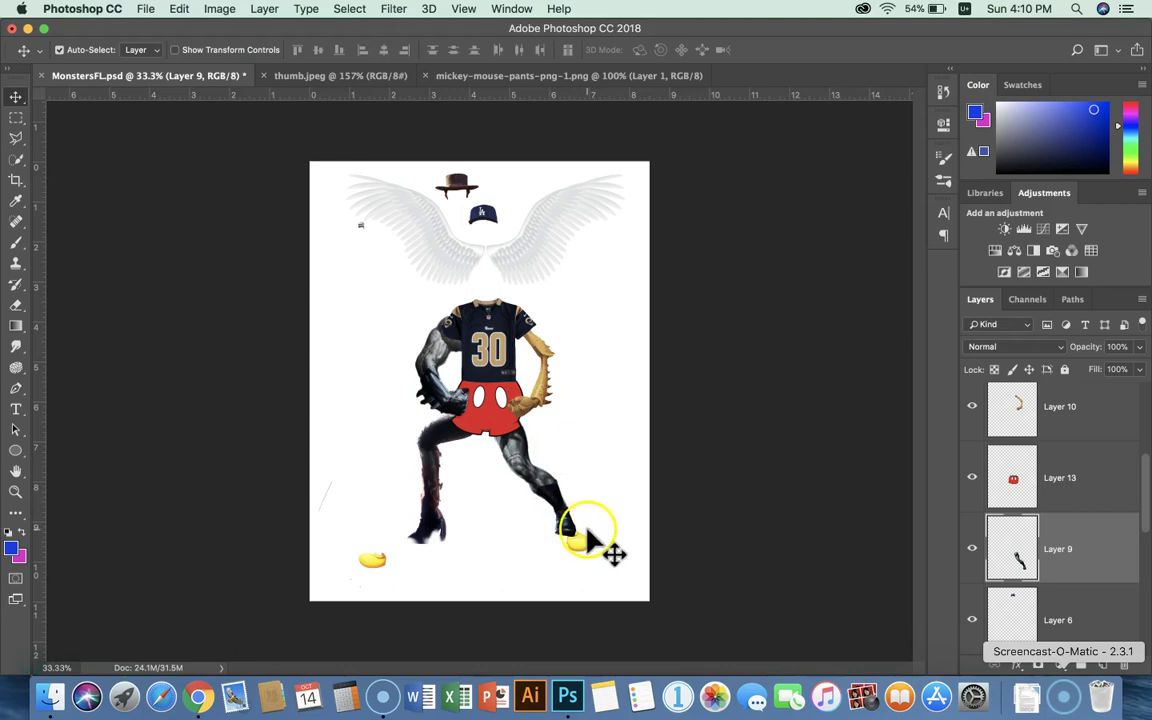
- Move the right-hand yellow foot clear of the boot and lower the white wings behind the jersey's shoulders
{"action": "left_click_drag", "start_coordinate": [576, 540], "coordinate": [593, 562]}
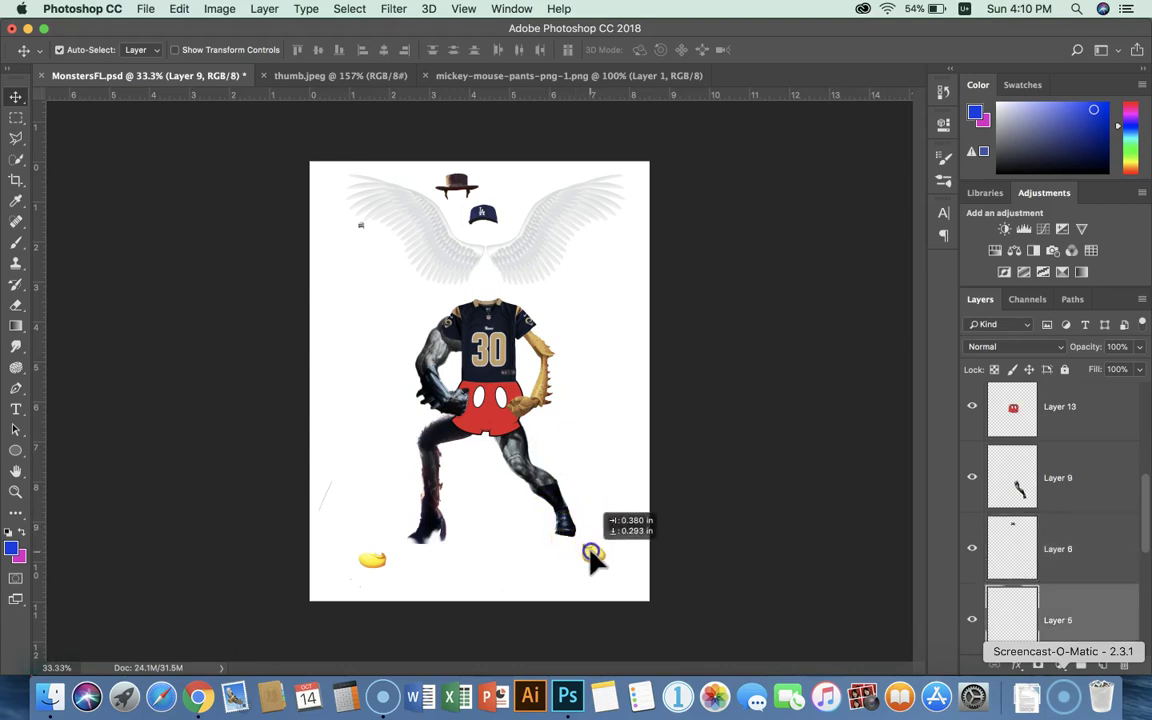
{"action": "left_click_drag", "start_coordinate": [529, 238], "coordinate": [533, 300]}
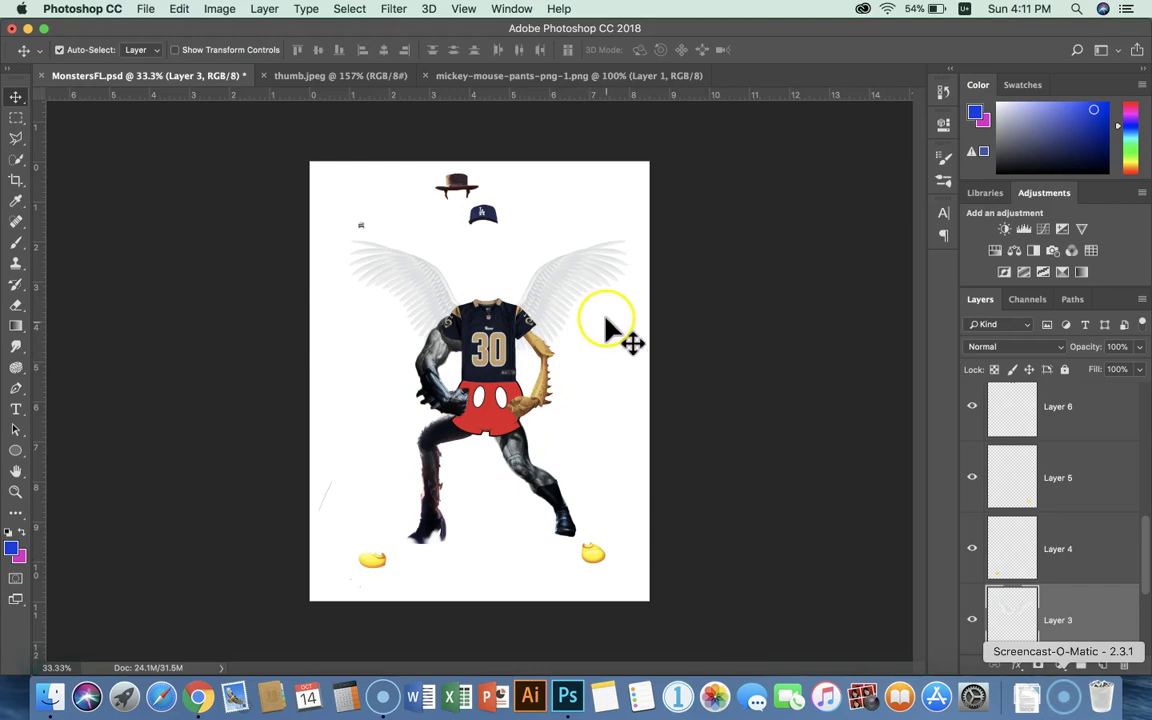
- Arrange the brown hat and the blue cap side by side above the jersey
{"action": "mouse_move", "coordinate": [483, 222]}
{"action": "left_mouse_down"}
{"action": "mouse_move", "coordinate": [483, 251]}
{"action": "mouse_move", "coordinate": [480, 208]}
{"action": "mouse_move", "coordinate": [460, 183]}
{"action": "mouse_move", "coordinate": [495, 255]}
{"action": "mouse_move", "coordinate": [475, 195]}
{"action": "mouse_move", "coordinate": [517, 207]}
{"action": "mouse_move", "coordinate": [476, 200]}
{"action": "mouse_move", "coordinate": [482, 222]}
{"action": "left_mouse_up"}
{"action": "left_click", "coordinate": [508, 300]}
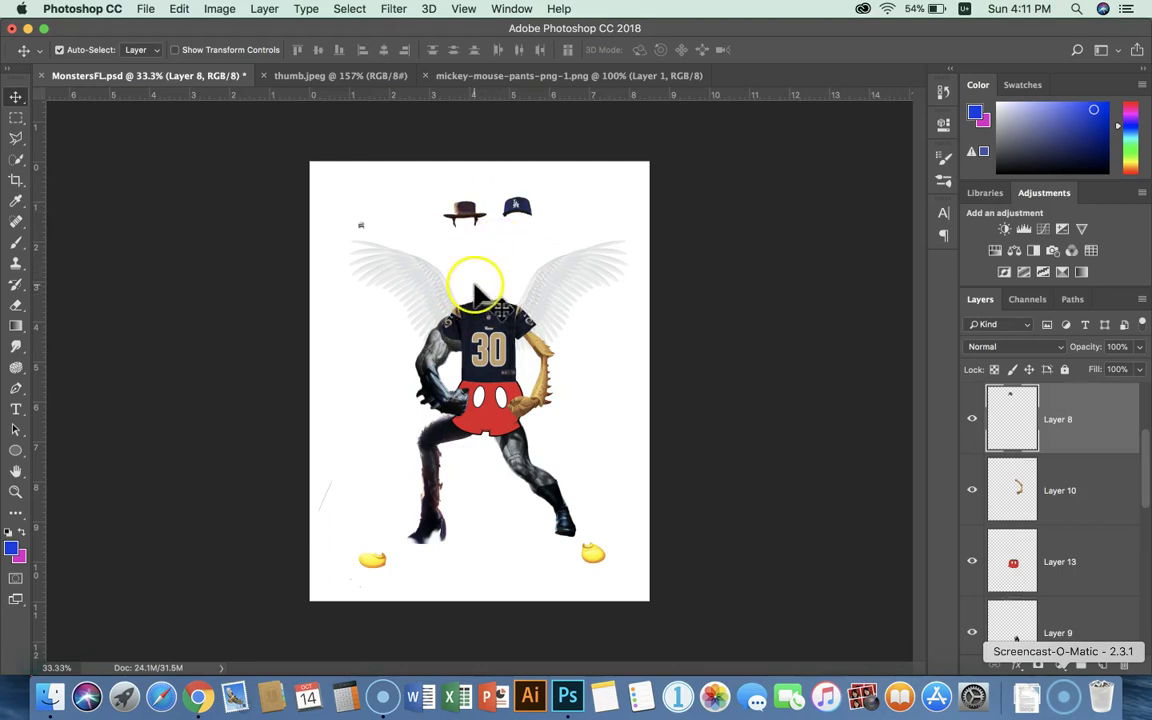
{"action": "mouse_move", "coordinate": [520, 205]}
{"action": "left_mouse_down"}
{"action": "mouse_move", "coordinate": [490, 254]}
{"action": "mouse_move", "coordinate": [518, 206]}
{"action": "left_mouse_up"}
- Move the small metal bolt on Layer 2 to just above the left-hand side of the jersey's collar
{"action": "left_click_drag", "start_coordinate": [362, 226], "coordinate": [411, 244]}
{"action": "left_click", "coordinate": [15, 491]}
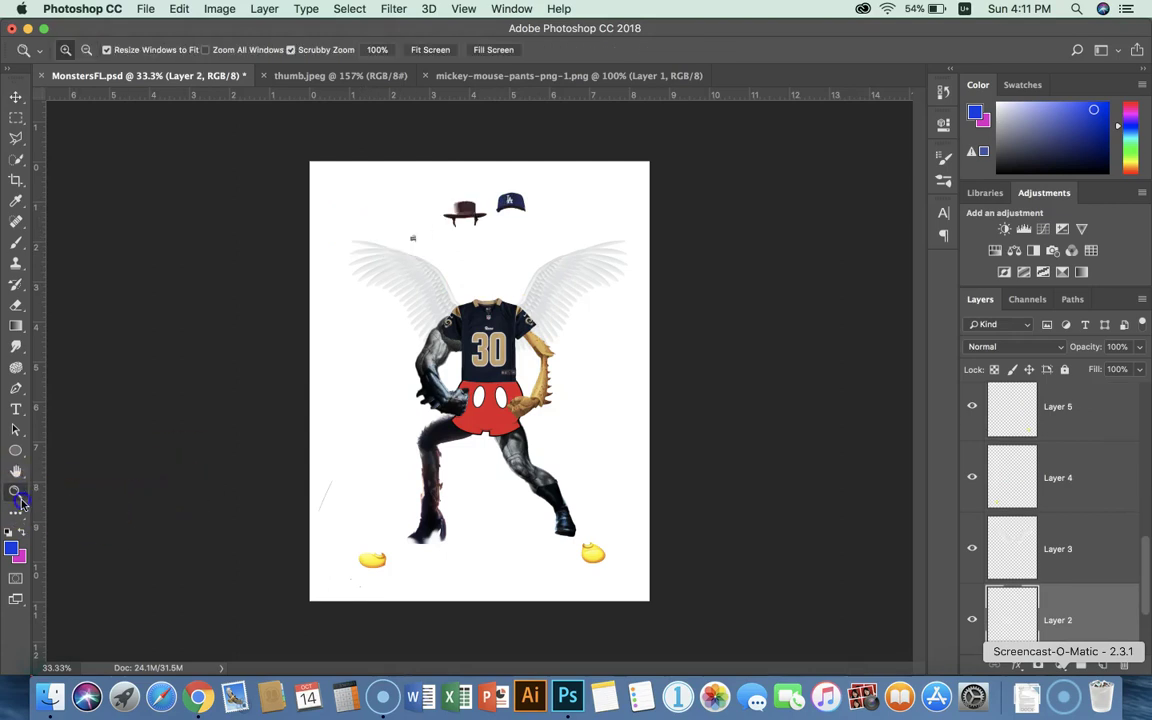
{"action": "left_click", "coordinate": [393, 247]}
{"action": "left_click", "coordinate": [391, 224]}
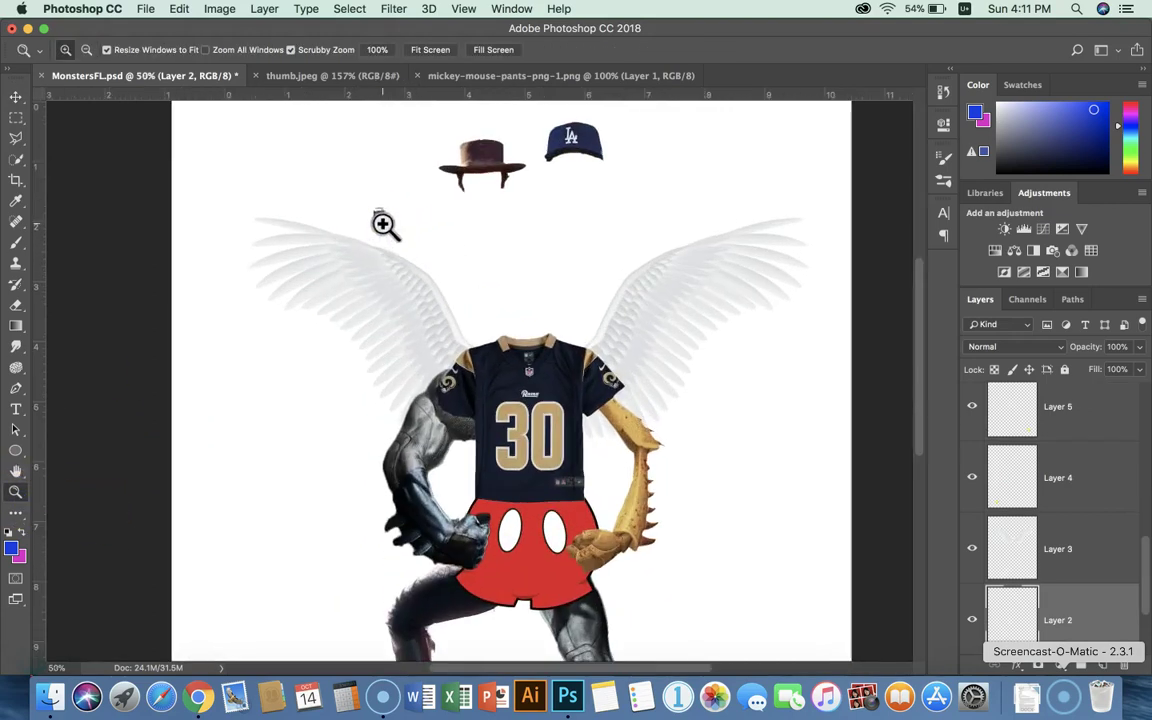
{"action": "left_click", "coordinate": [22, 99]}
{"action": "left_click_drag", "start_coordinate": [380, 216], "coordinate": [470, 309]}
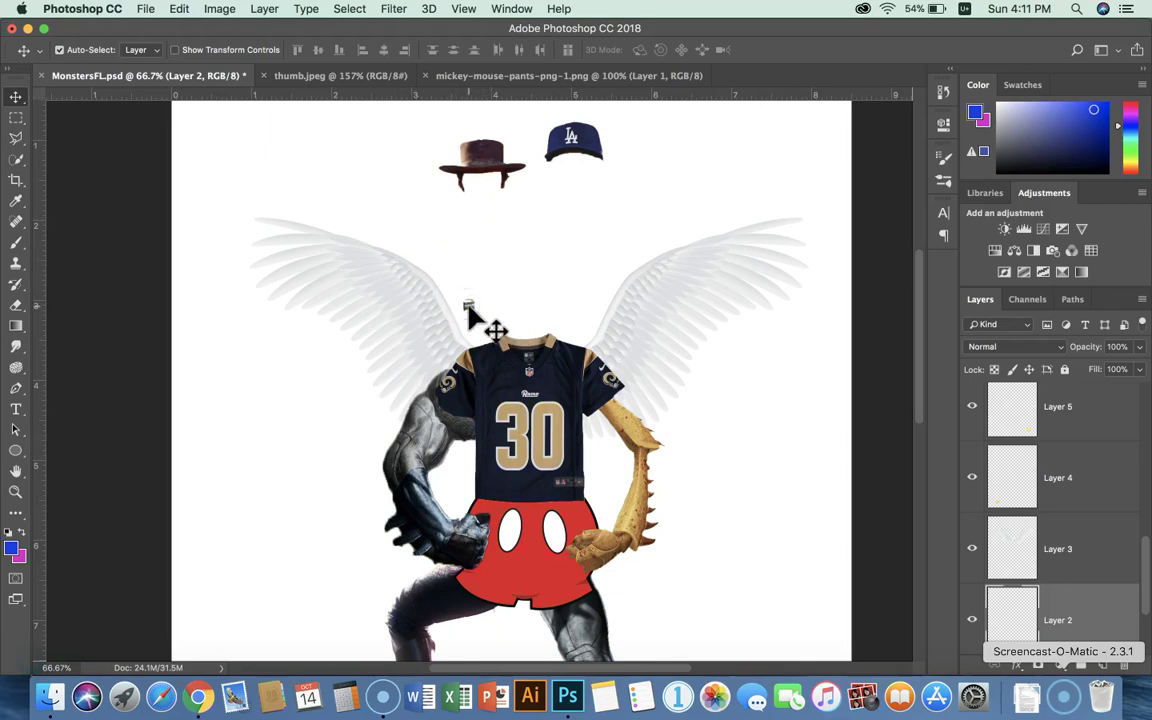
- Duplicate the metal bolt and place the copy a little above the original
{"action": "left_click_drag", "start_coordinate": [478, 280], "coordinate": [479, 265]}
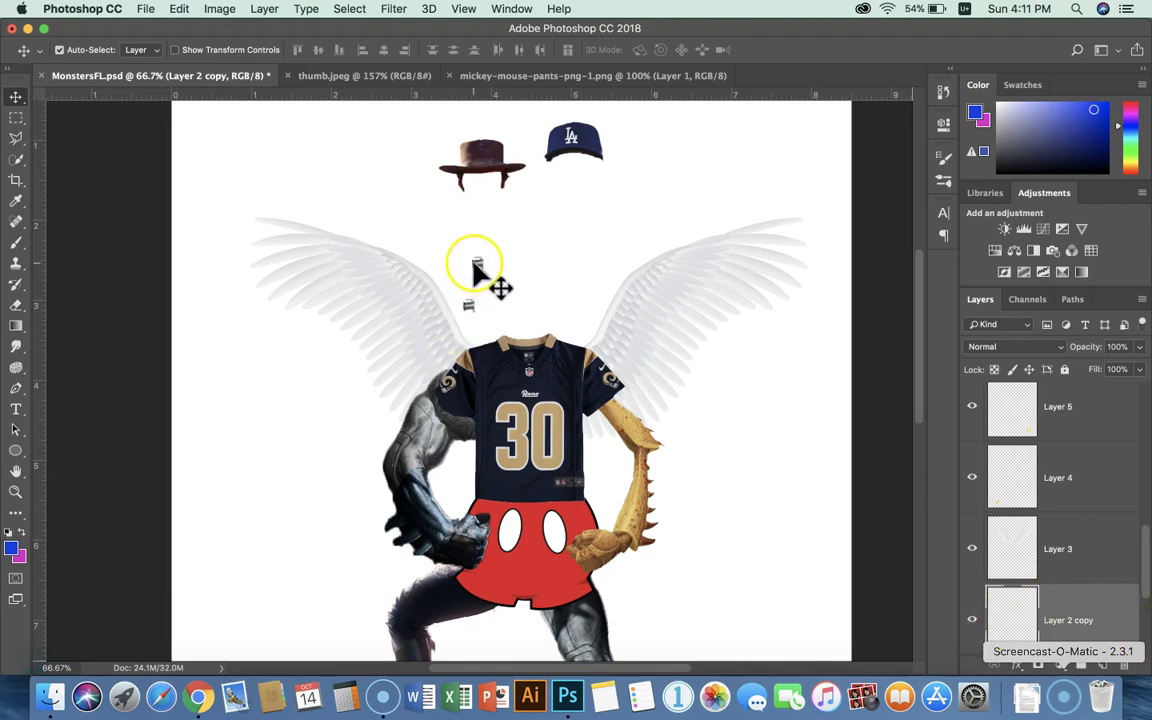
{"action": "key", "text": "super+t"}
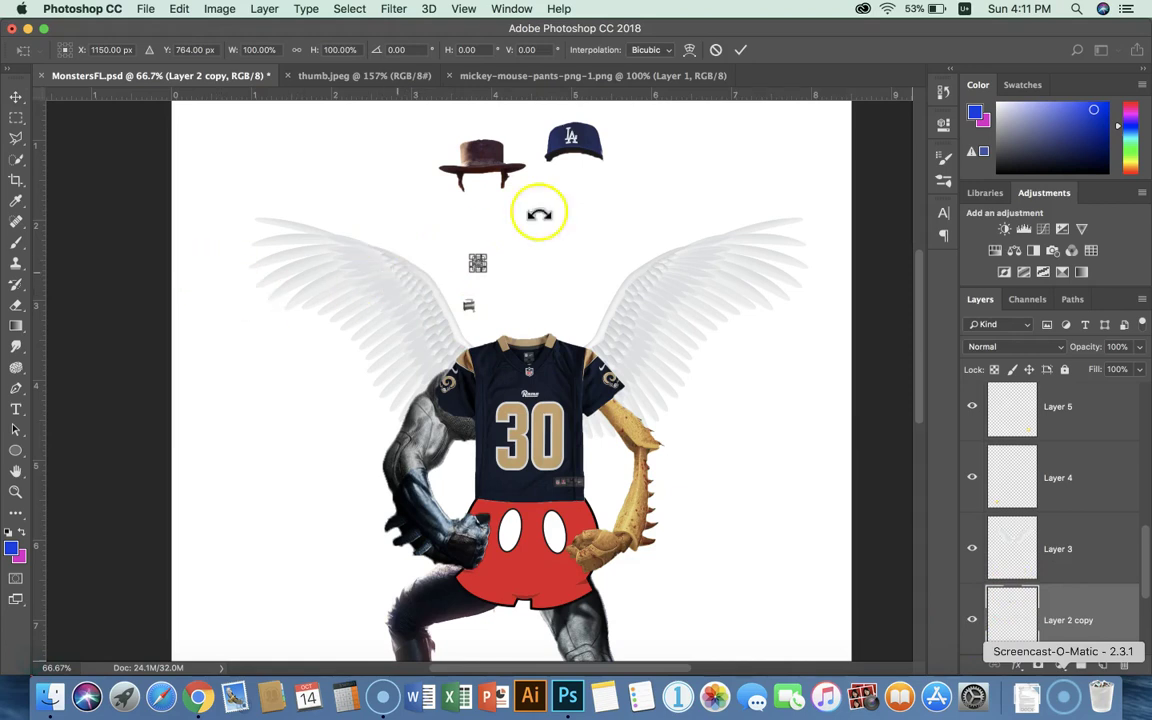
{"action": "left_click", "coordinate": [714, 50]}
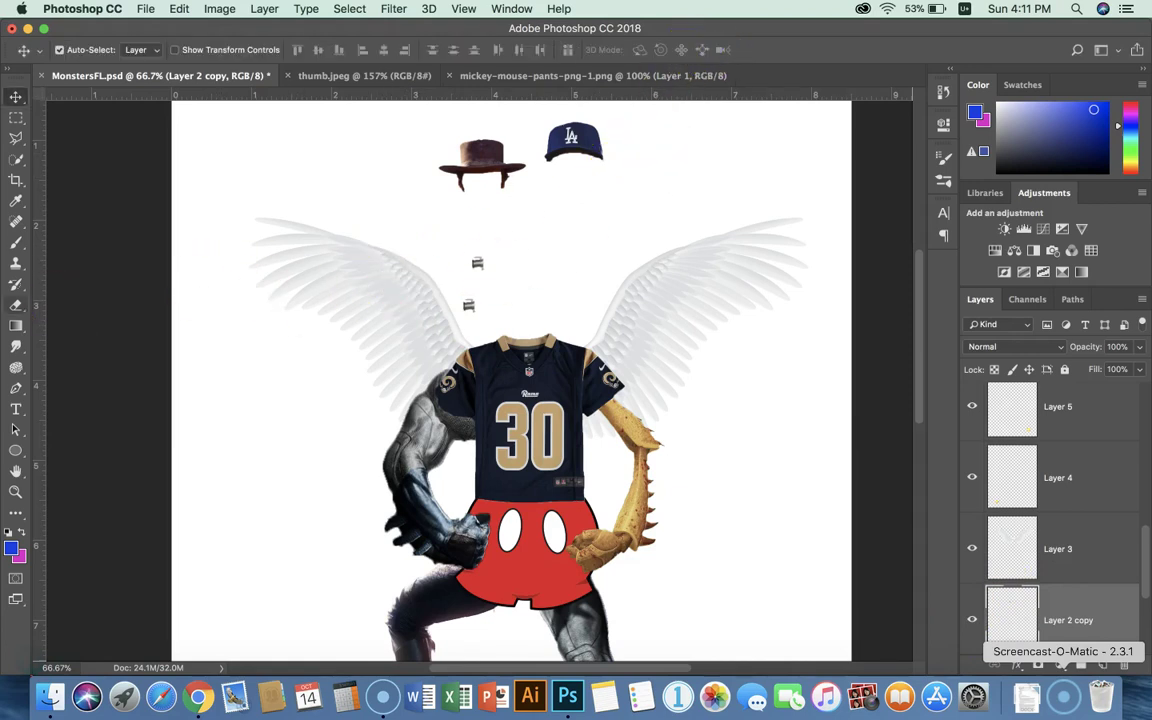
- Flip the bolt copy horizontally at about 106% width and position it directly beneath the original bolt
{"action": "left_click", "coordinate": [15, 492]}
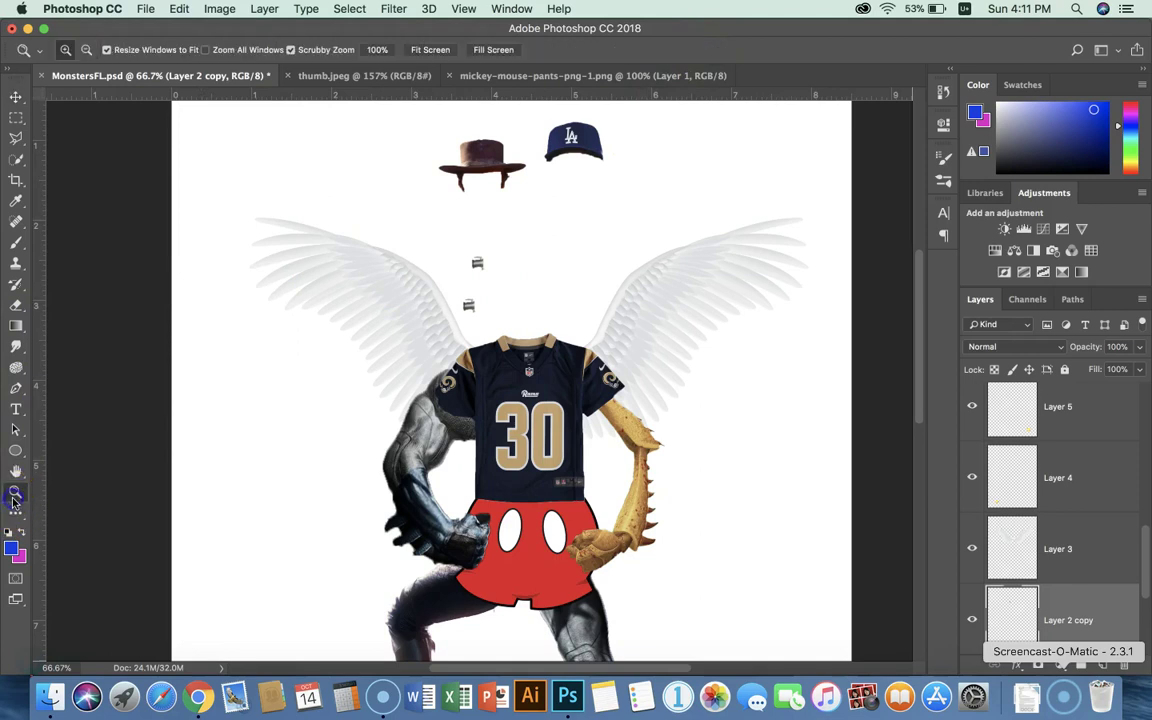
{"action": "left_click", "coordinate": [478, 264]}
{"action": "left_click", "coordinate": [478, 264]}
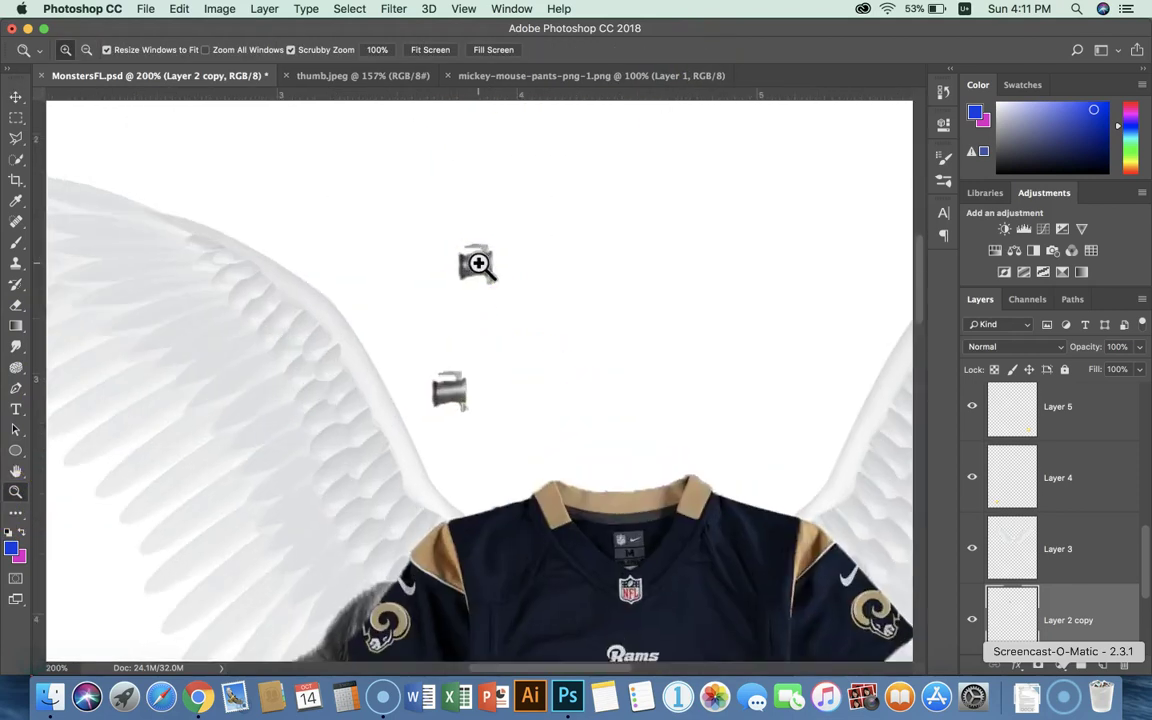
{"action": "left_click", "coordinate": [476, 260]}
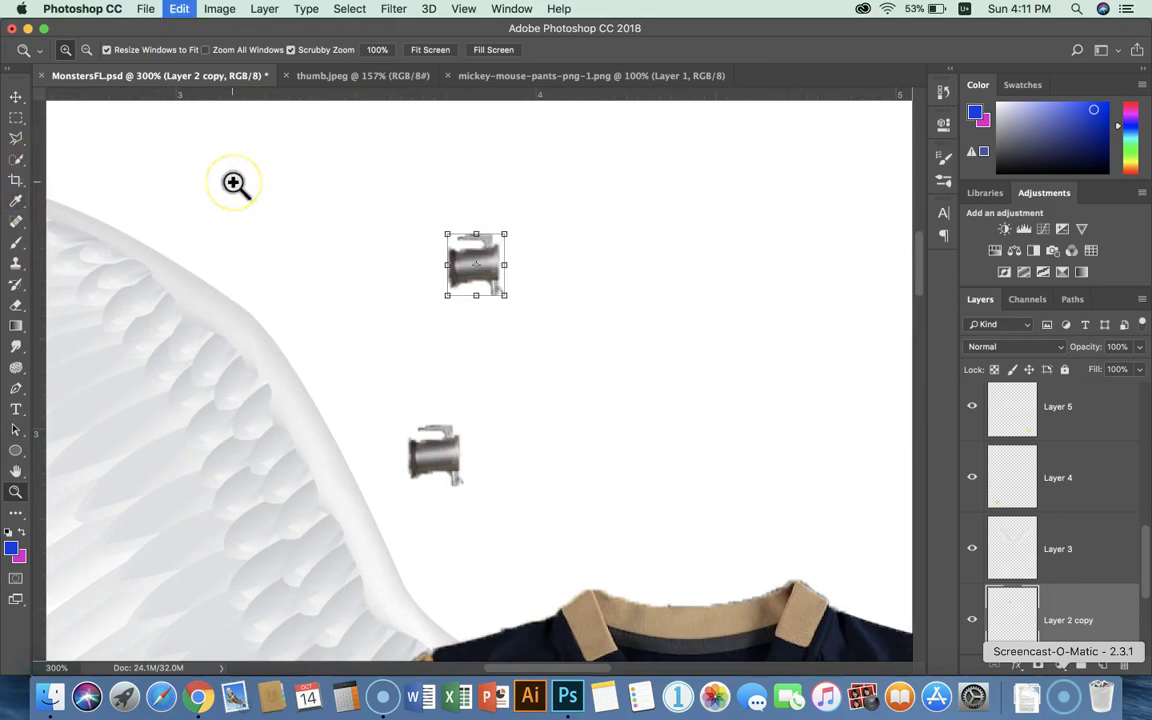
{"action": "left_click_drag", "start_coordinate": [447, 264], "coordinate": [453, 534]}
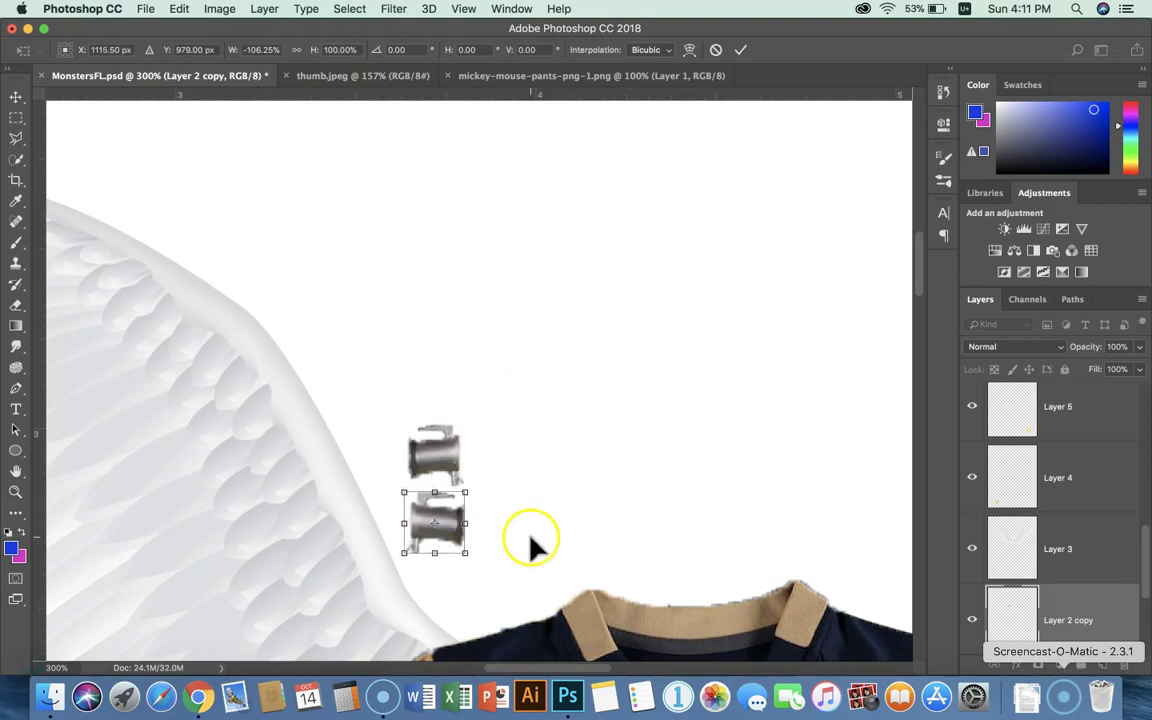
{"action": "left_click", "coordinate": [743, 50]}
- Move the flipped bolt copy to the right-hand side of the jersey's collar, level with the original bolt
{"action": "key", "text": "z"}
{"action": "left_click_drag", "start_coordinate": [437, 529], "coordinate": [727, 508]}
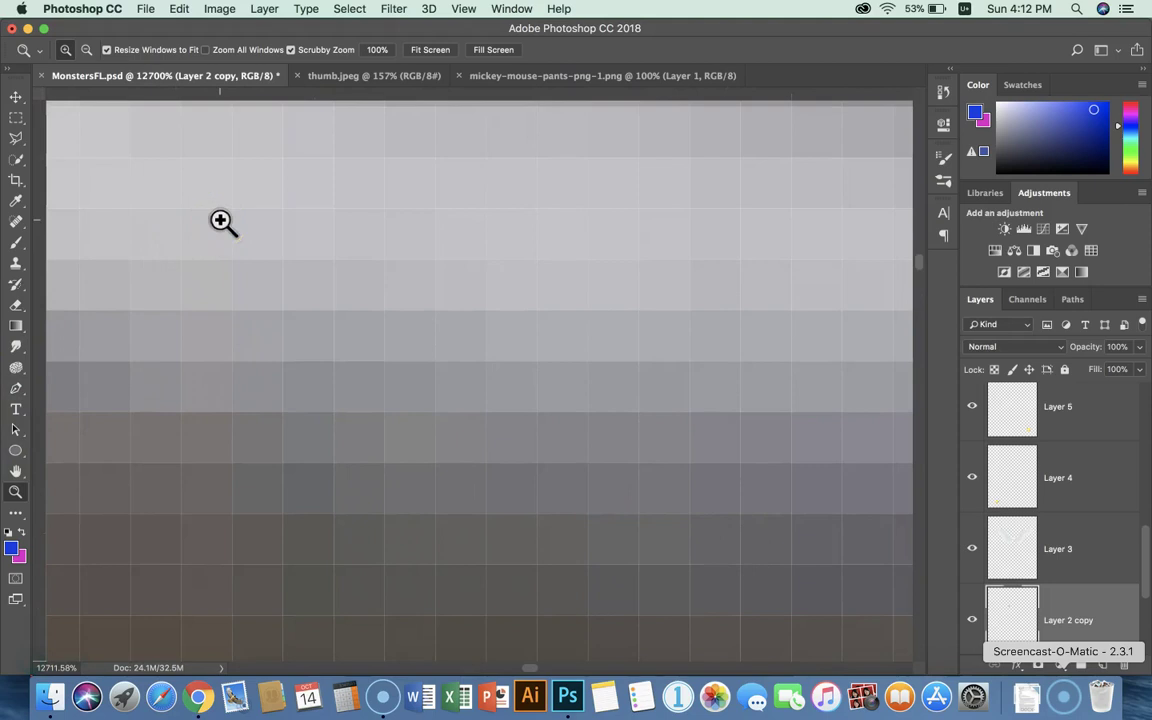
{"action": "key", "text": "super+0"}
{"action": "left_click", "coordinate": [15, 97]}
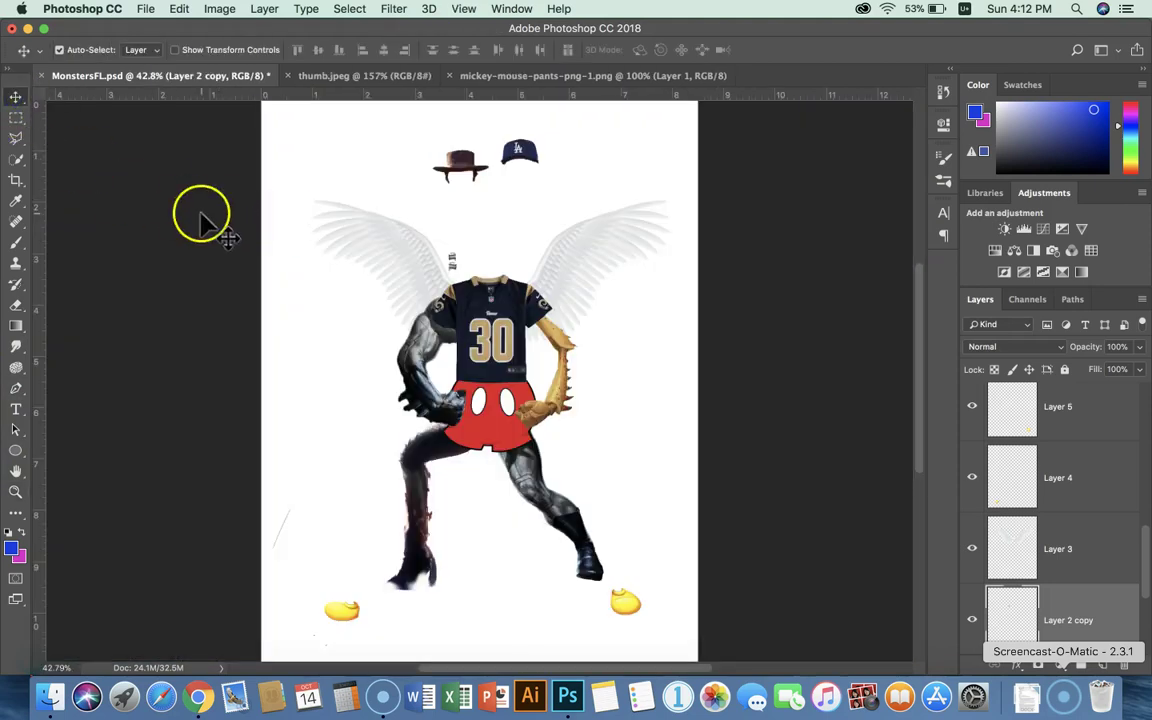
{"action": "left_click_drag", "start_coordinate": [451, 266], "coordinate": [521, 258]}
{"action": "left_click_drag", "start_coordinate": [521, 258], "coordinate": [522, 258]}
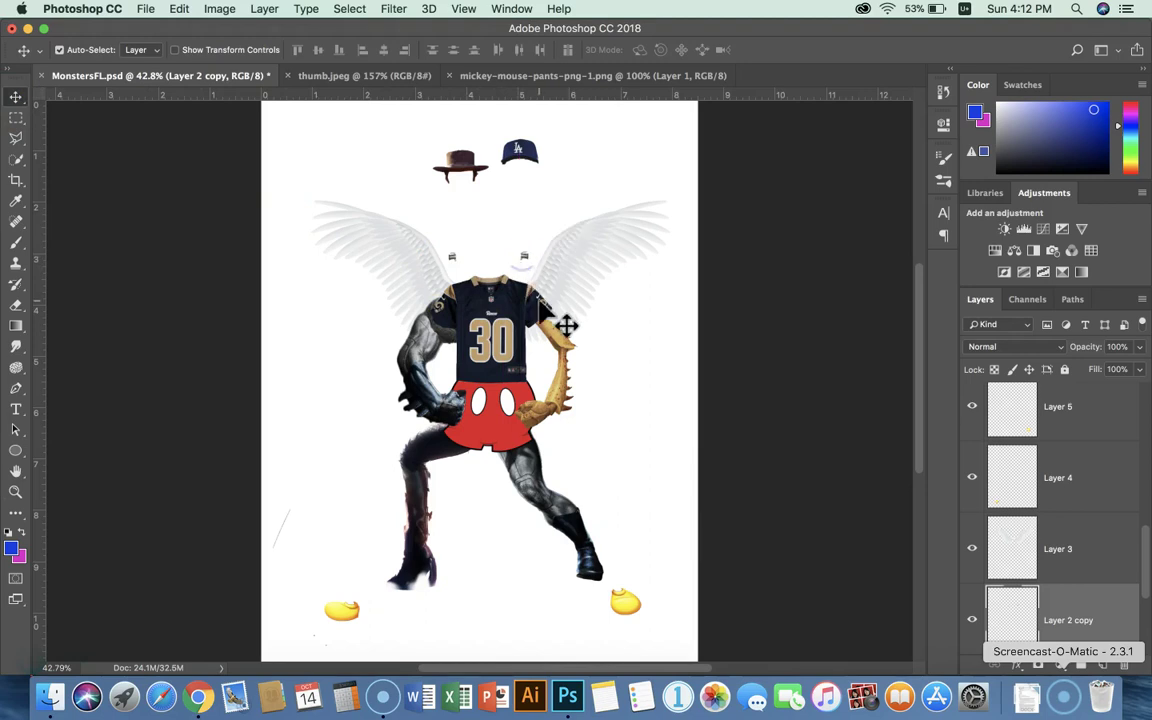
- Move the blue LA cap to centre it above the jersey's collar and shift the right-hand yellow shoe slightly down and inward
{"action": "left_click_drag", "start_coordinate": [533, 146], "coordinate": [505, 222]}
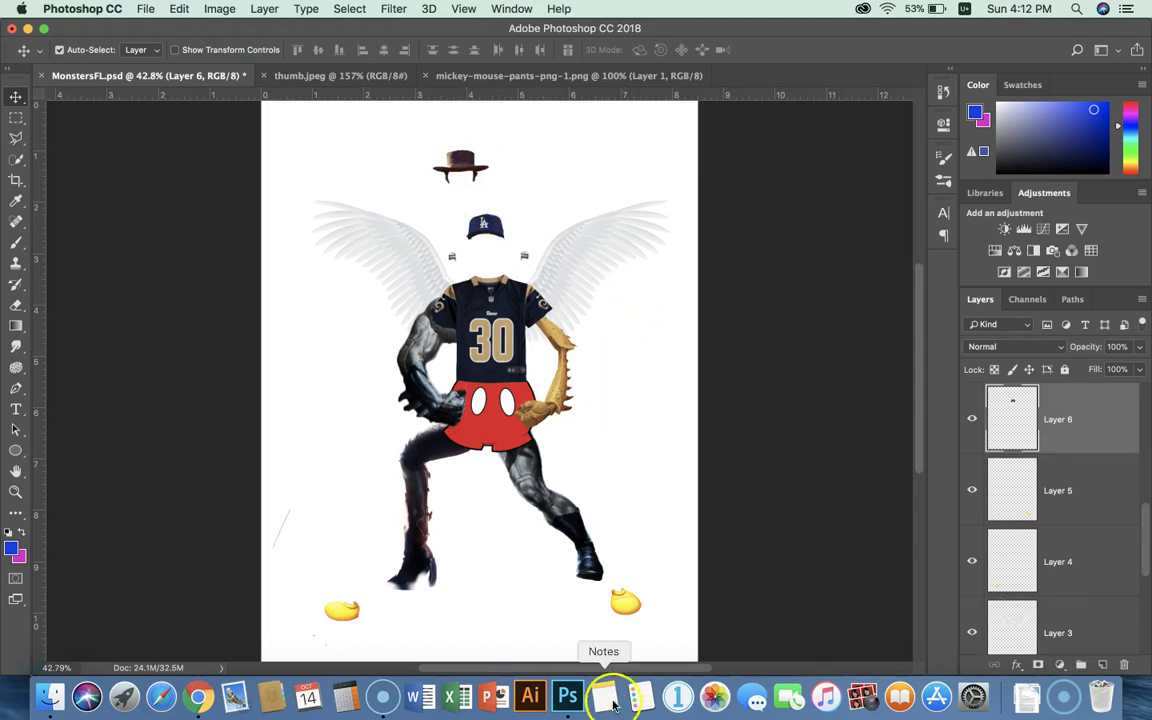
{"action": "left_click_drag", "start_coordinate": [628, 608], "coordinate": [605, 621]}
- Enlarge the left-hand yellow shoe on Layer 4 to about 264% width and 238% height and position it over the left-hand boot
{"action": "left_click_drag", "start_coordinate": [338, 618], "coordinate": [325, 576]}
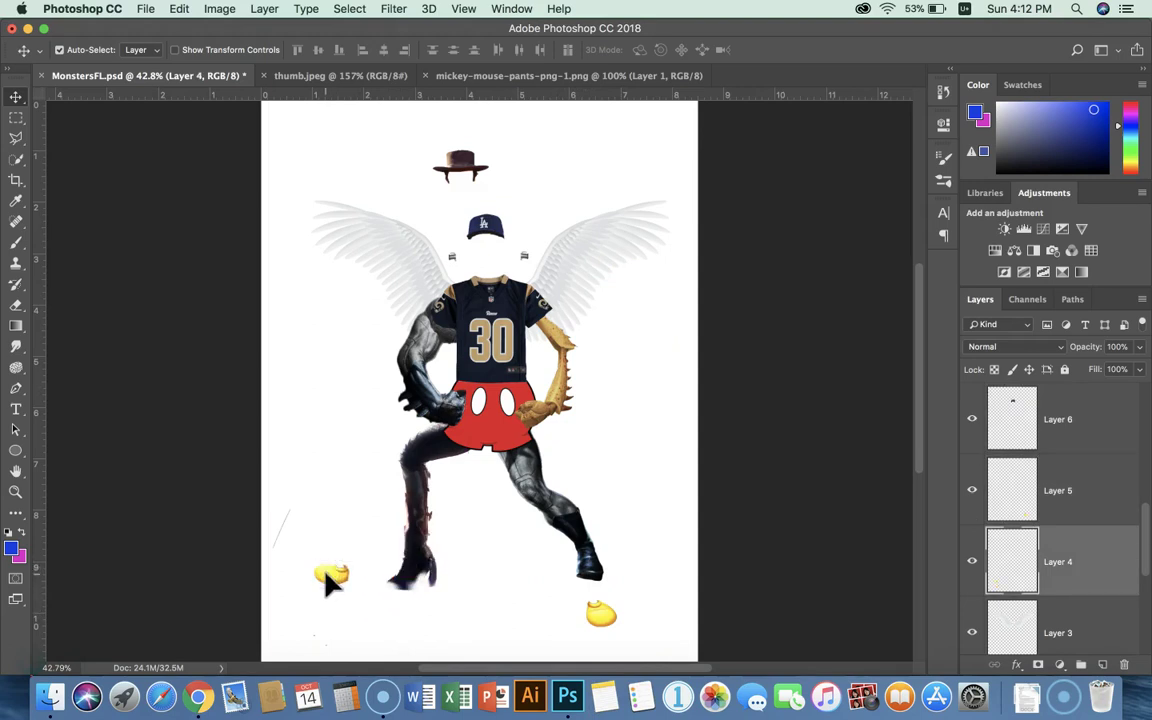
{"action": "key", "text": "super+t"}
{"action": "left_click_drag", "start_coordinate": [351, 587], "coordinate": [396, 575]}
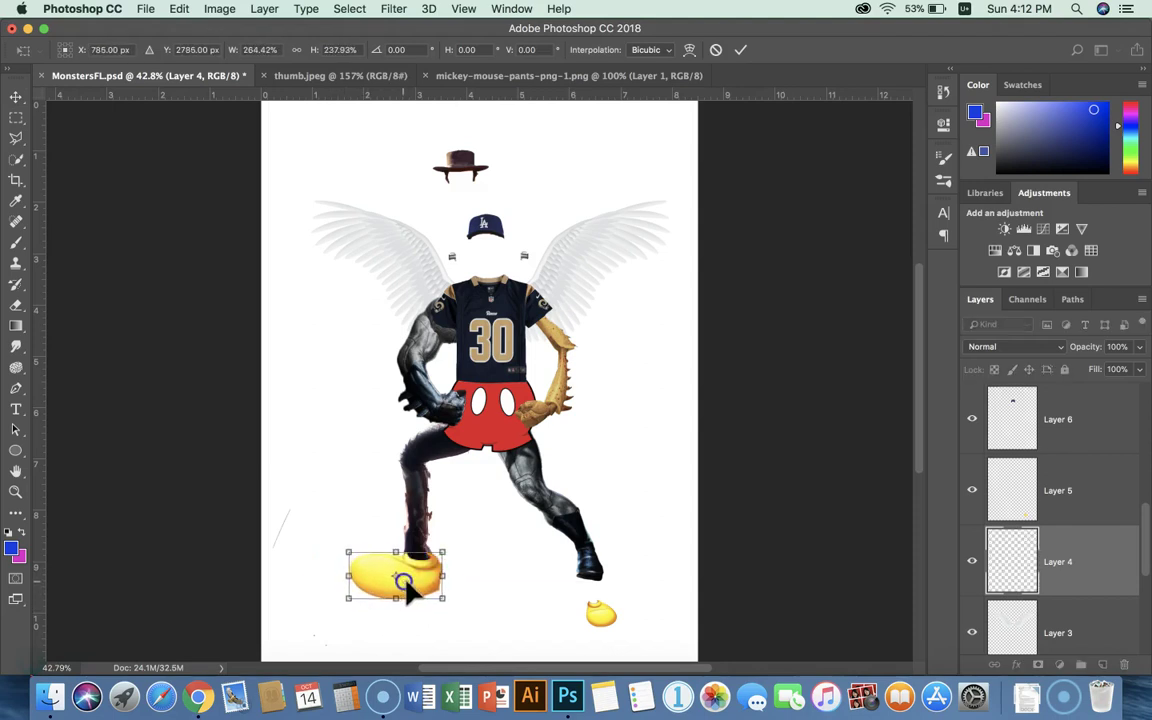
{"action": "left_click", "coordinate": [741, 49]}
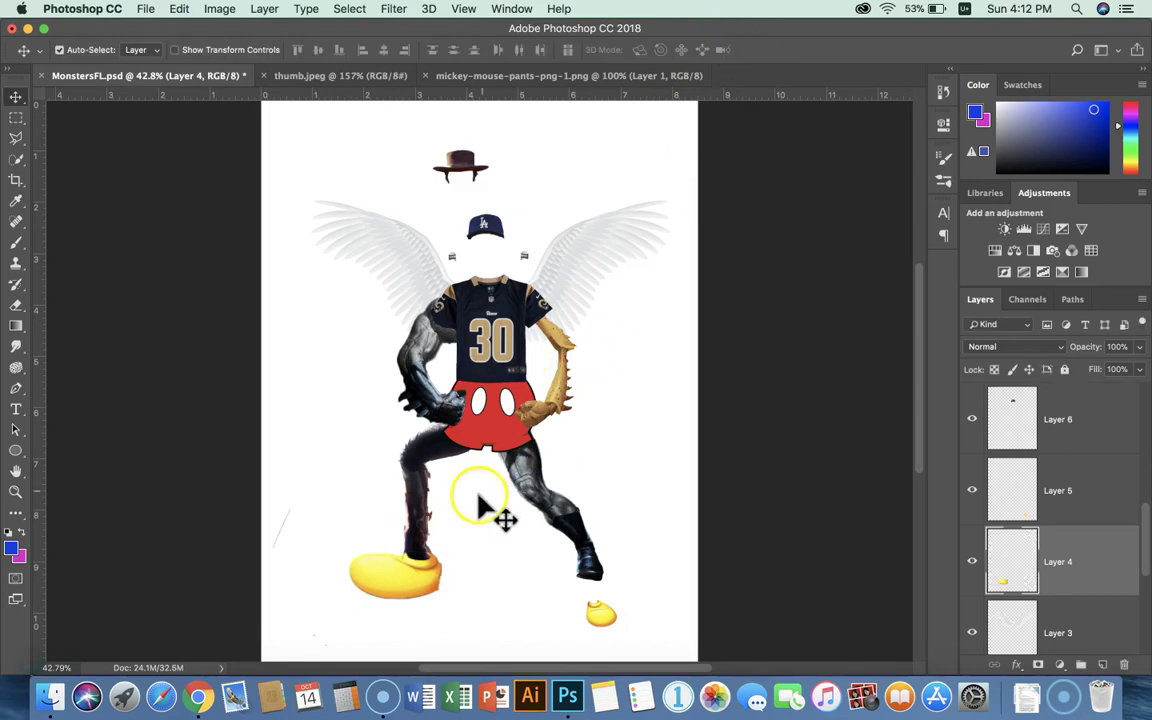
{"action": "left_click_drag", "start_coordinate": [410, 586], "coordinate": [406, 578]}
{"action": "left_click", "coordinate": [578, 642]}
{"action": "left_click", "coordinate": [336, 593]}
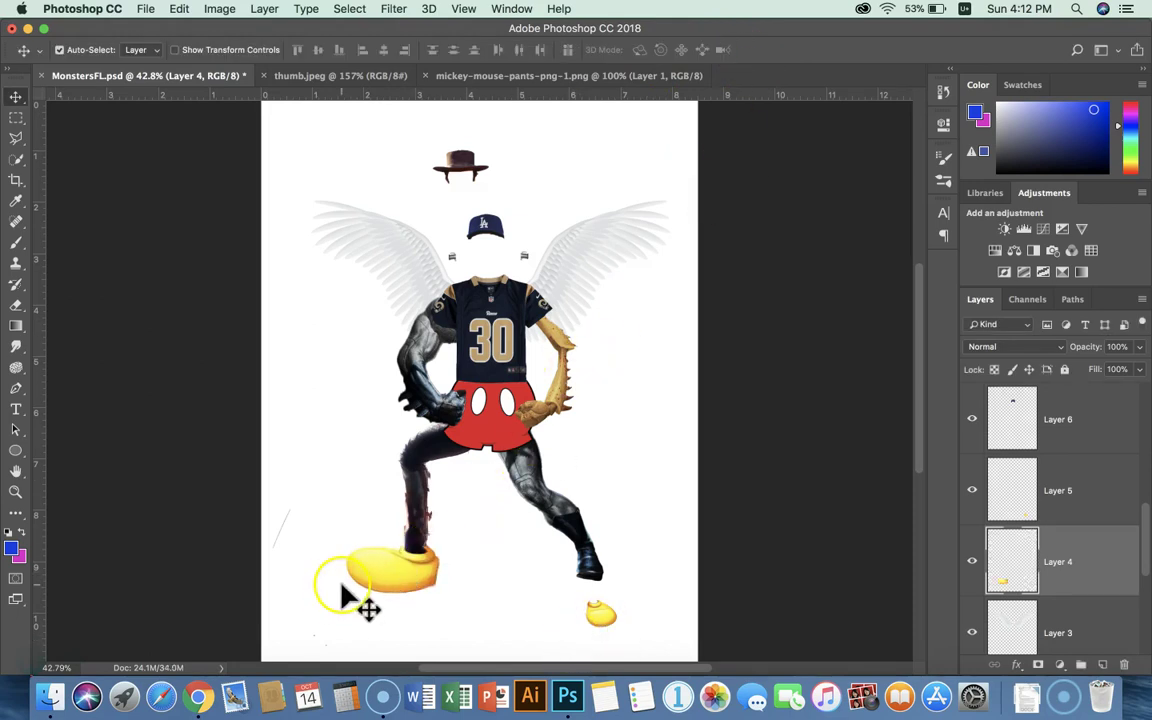
- Enlarge the yellow shoe on Layer 5 to roughly double size and position it at the foot of the right-hand leg
{"action": "left_click_drag", "start_coordinate": [608, 616], "coordinate": [522, 592]}
{"action": "key", "text": "super+t"}
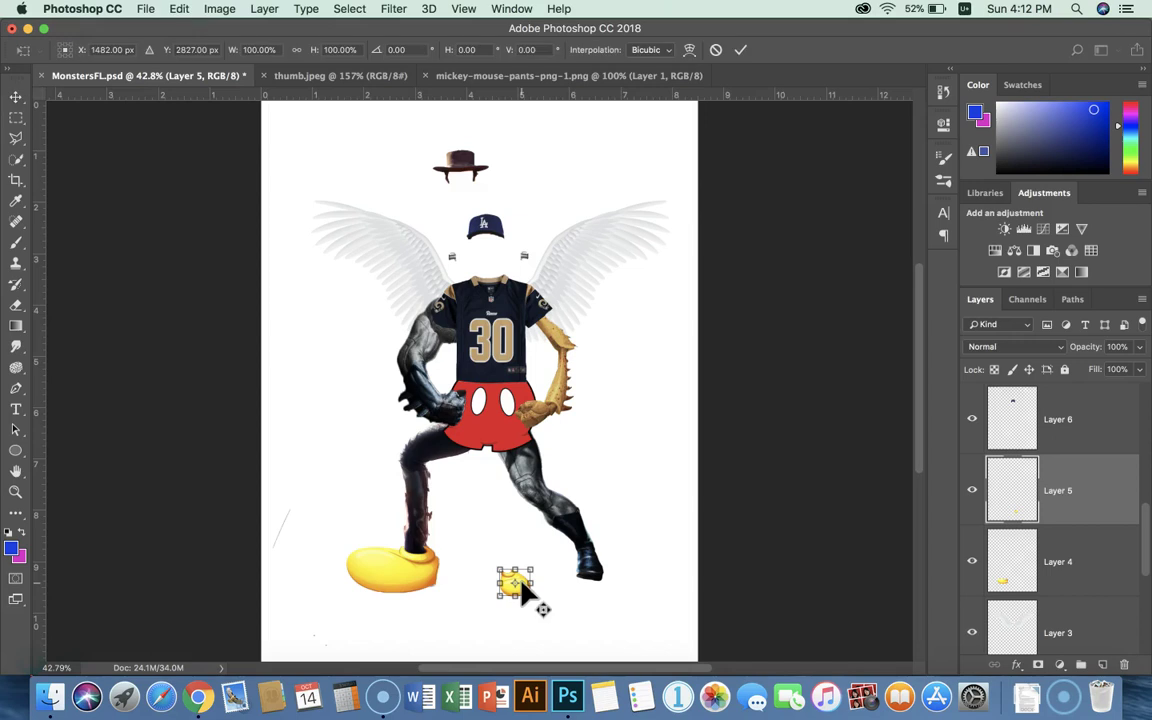
{"action": "left_click_drag", "start_coordinate": [533, 597], "coordinate": [617, 598]}
{"action": "left_click", "coordinate": [741, 50]}
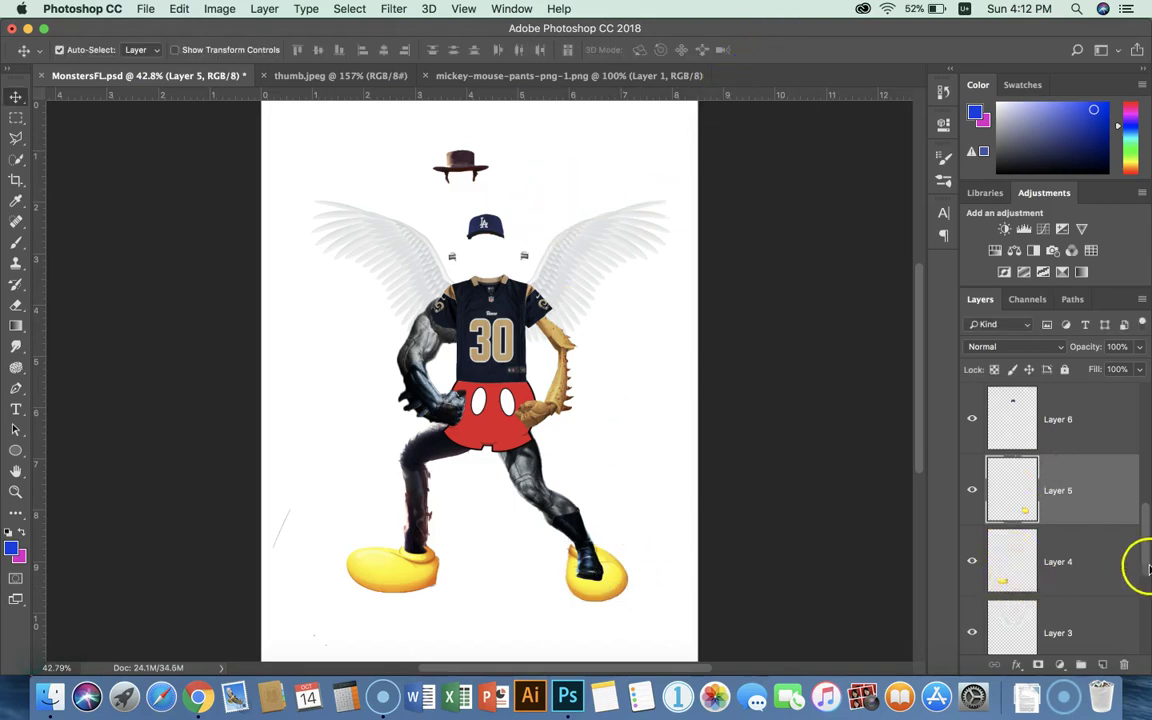
- Reorder Layer 5 to sit directly above the right-hand leg on Layer 9, and nudge its yellow shoe up over the boot
{"action": "left_click_drag", "start_coordinate": [1146, 541], "coordinate": [1012, 460]}
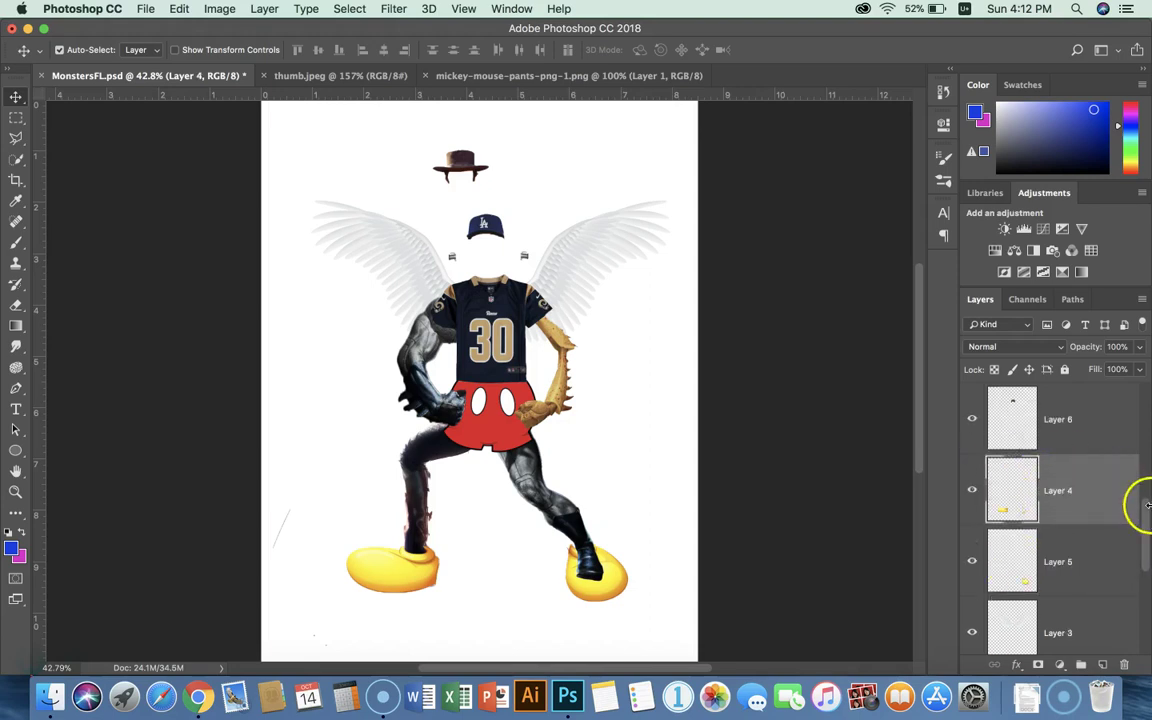
{"action": "left_click_drag", "start_coordinate": [1054, 571], "coordinate": [1018, 417]}
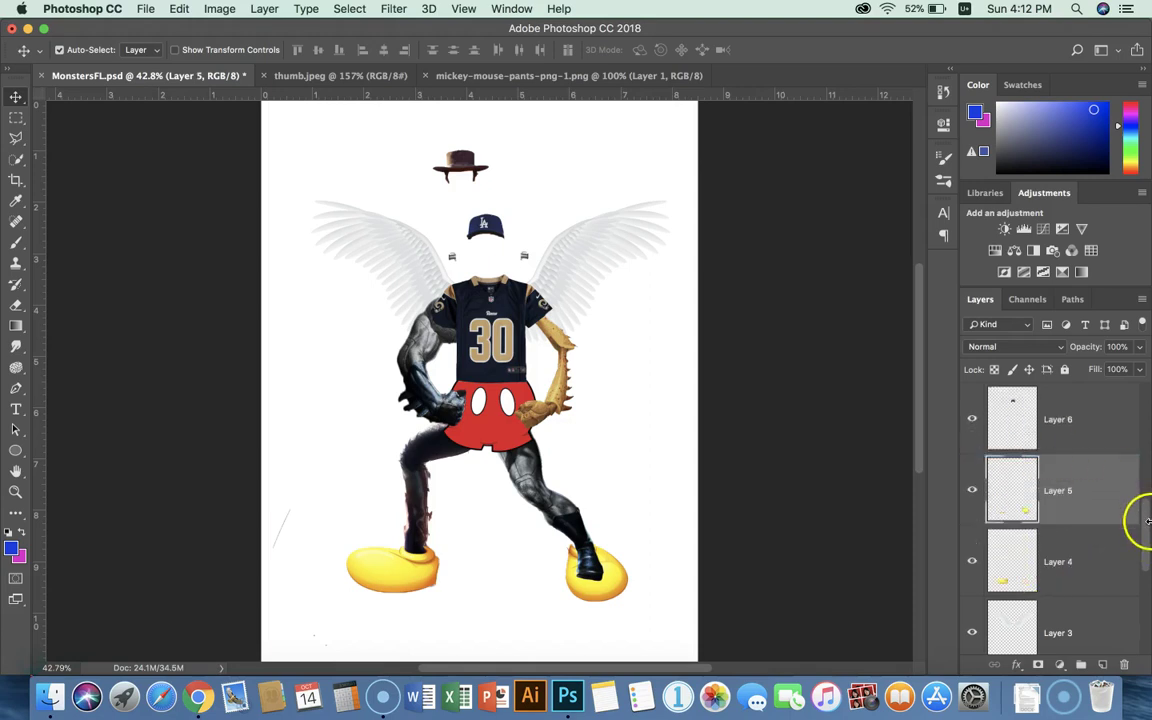
{"action": "scroll", "coordinate": [1145, 530], "scroll_direction": "up", "scroll_amount": 1}
{"action": "left_click_drag", "start_coordinate": [1008, 591], "coordinate": [998, 470]}
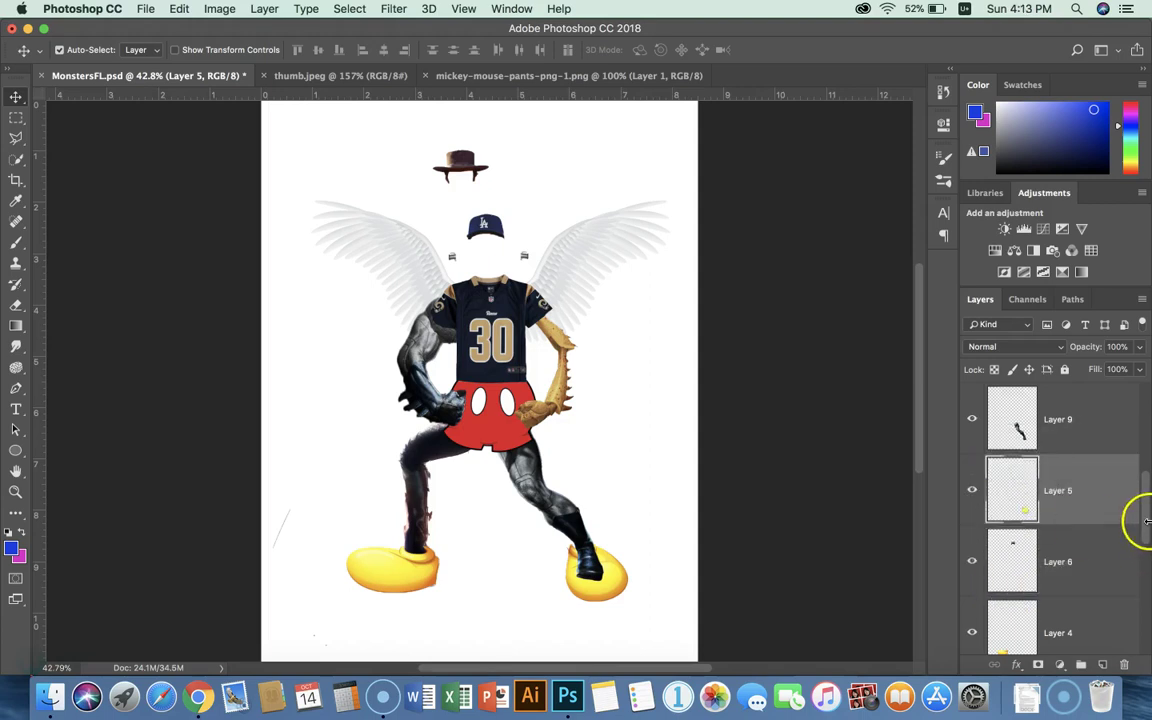
{"action": "scroll", "coordinate": [1145, 520], "scroll_direction": "up", "scroll_amount": 1}
{"action": "left_click_drag", "start_coordinate": [1010, 594], "coordinate": [1013, 476]}
{"action": "left_click_drag", "start_coordinate": [597, 564], "coordinate": [600, 570]}
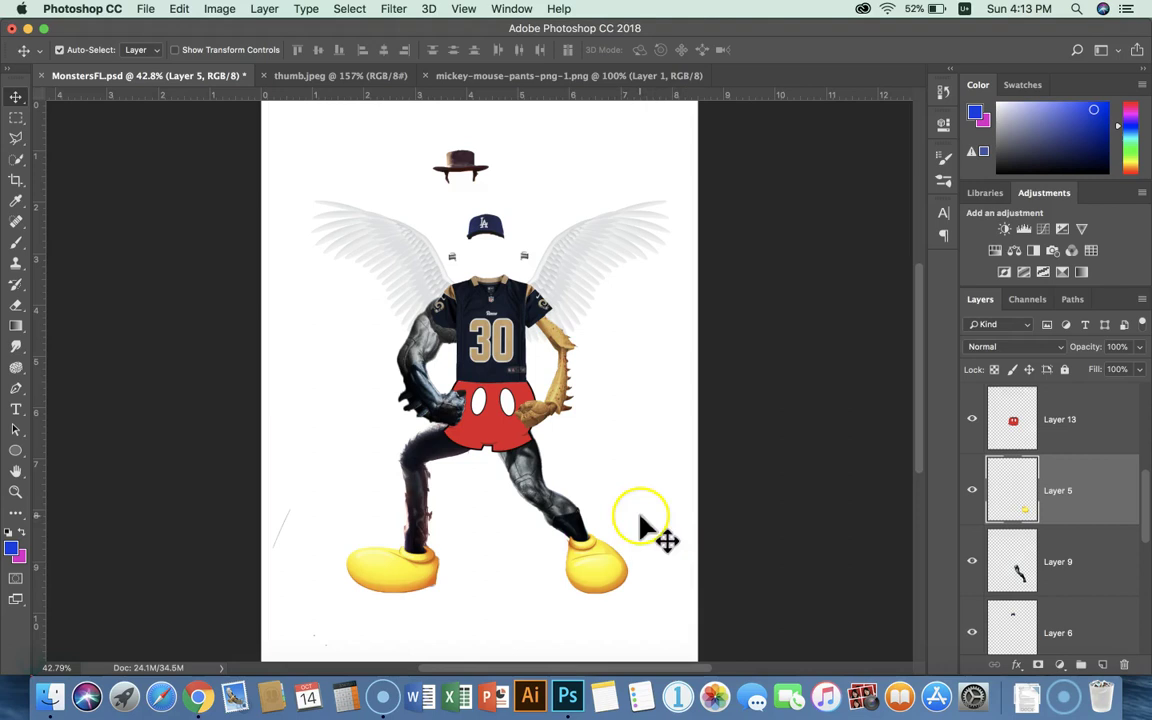
- Delete the layer with the brown brimmed hat and save the document
{"action": "left_click", "coordinate": [660, 150]}
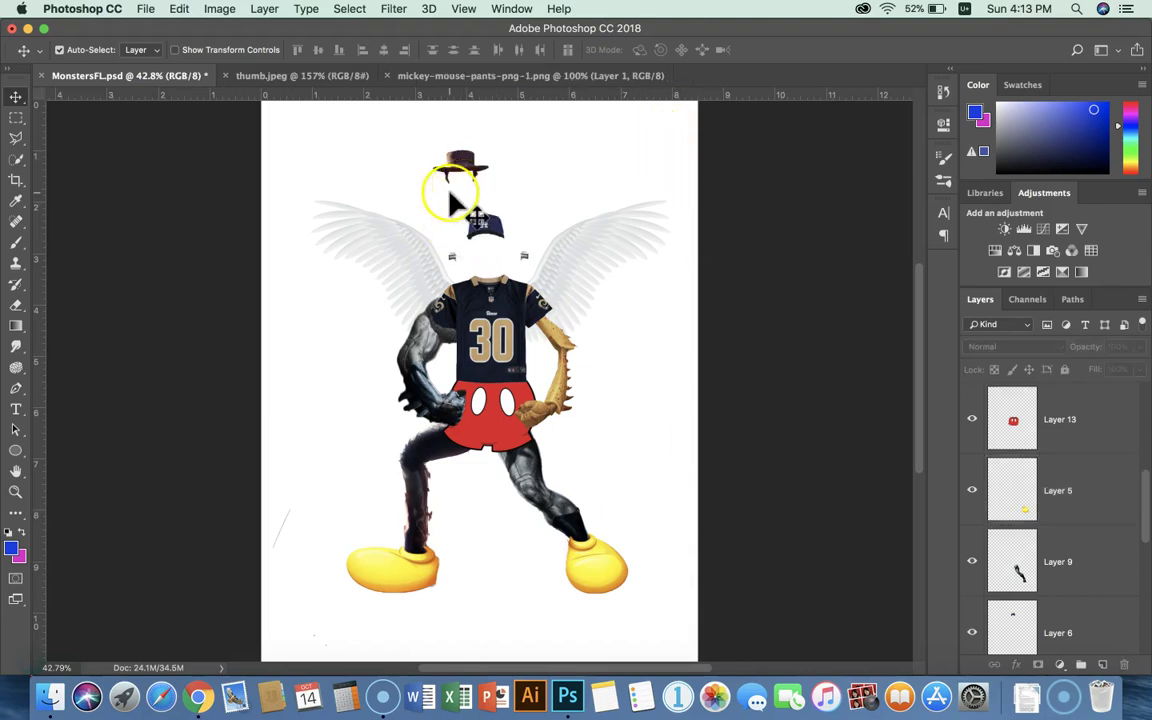
{"action": "left_click_drag", "start_coordinate": [461, 158], "coordinate": [479, 161]}
{"action": "left_click_drag", "start_coordinate": [1028, 442], "coordinate": [1124, 664]}
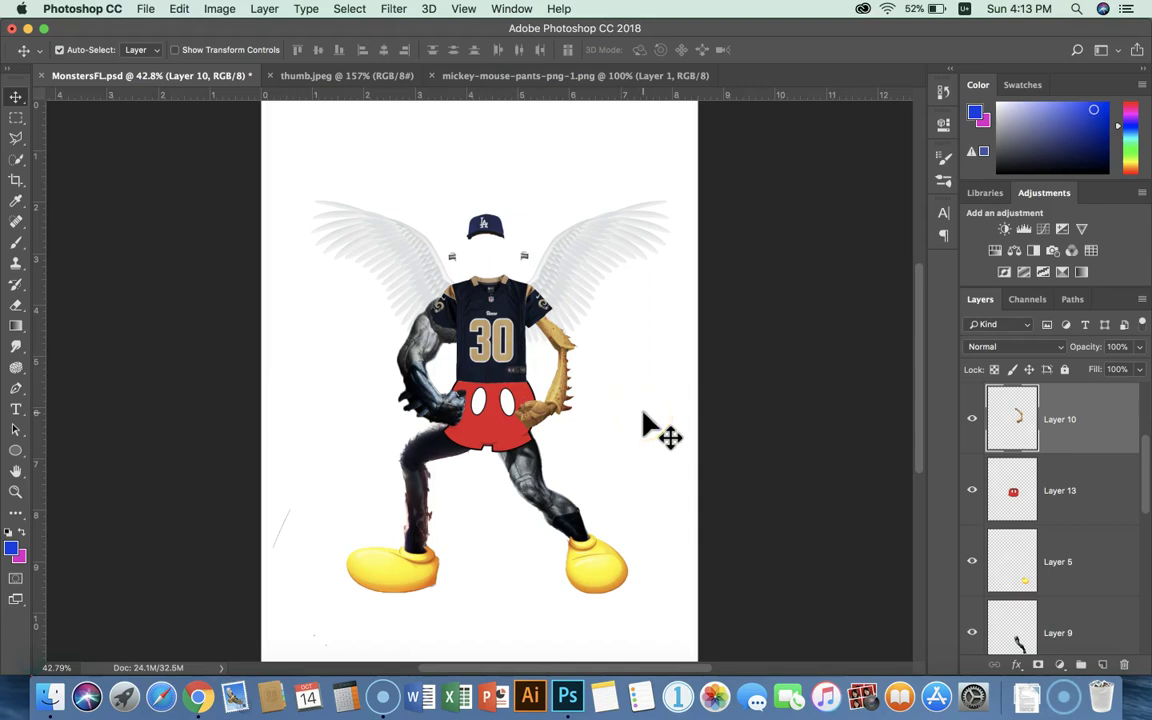
{"action": "key", "text": "super+s"}
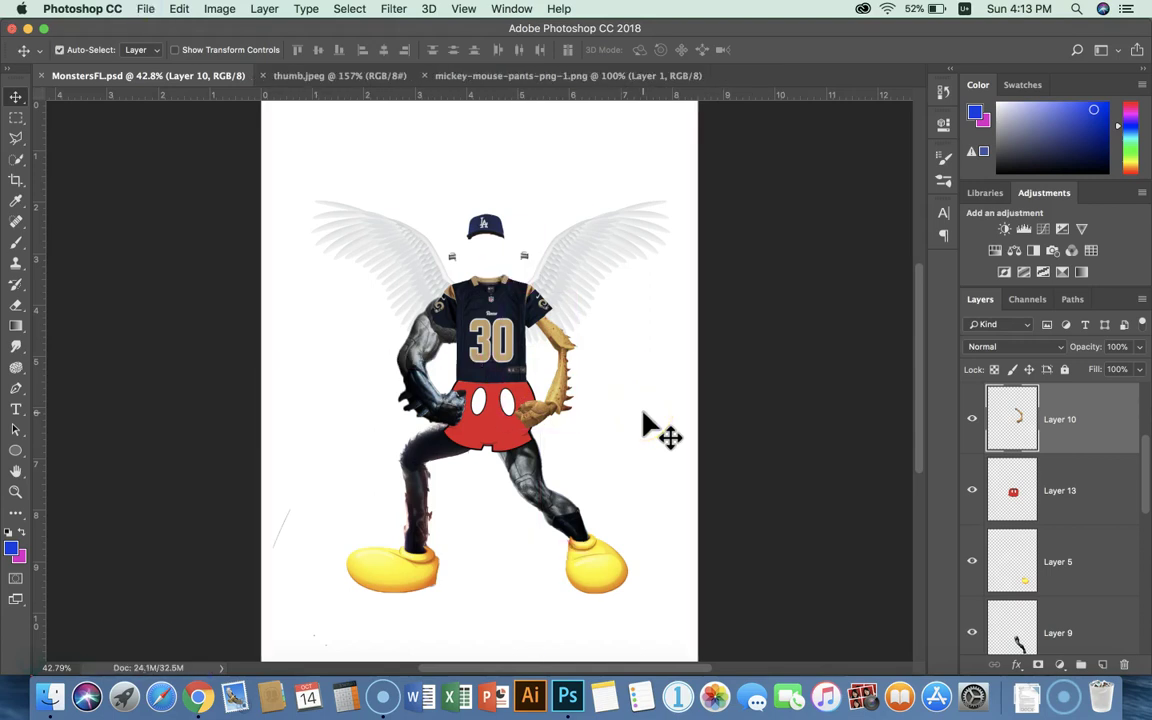
{"action": "mouse_move", "coordinate": [643, 425]}
{"action": "left_mouse_down"}
{"action": "mouse_move", "coordinate": [656, 410]}
{"action": "mouse_move", "coordinate": [481, 221]}
{"action": "mouse_move", "coordinate": [519, 249]}
{"action": "mouse_move", "coordinate": [467, 268]}
{"action": "left_mouse_up"}
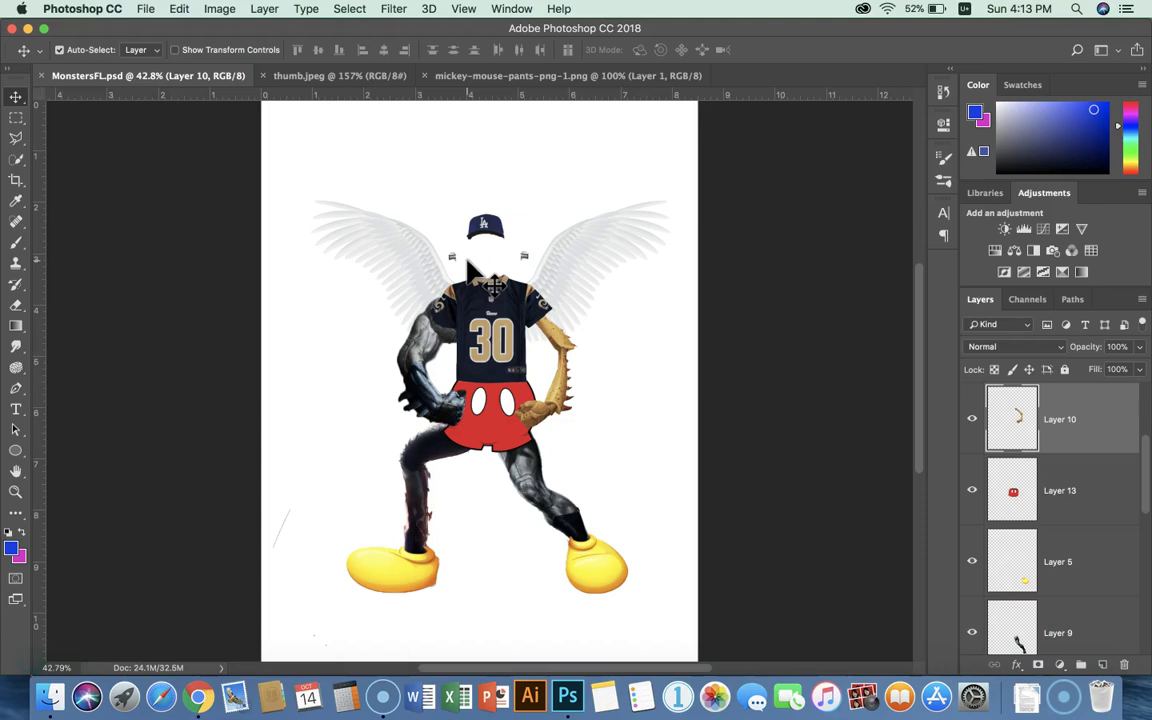
{"action": "left_click", "coordinate": [585, 365]}
{"action": "left_click", "coordinate": [620, 413]}
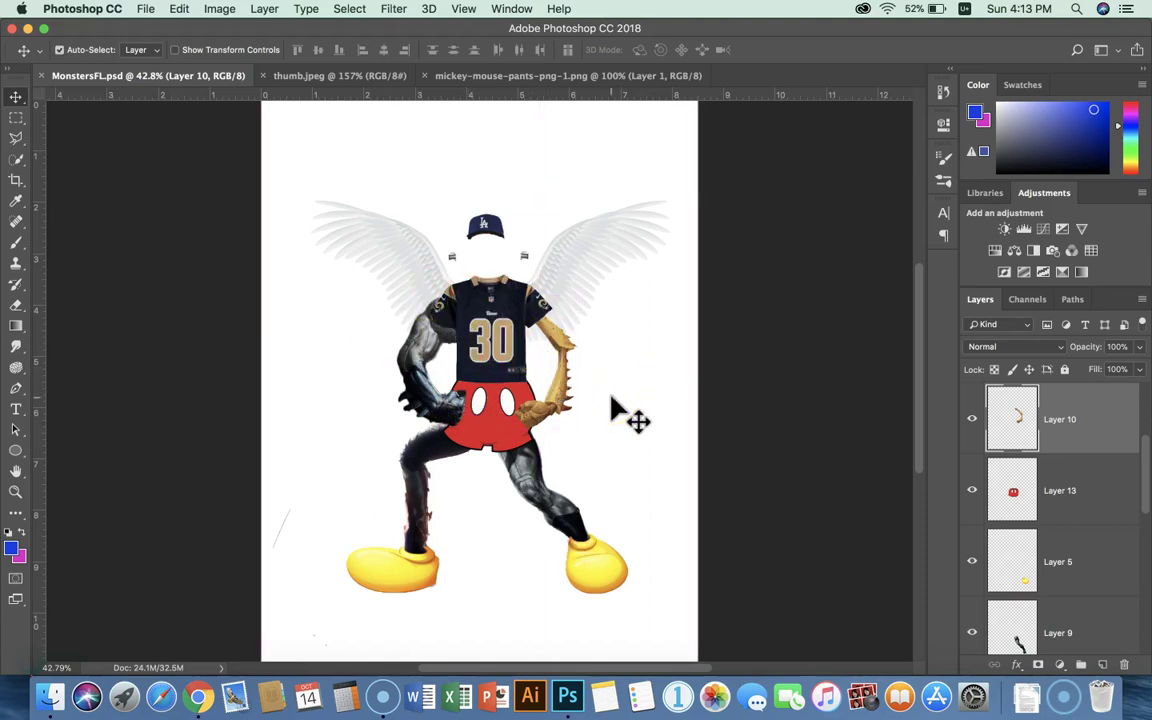